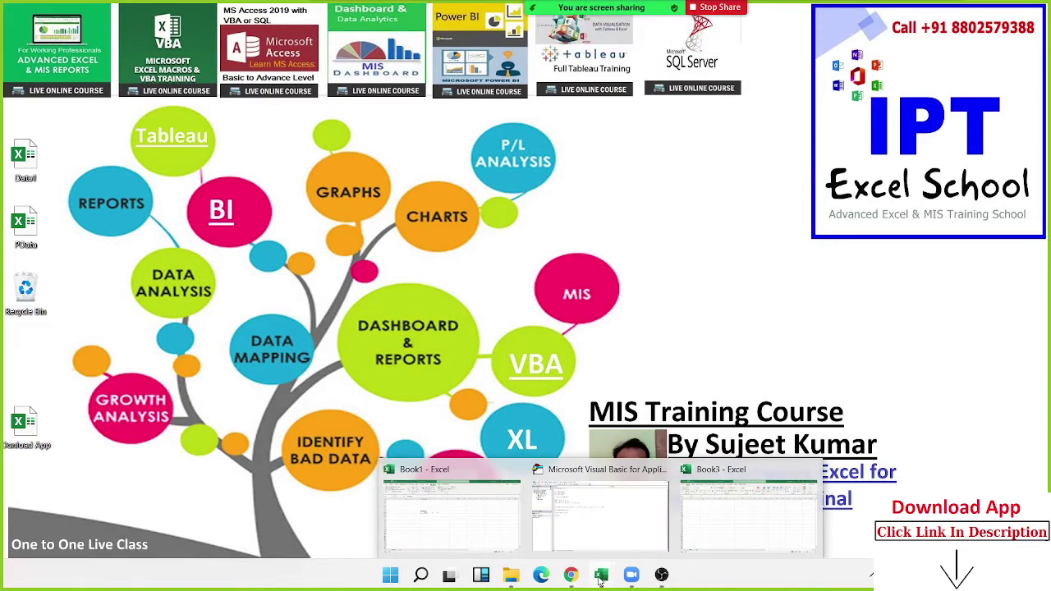
- Bring the Book3 workbook to the front from the Excel taskbar preview
left_click(703, 540)
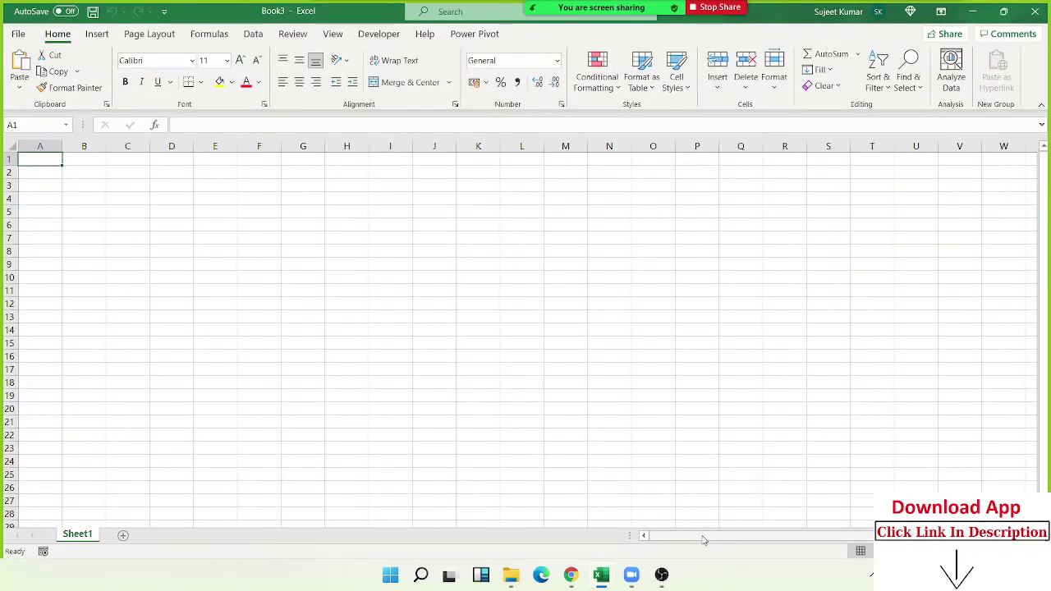
- Enter 20 in C4 and 30 in G4, then zoom in on the sheet
left_click(460, 351)
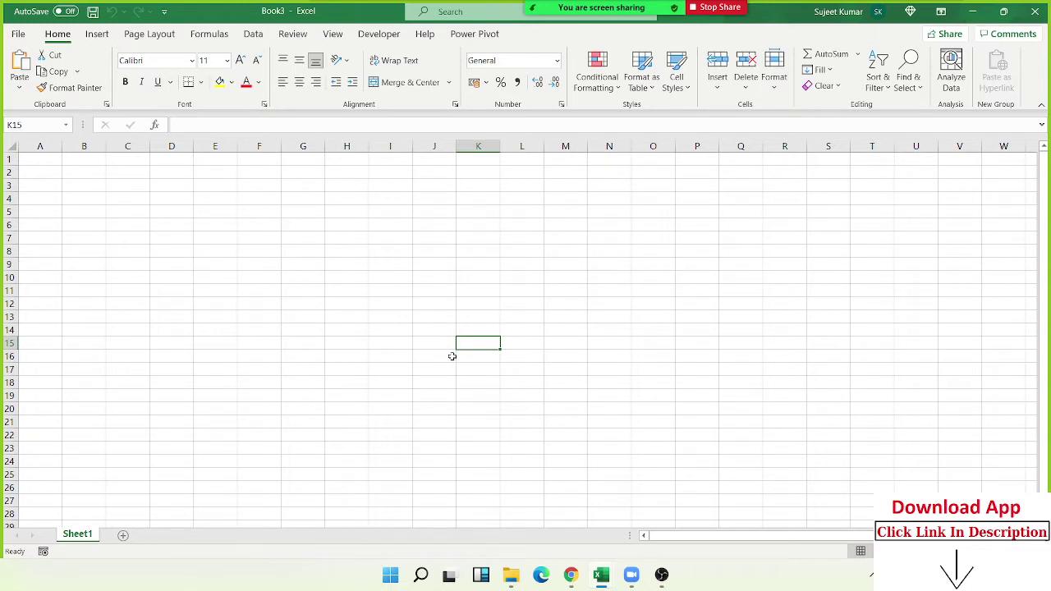
left_click(109, 199)
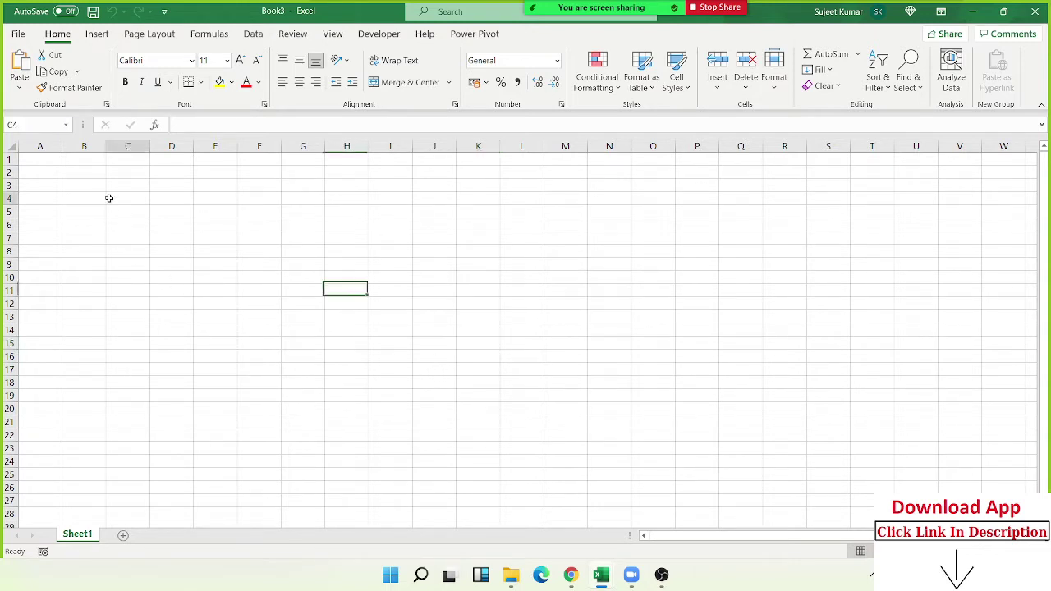
type("20")
key("Tab")
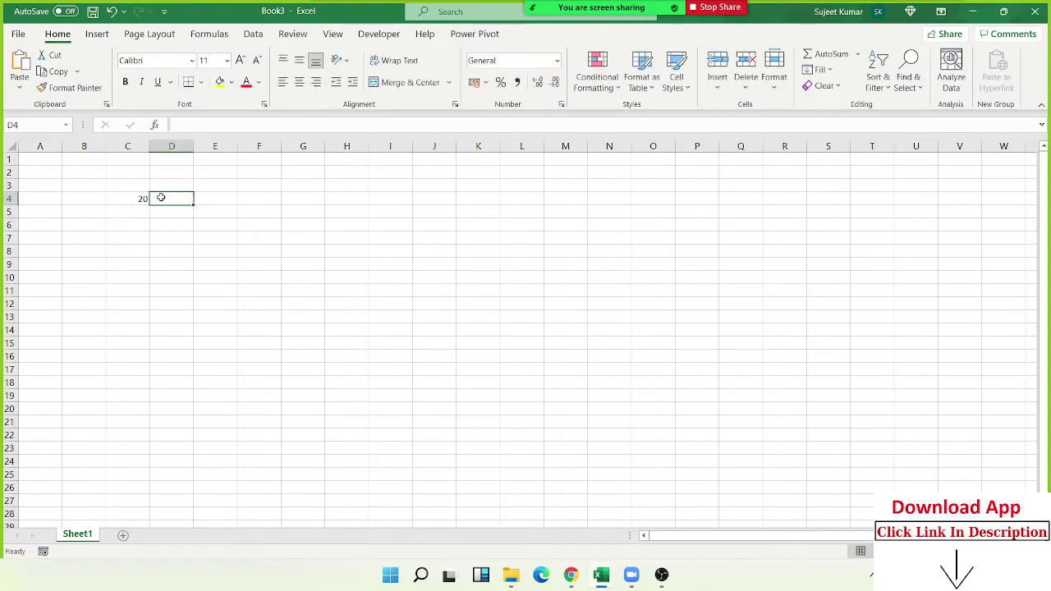
key("Tab")
key("Tab")
key("Tab")
type("30")
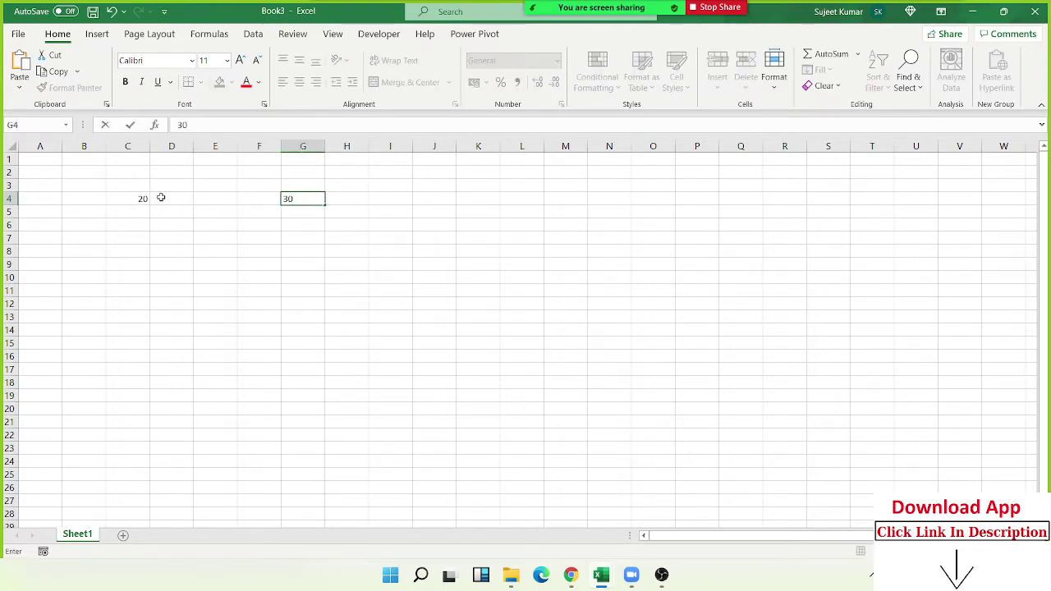
key("Return")
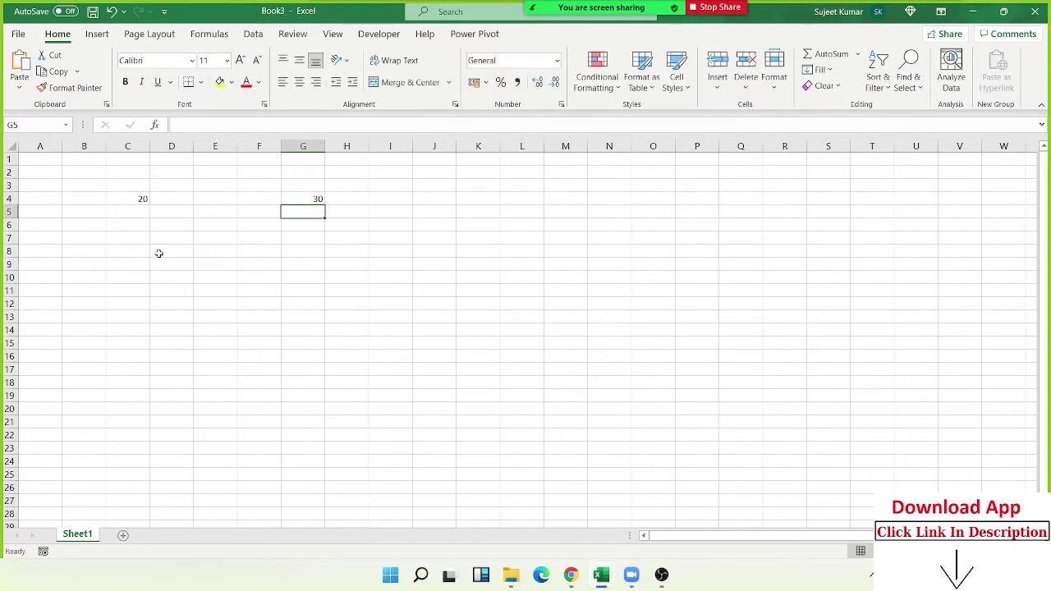
scroll(158, 253, "up", 2, "ctrl")
scroll(158, 253, "up", 1, "ctrl")
scroll(159, 253, "up", 1, "ctrl")
scroll(158, 253, "up", 1, "ctrl")
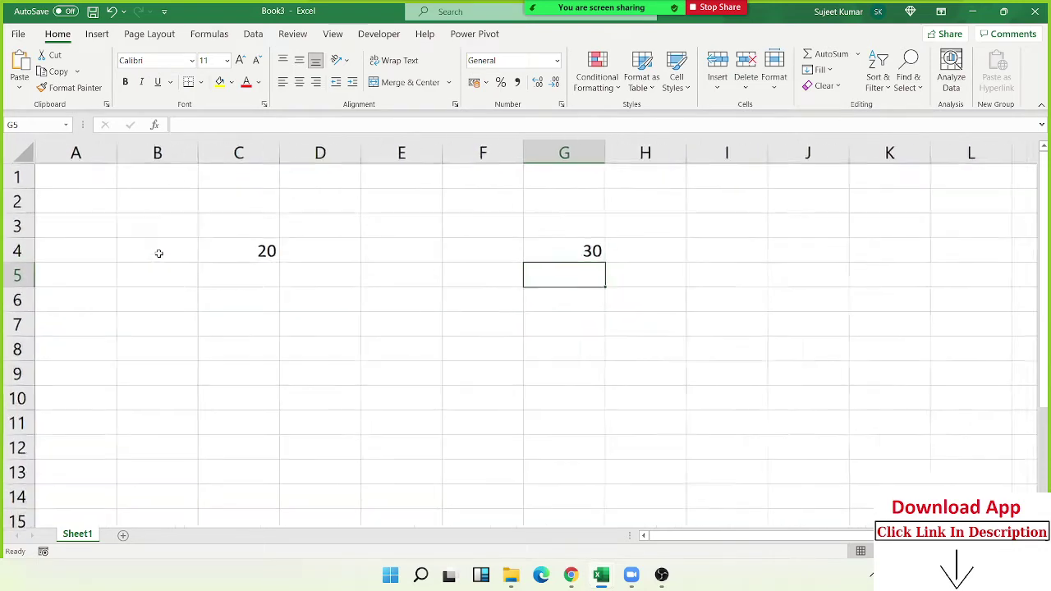
scroll(158, 253, "up", 1, "ctrl")
left_click(276, 346)
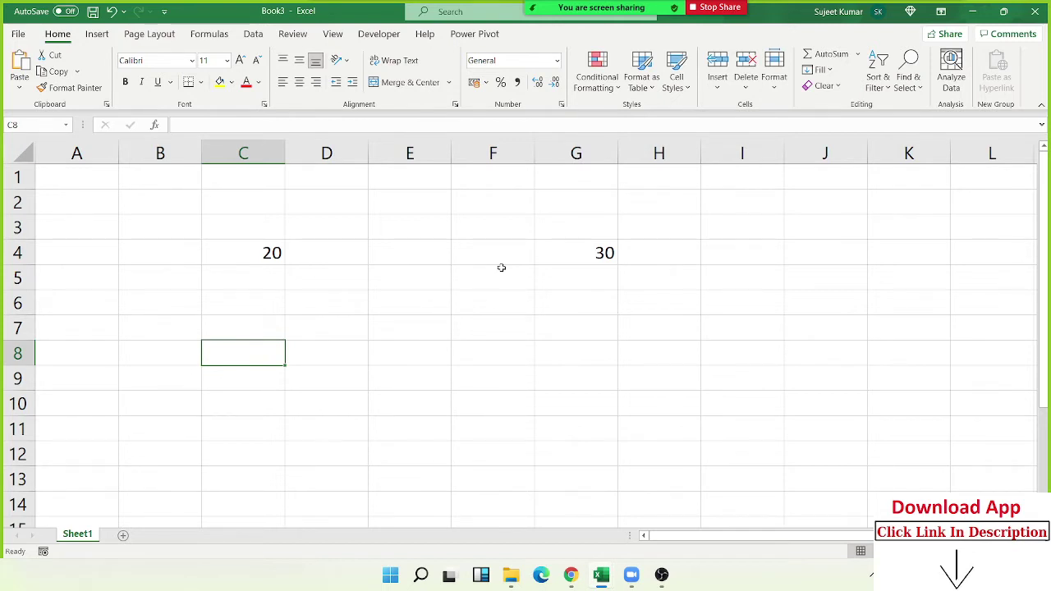
- Copy the 20 from C4 and paste it over G4, then undo that paste
left_click(274, 260)
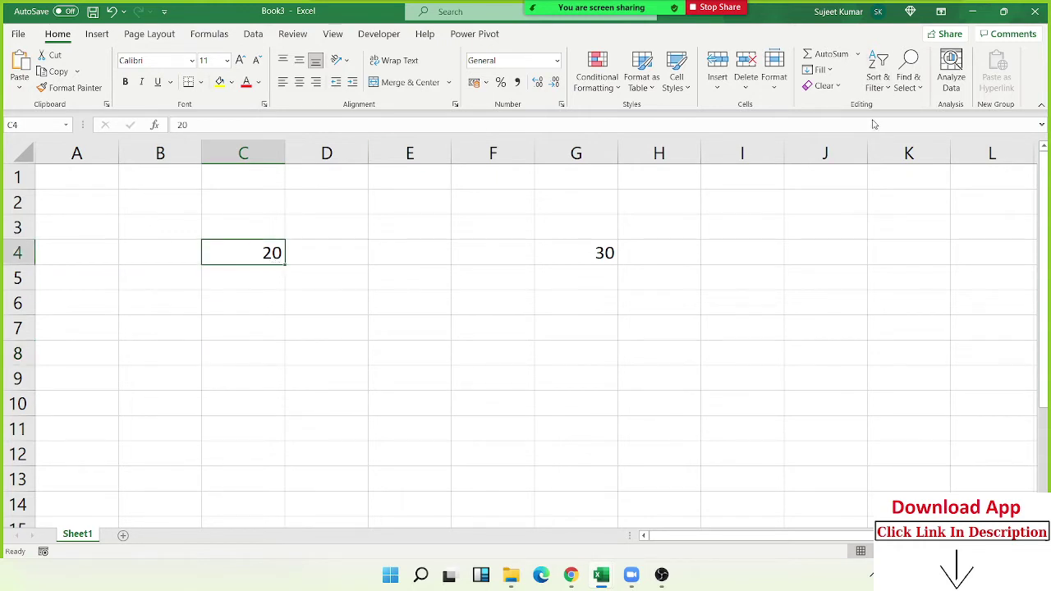
key("ctrl+c")
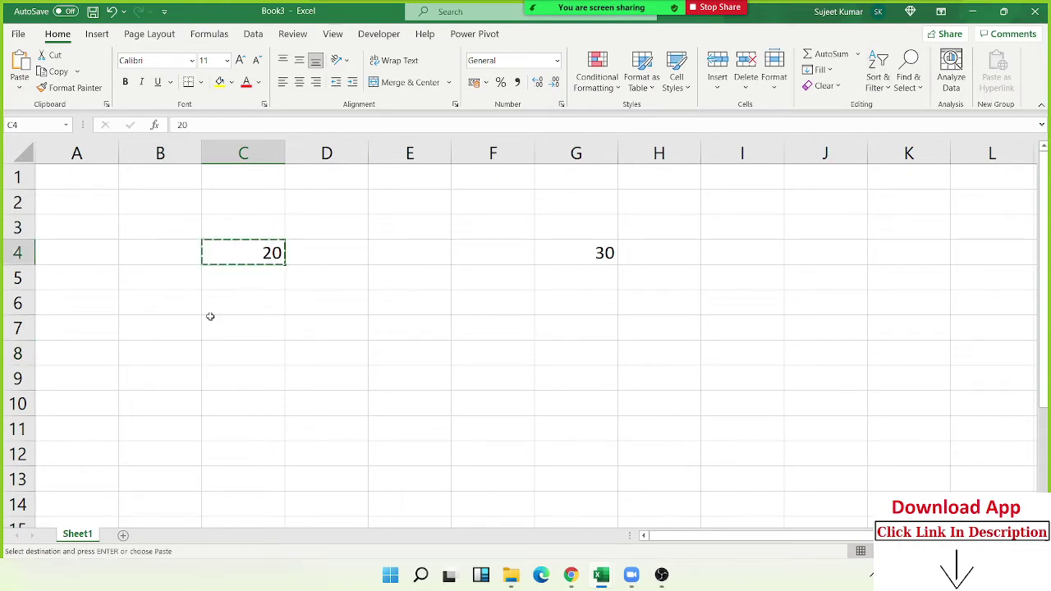
left_click(567, 252)
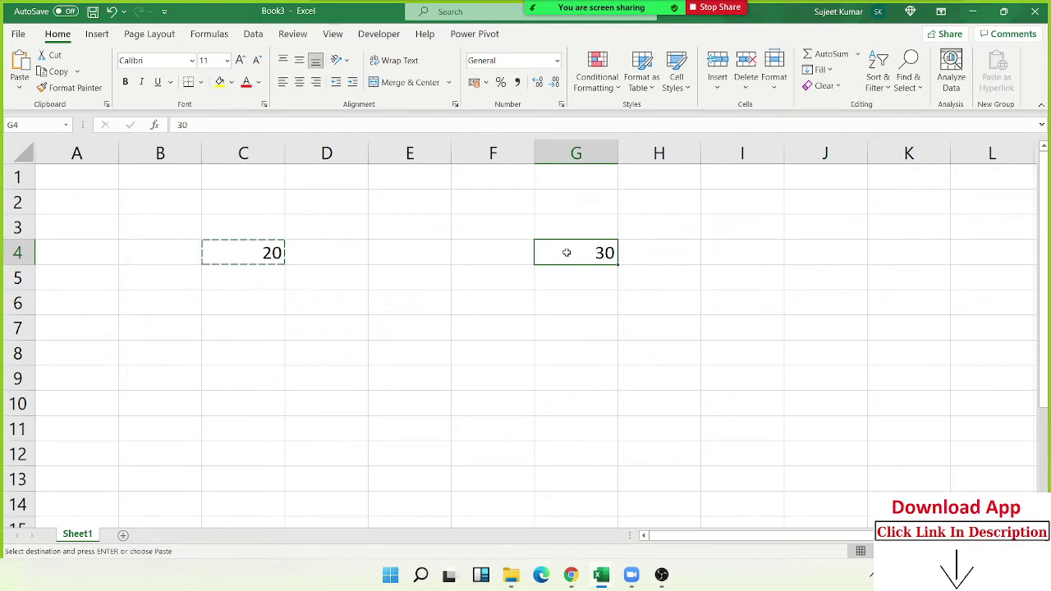
key("ctrl+v")
key("ctrl+z")
- Paste Special the copied 20 onto G4 with the Add operation, giving 50
right_click(566, 252)
left_click(620, 261)
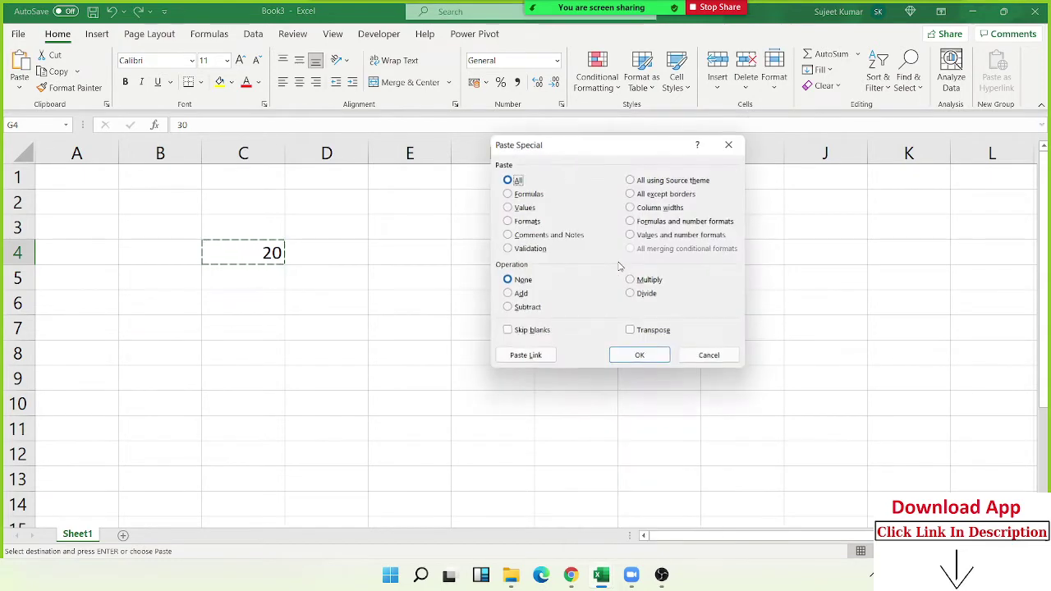
mouse_move(582, 153)
left_mouse_down()
mouse_move(473, 142)
mouse_move(385, 118)
left_mouse_up()
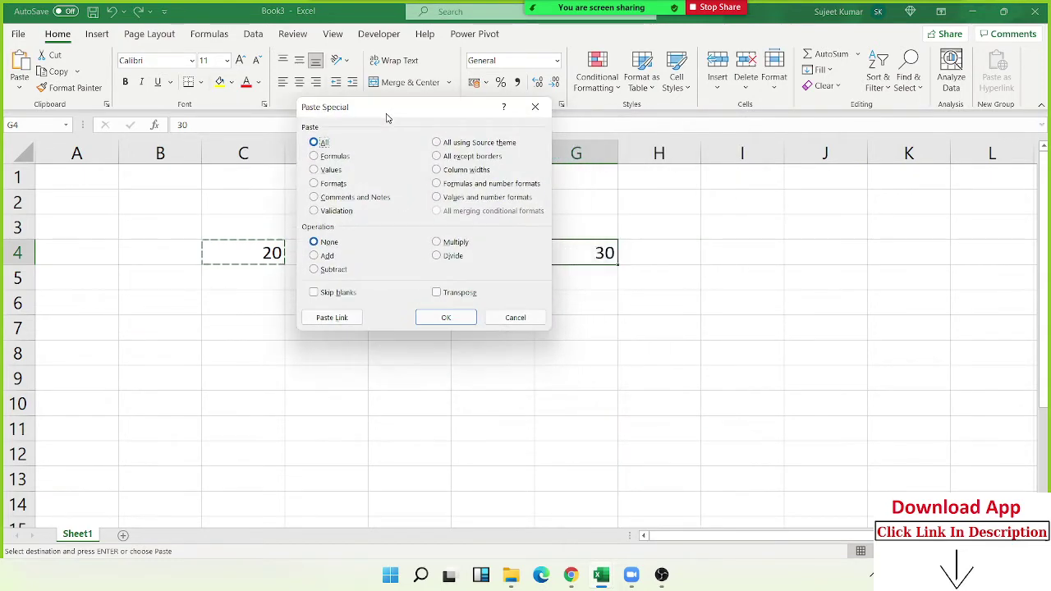
left_click(324, 255)
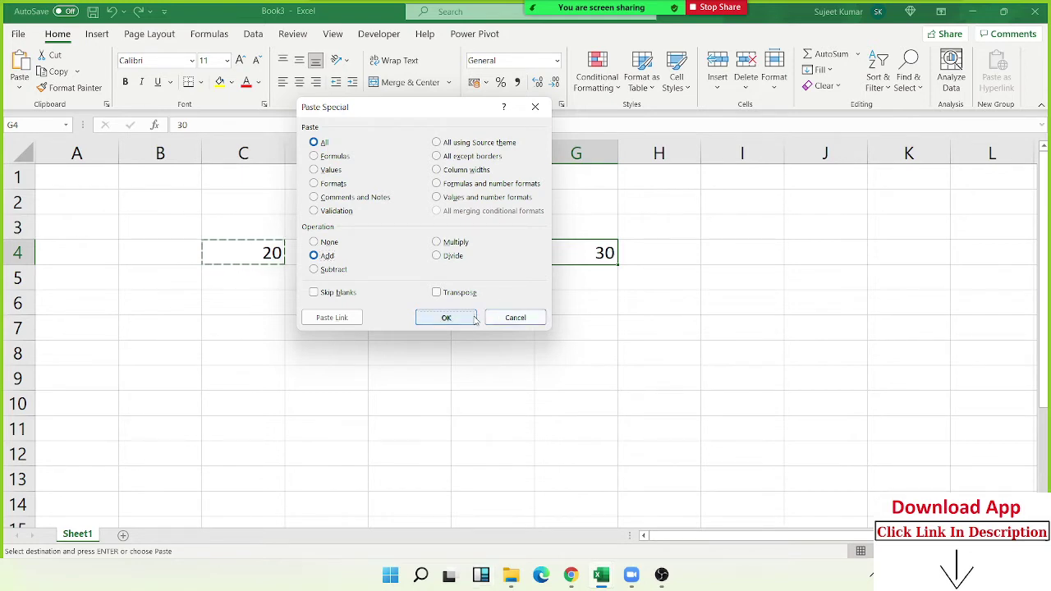
left_click(446, 317)
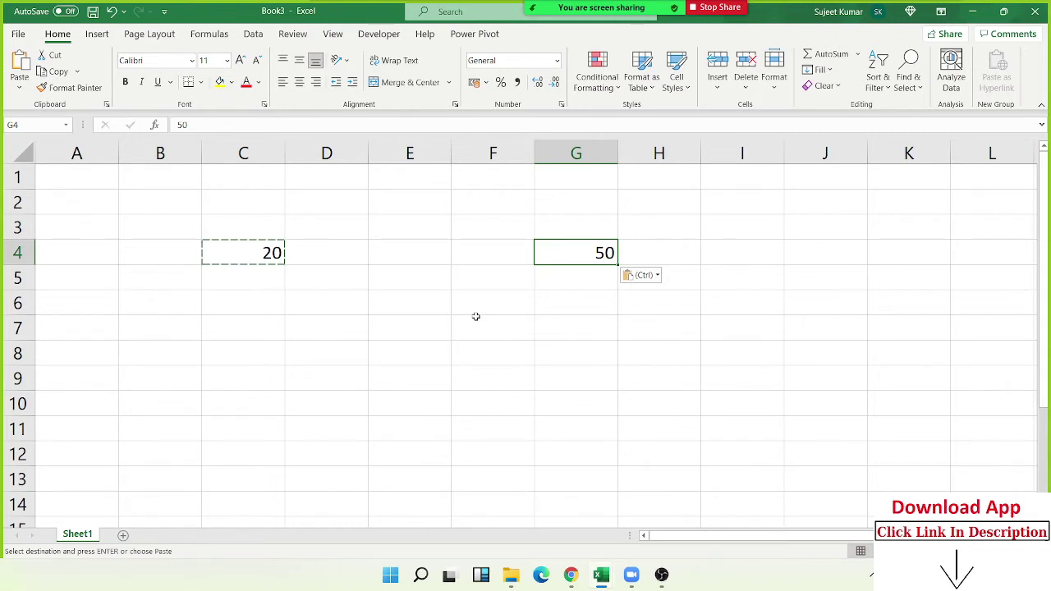
- Open Paste Special on cell D2 and cancel it without pasting
right_click(333, 195)
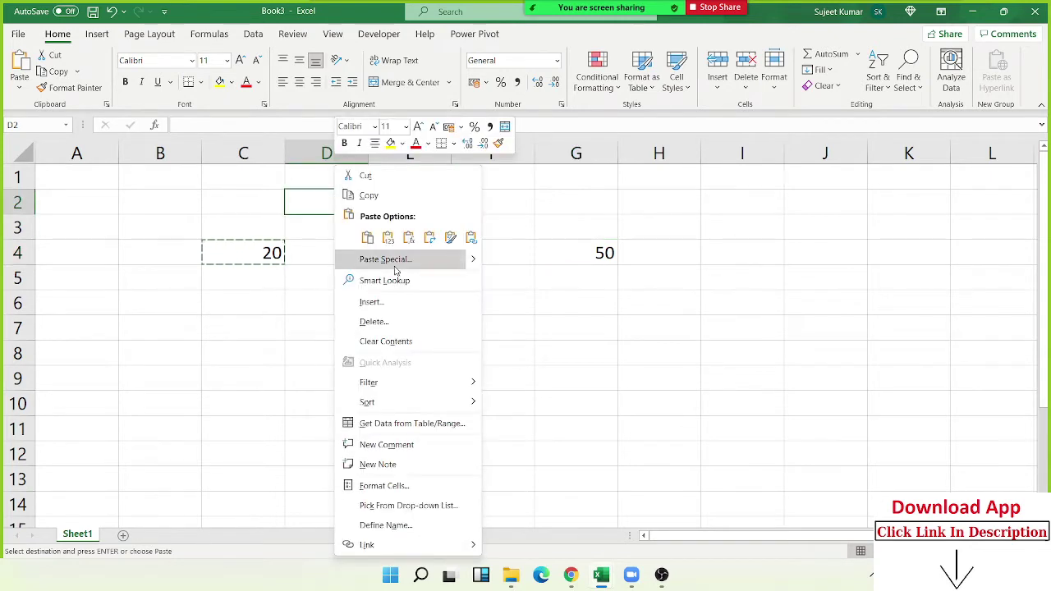
left_click(392, 259)
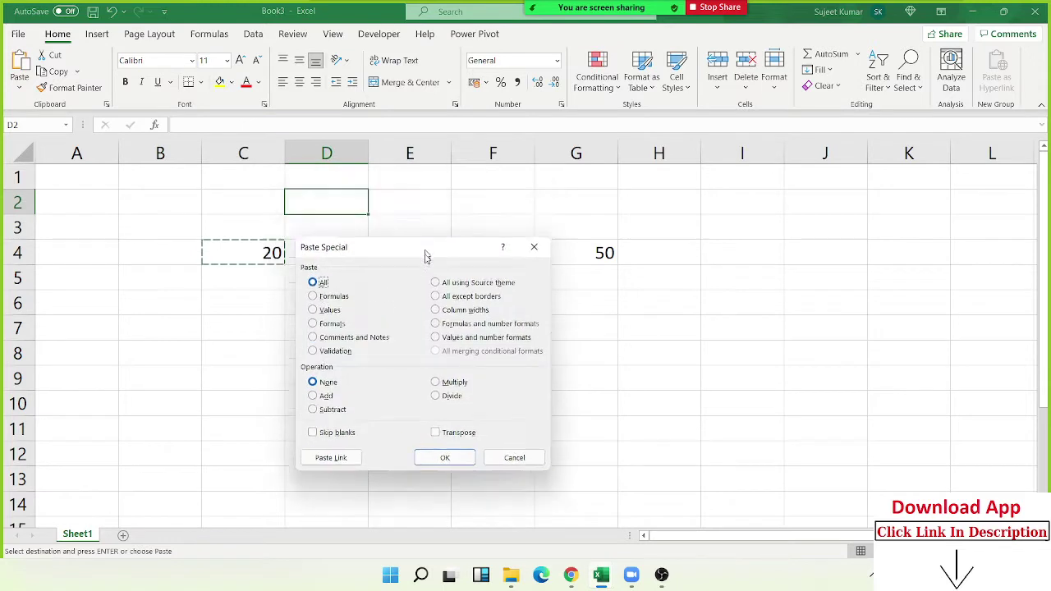
left_click_drag(420, 205, 425, 281)
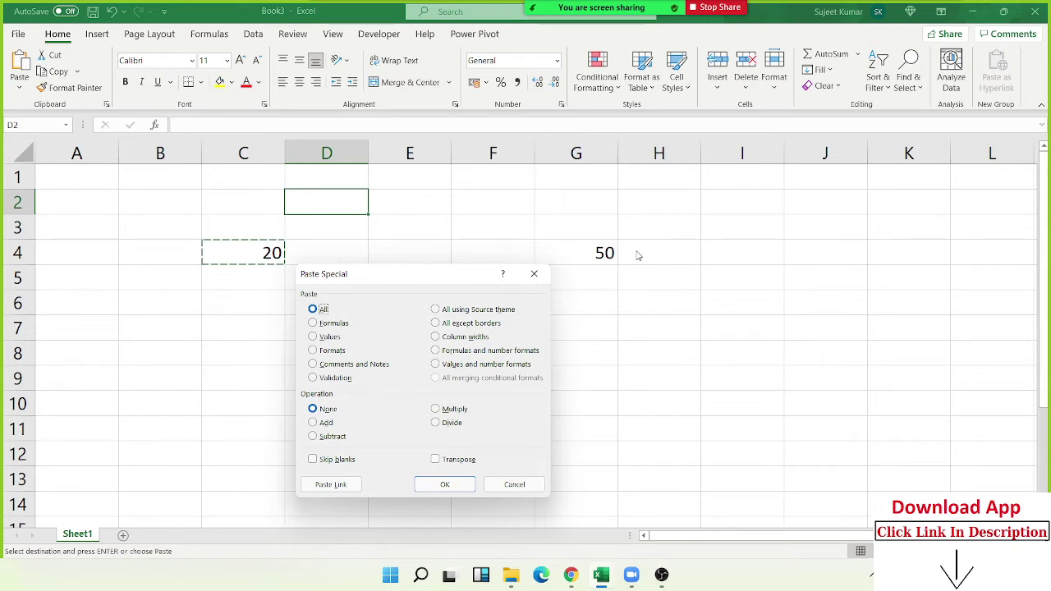
key("Escape")
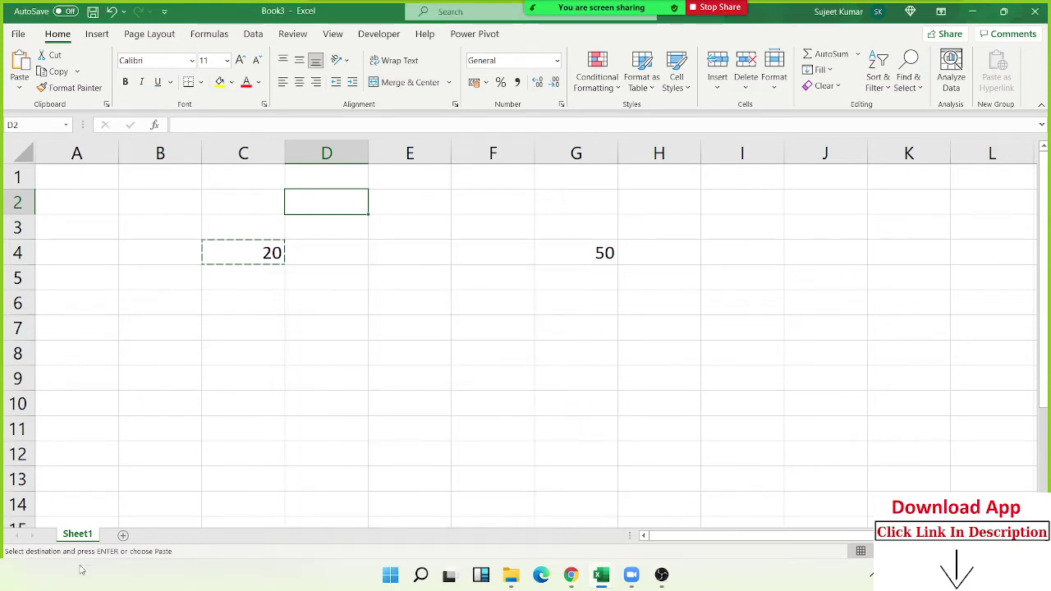
- Add Sheet2 and enter 20% in cell A1
left_click(124, 534)
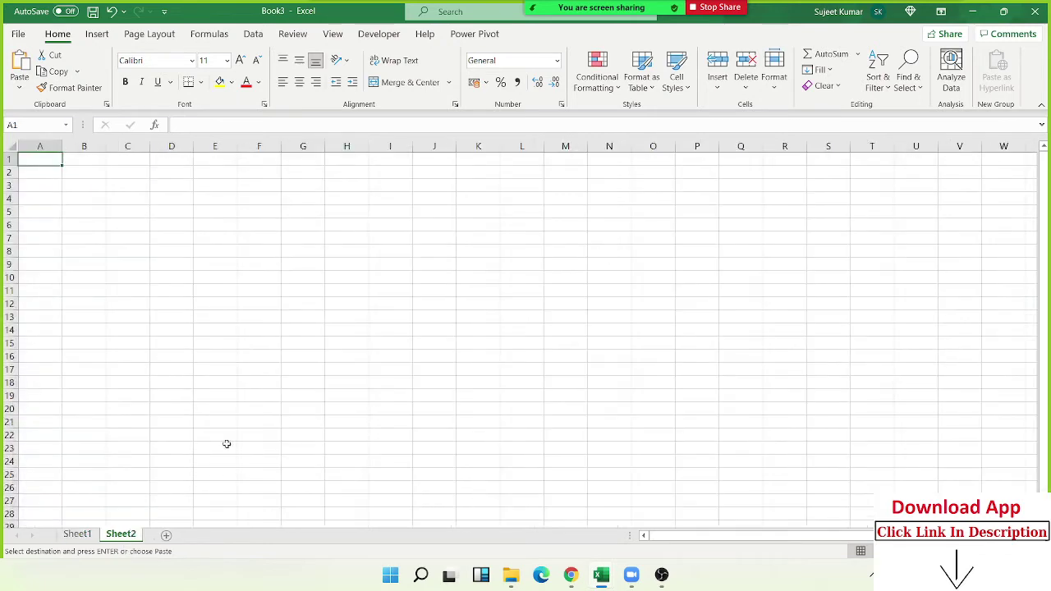
scroll(264, 426, "up", 2)
scroll(264, 426, "up", 2)
scroll(264, 426, "up", 3)
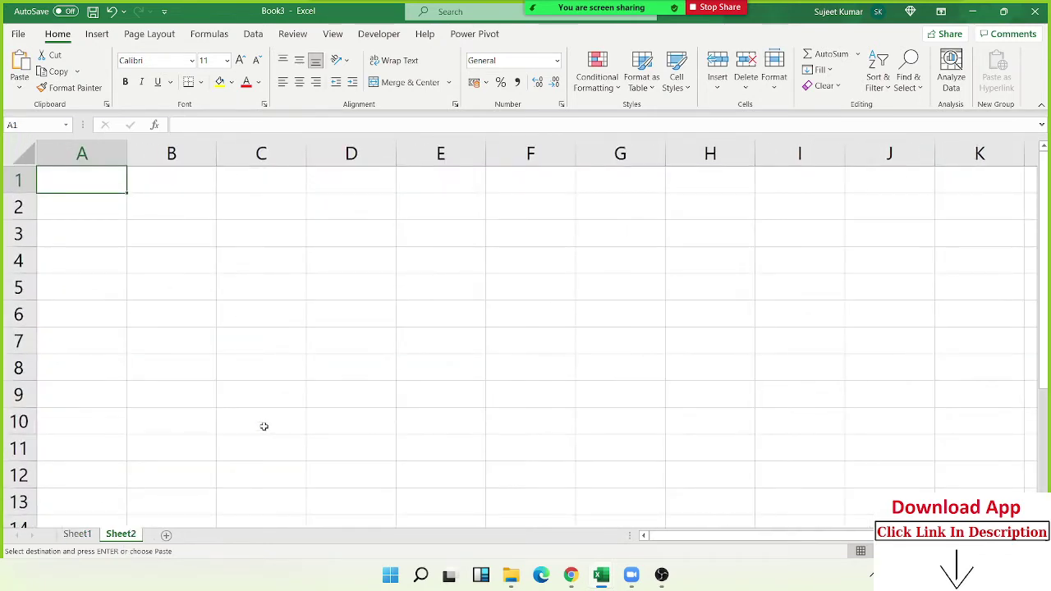
left_click(229, 254)
left_click(191, 231)
left_click(104, 179)
type("20")
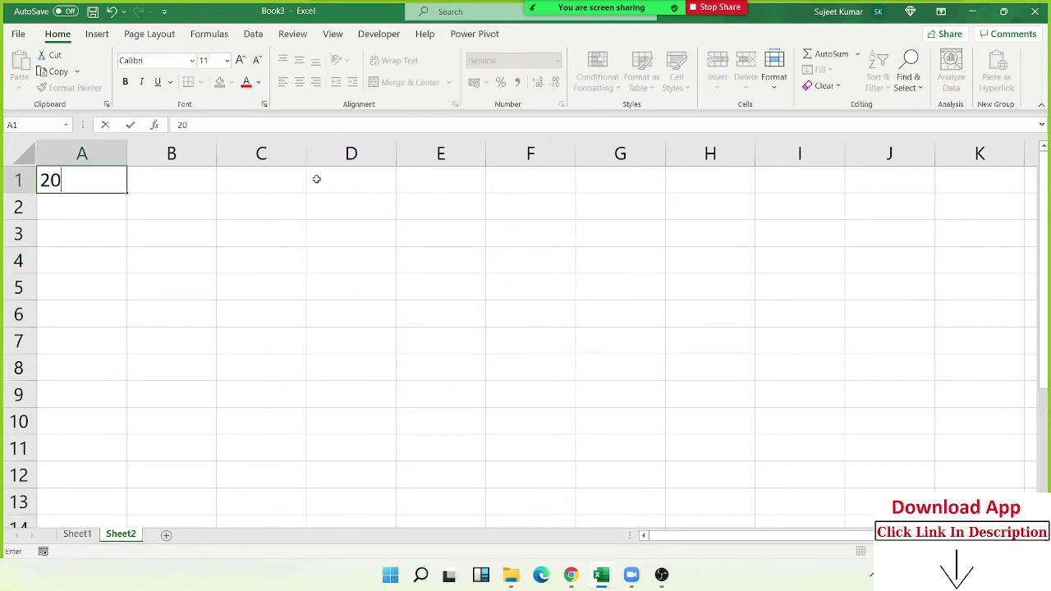
type("%")
key("Return")
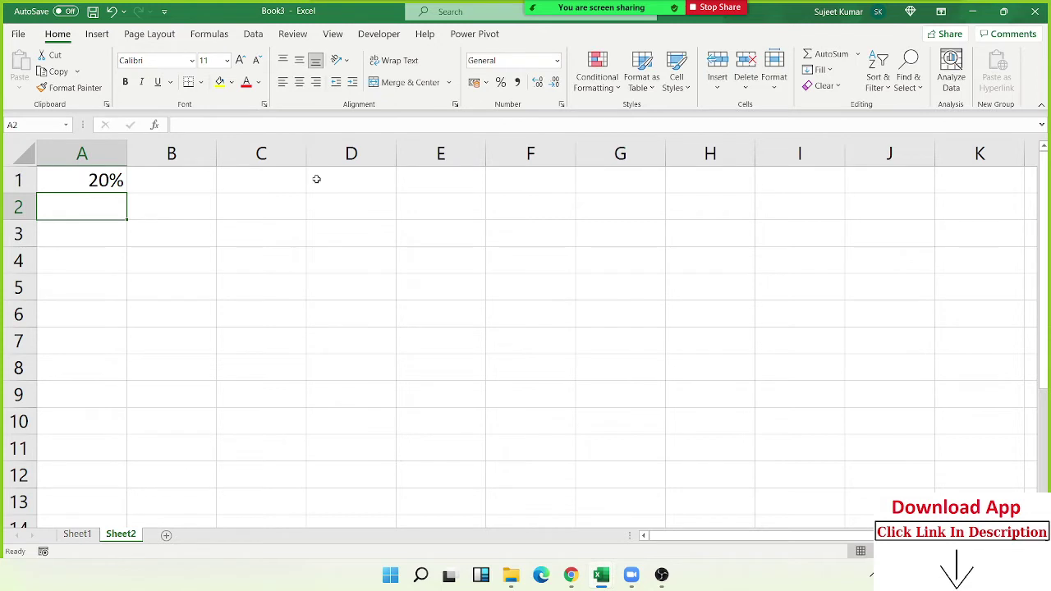
- Enter 20 in B1 and apply Percent Style so it shows 2000%
key("Up")
key("Right")
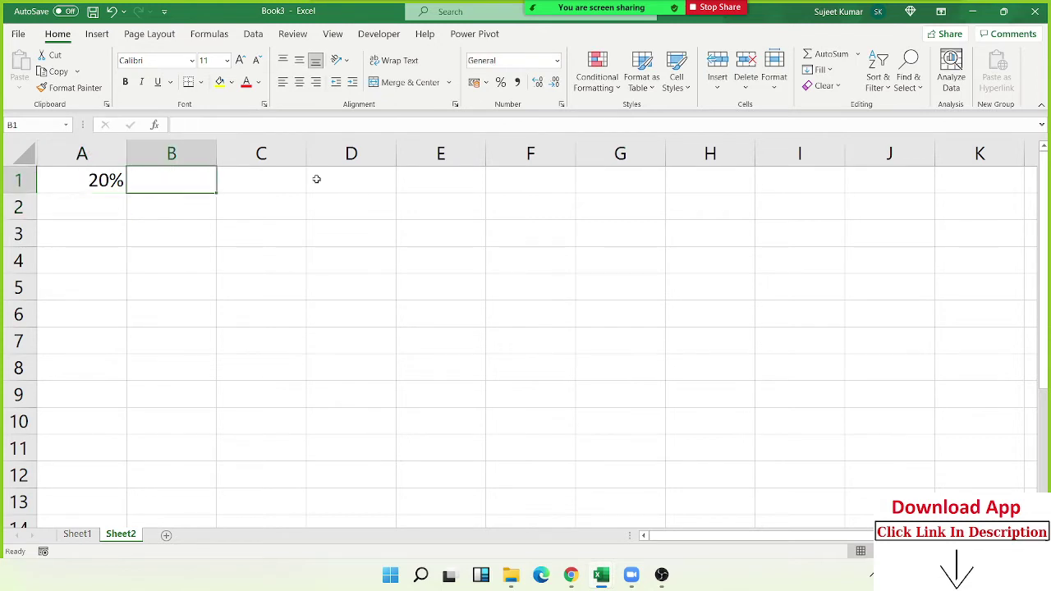
type("20")
key("Return")
key("Up")
left_click(514, 84)
left_click(500, 82)
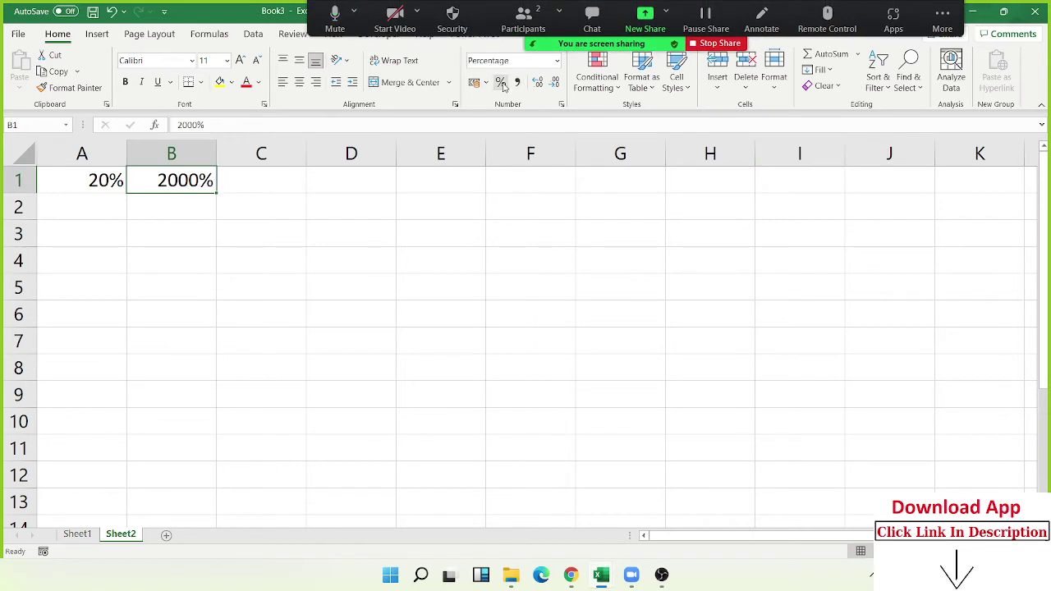
- Add the note 1=100% in B2 and format 0.2 in C1 as 20%
left_click(144, 212)
type("1=")
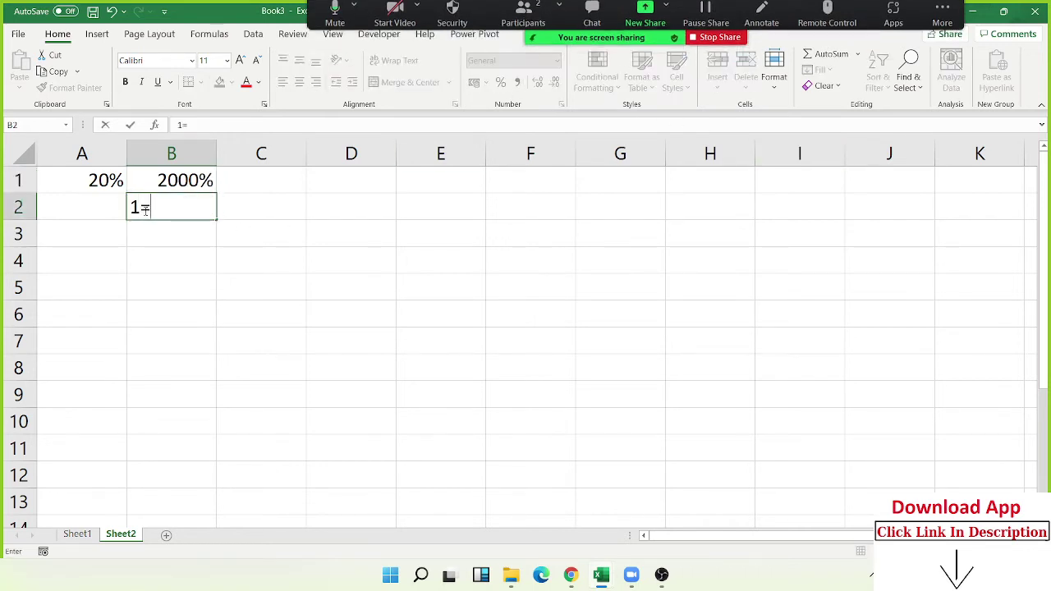
type("100%")
key("Return")
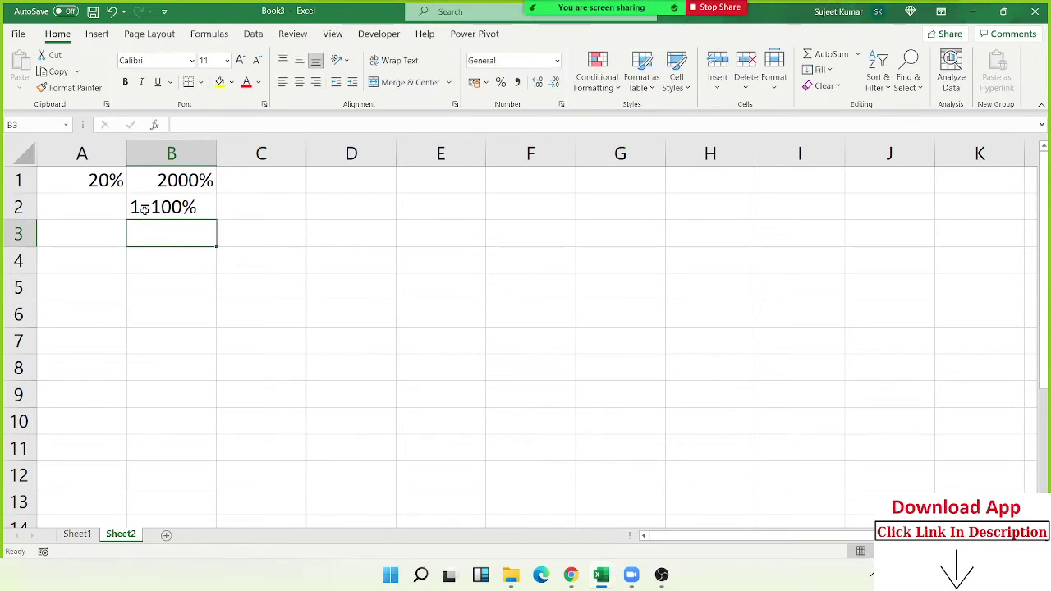
key("Up")
key("Up")
key("Right")
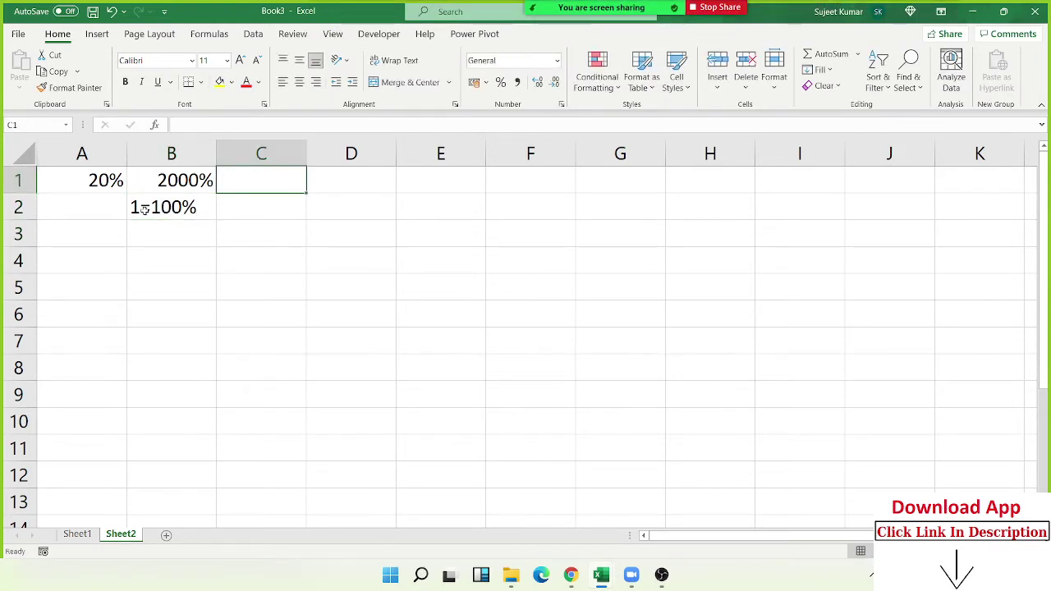
type("0.2")
key("ctrl+Return")
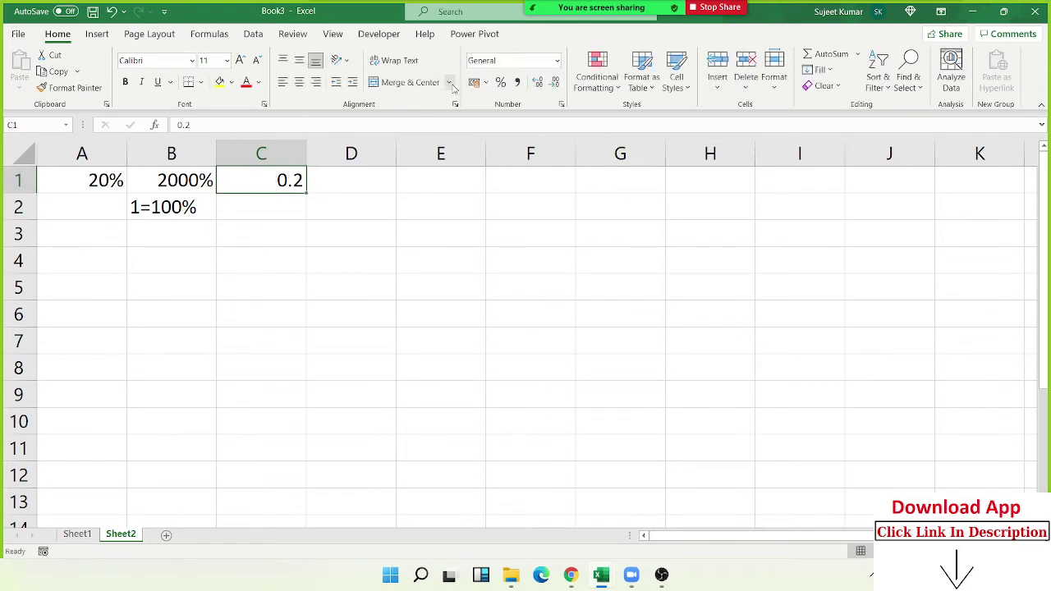
left_click(498, 83)
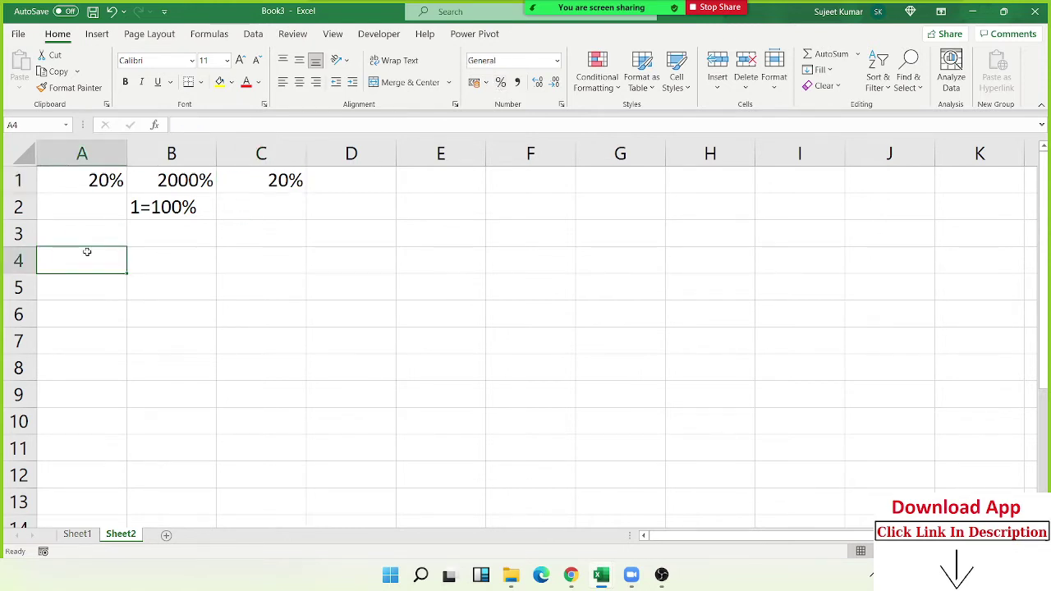
- Label A4 with % and enter =RANDBETWEEN(10,90) in A5
type("%")
key("Return")
type("=ra")
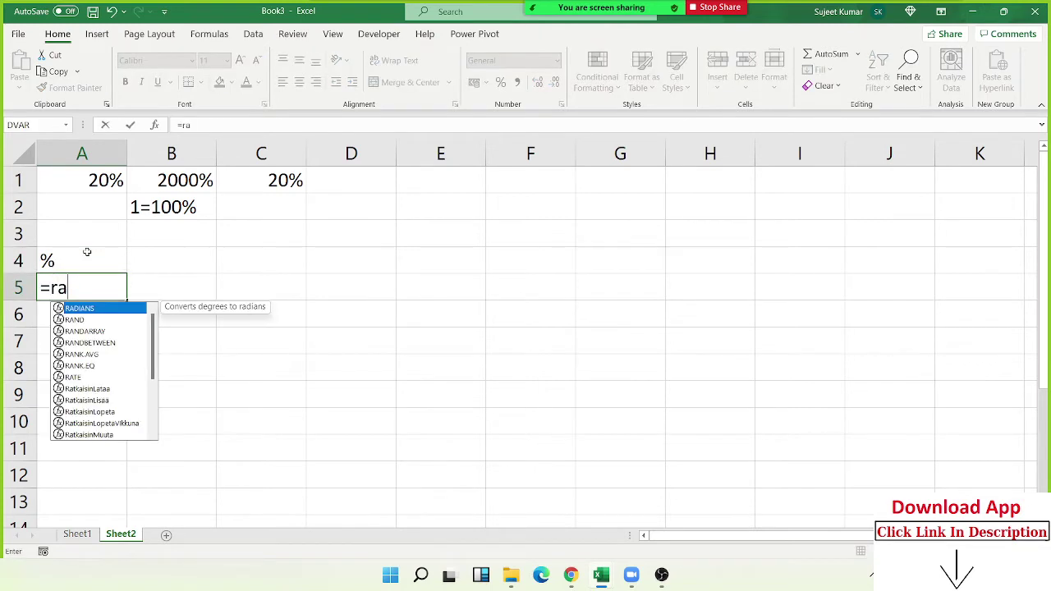
key("Down")
key("Down")
key("Down")
key("Tab")
type("10")
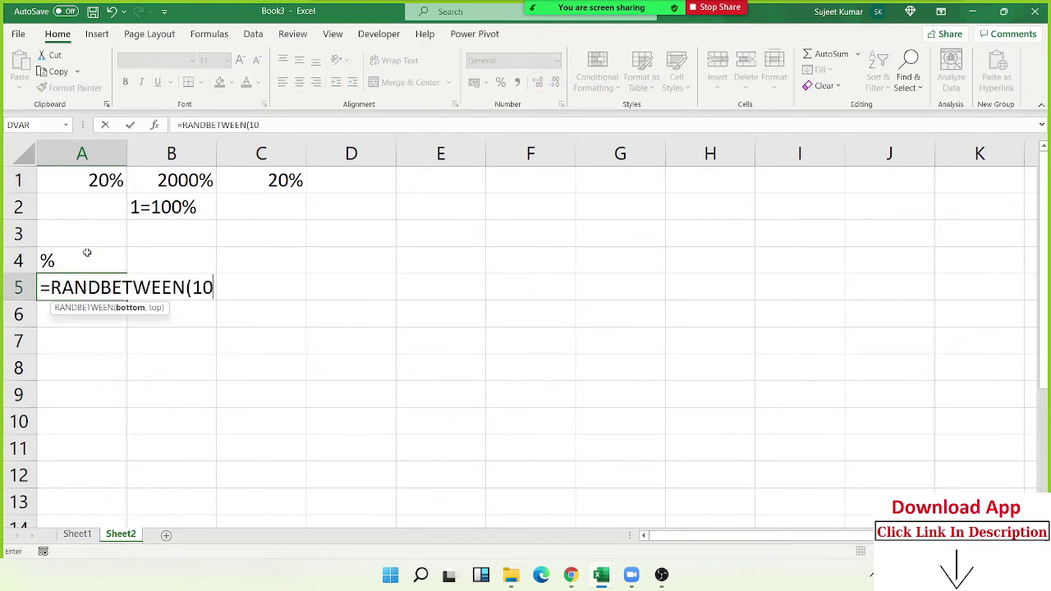
type(",90")
key("Return")
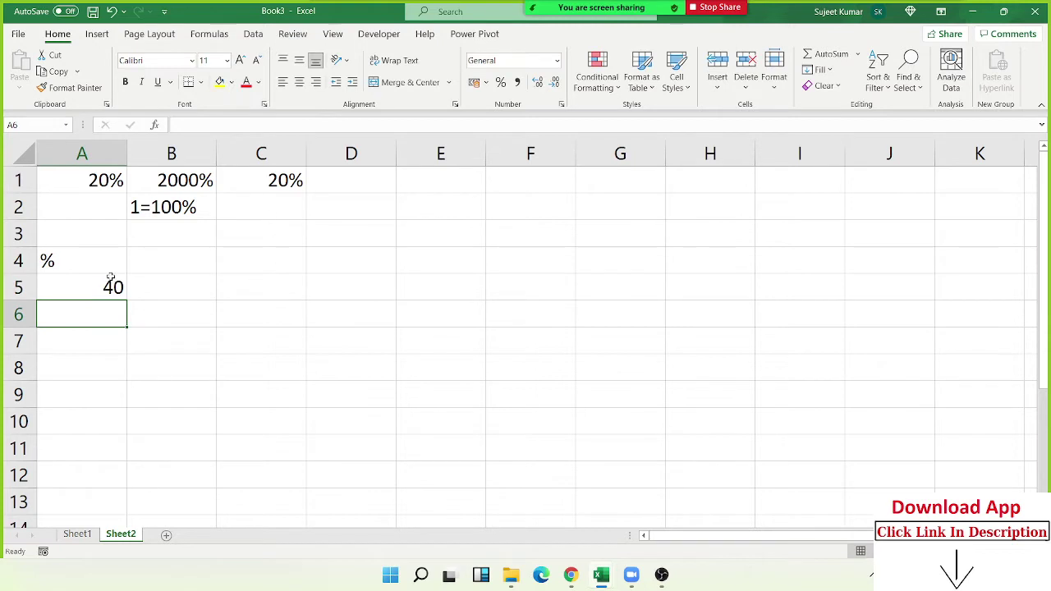
- Fill the formula across A5:G11 and paste the grid back as fixed values
left_click_drag(110, 278, 641, 444)
key("ctrl+r")
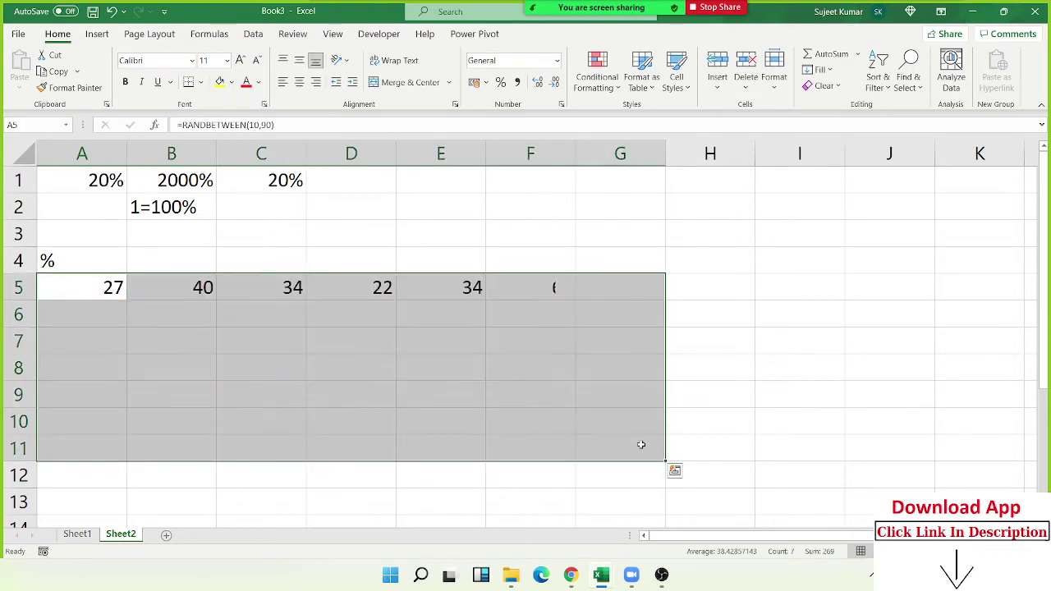
key("ctrl+d")
key("ctrl+c")
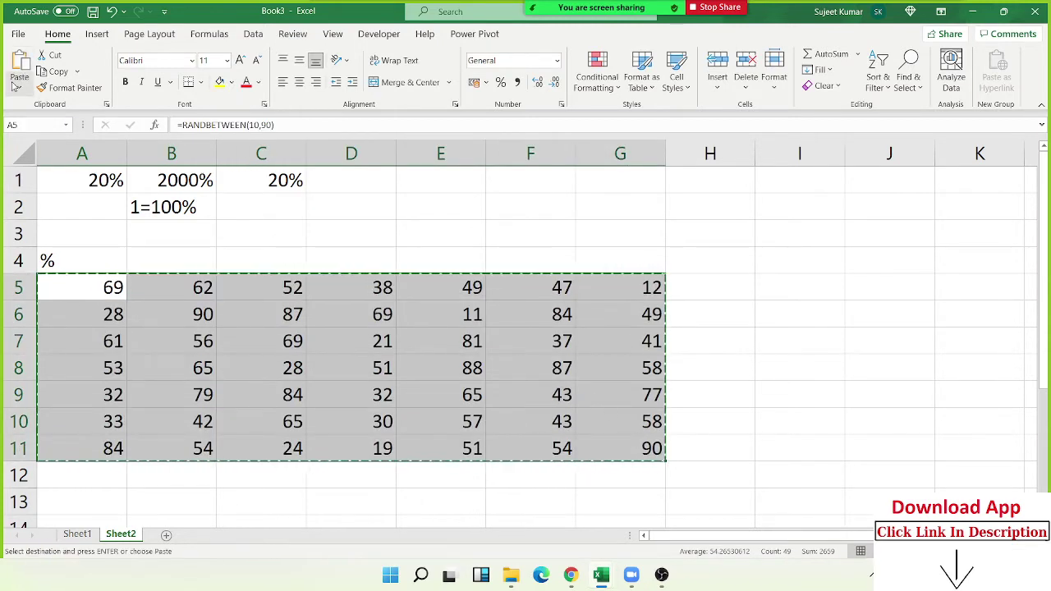
left_click(14, 86)
left_click(15, 194)
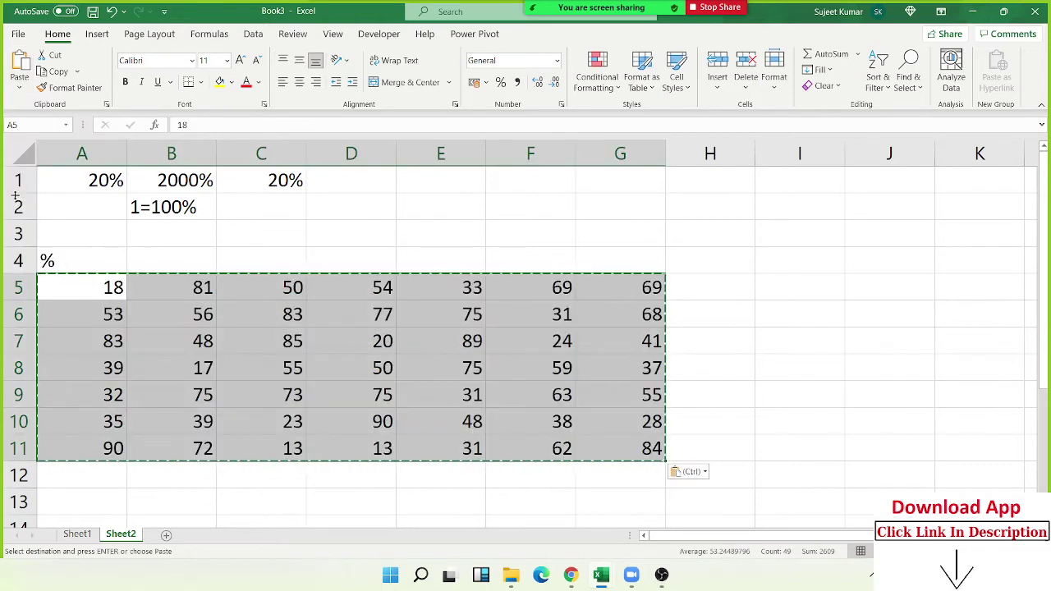
left_click(197, 302)
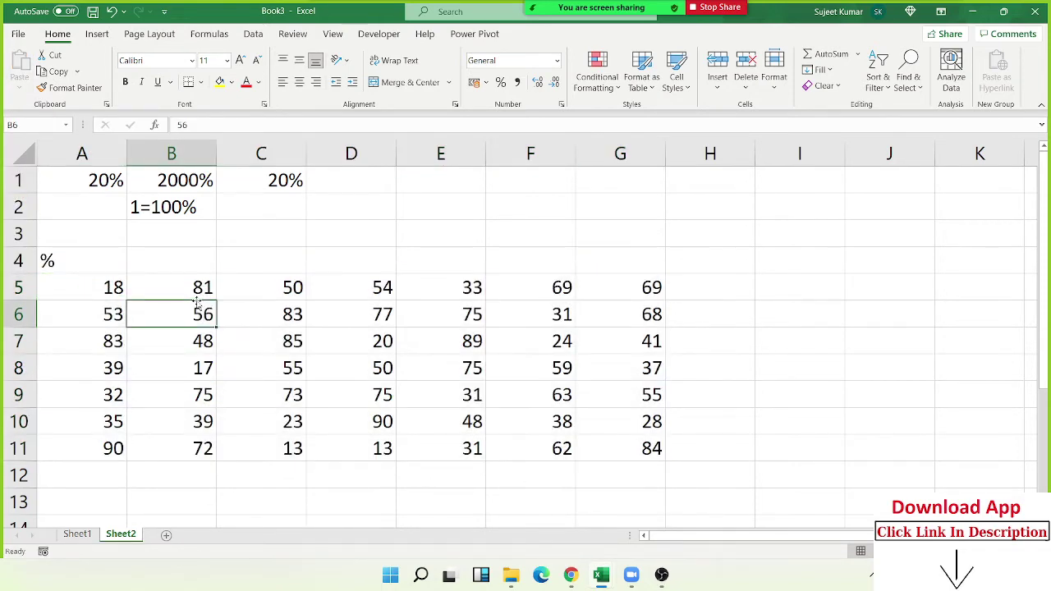
left_click(119, 297)
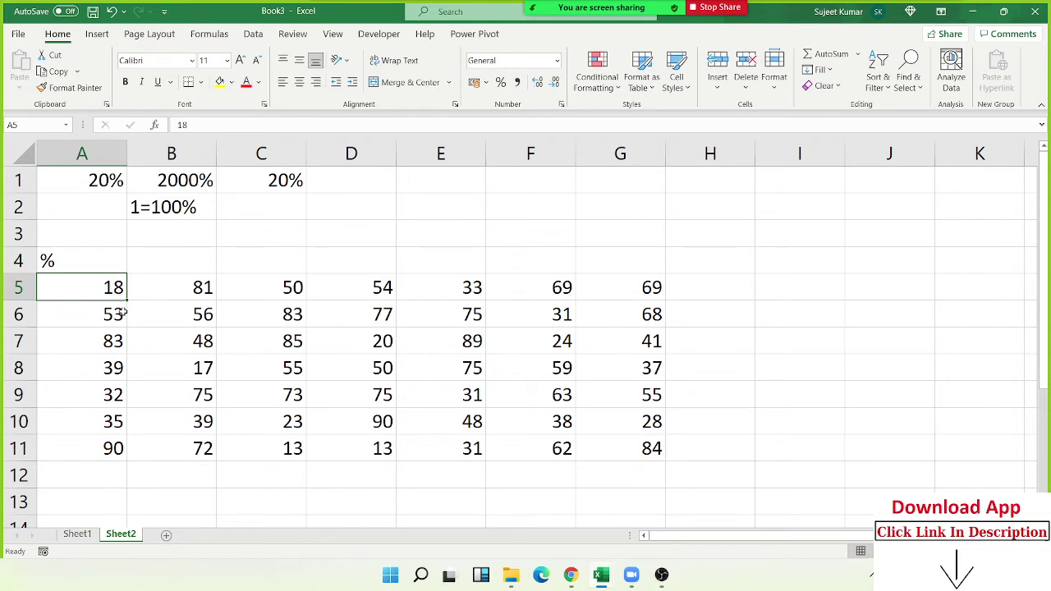
- Enter 500 in G2, 18% in H2, and =G2*H2 in I2 giving 90
left_click(658, 226)
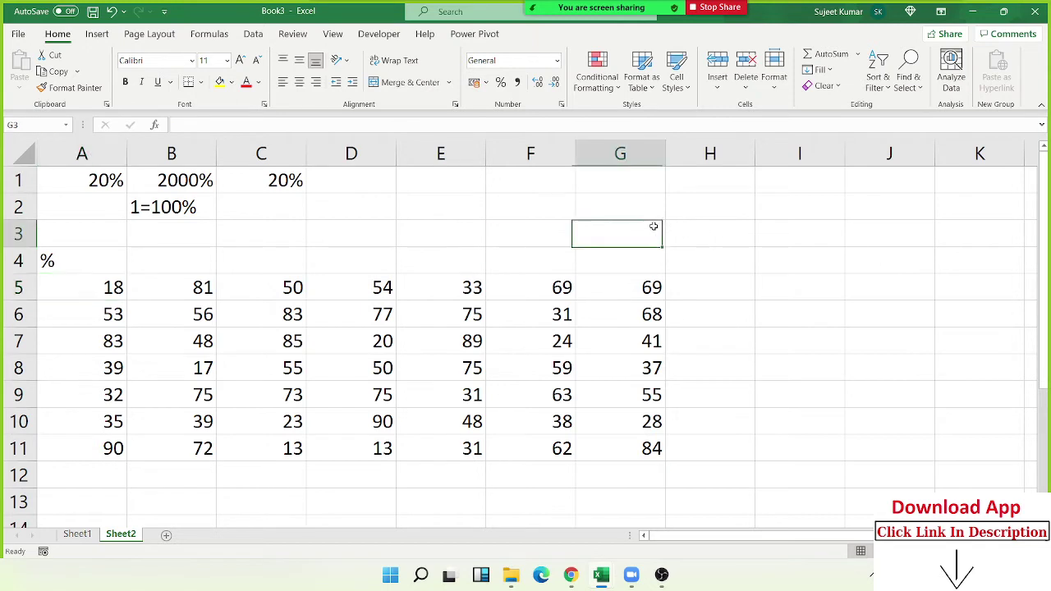
left_click(661, 218)
type("50")
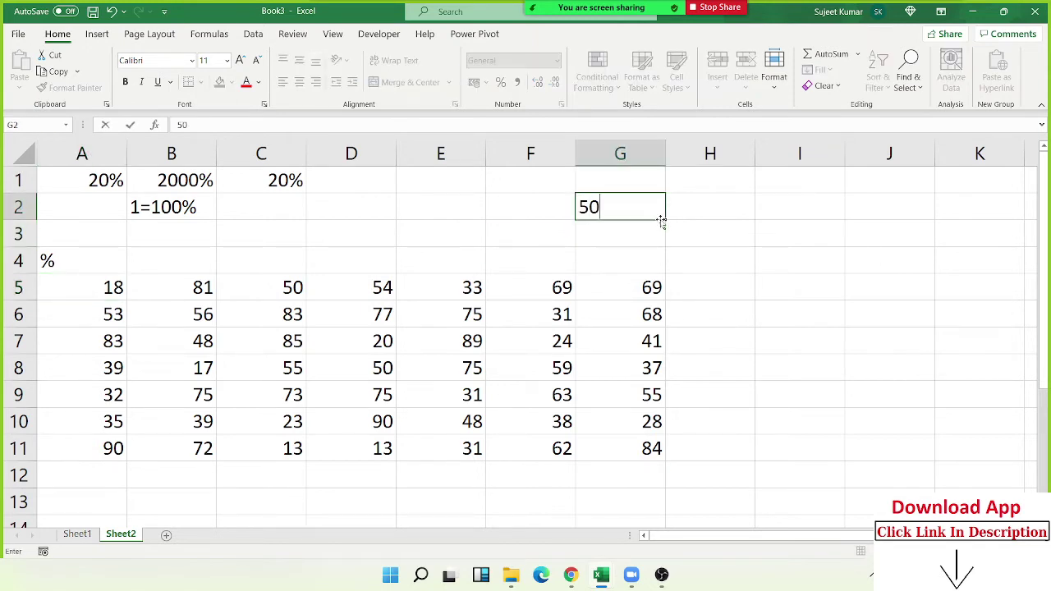
type("0")
key("Tab")
type("18")
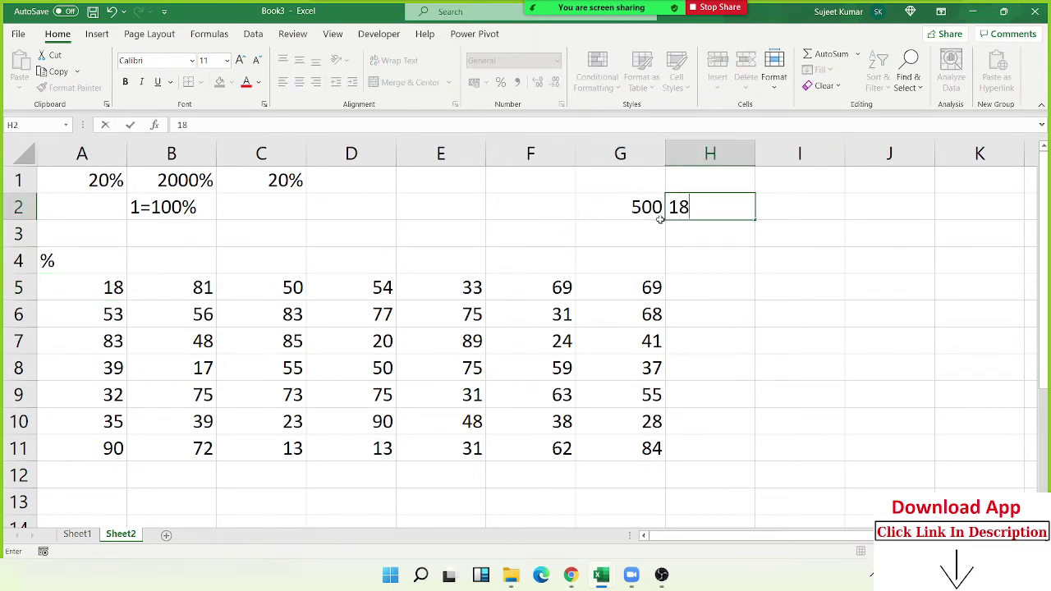
type("%")
key("Return")
key("Up")
key("Right")
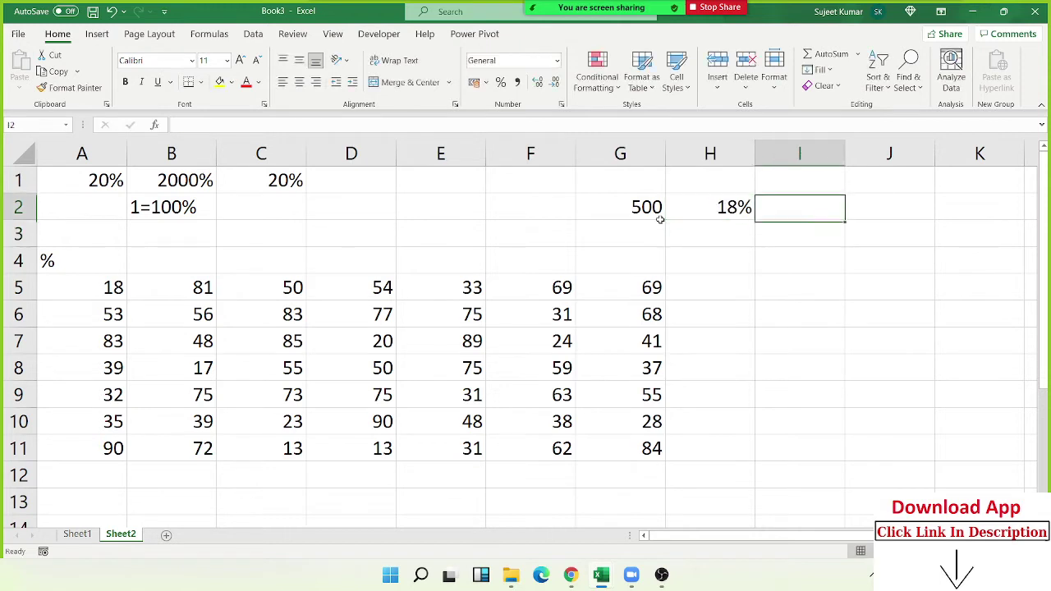
type("=")
left_click(660, 219)
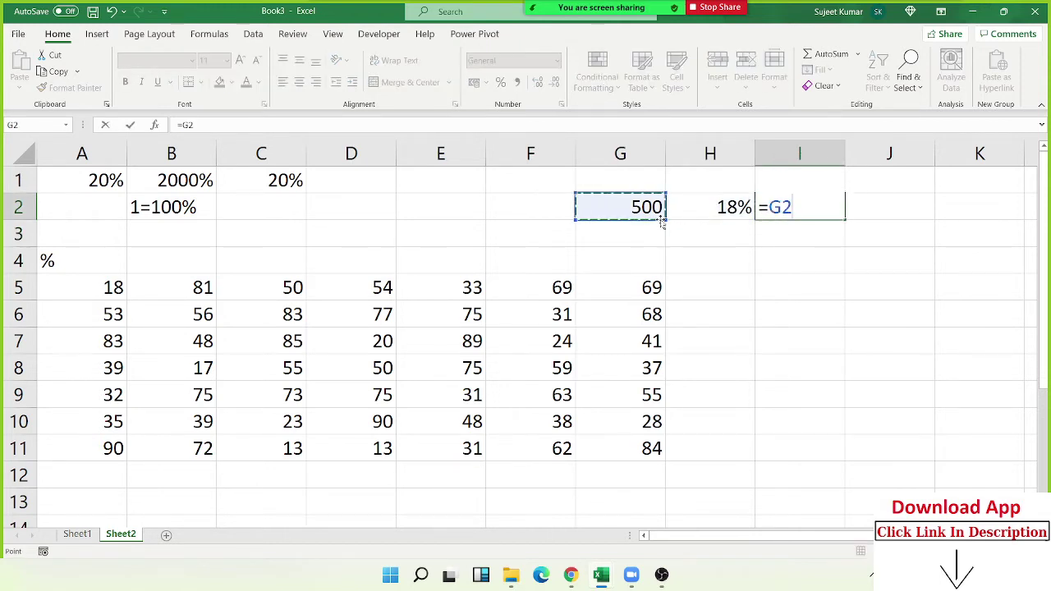
type("*")
key("Left")
key("Return")
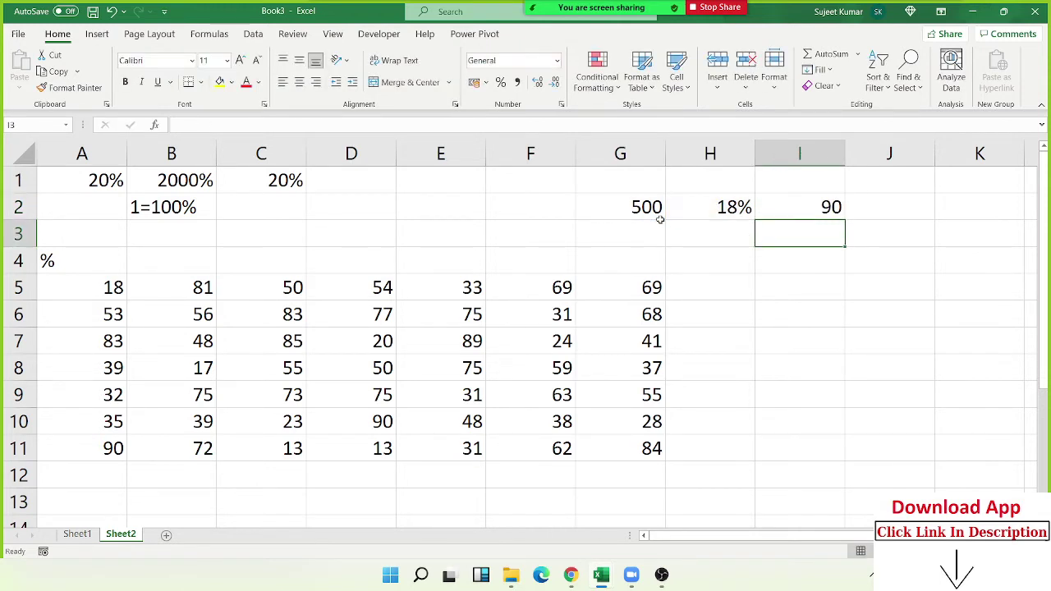
- Enter 18 in H3 and =G2*H3/100 in I3, also giving 90, and compare formulas
key("Left")
key("Left")
type("5")
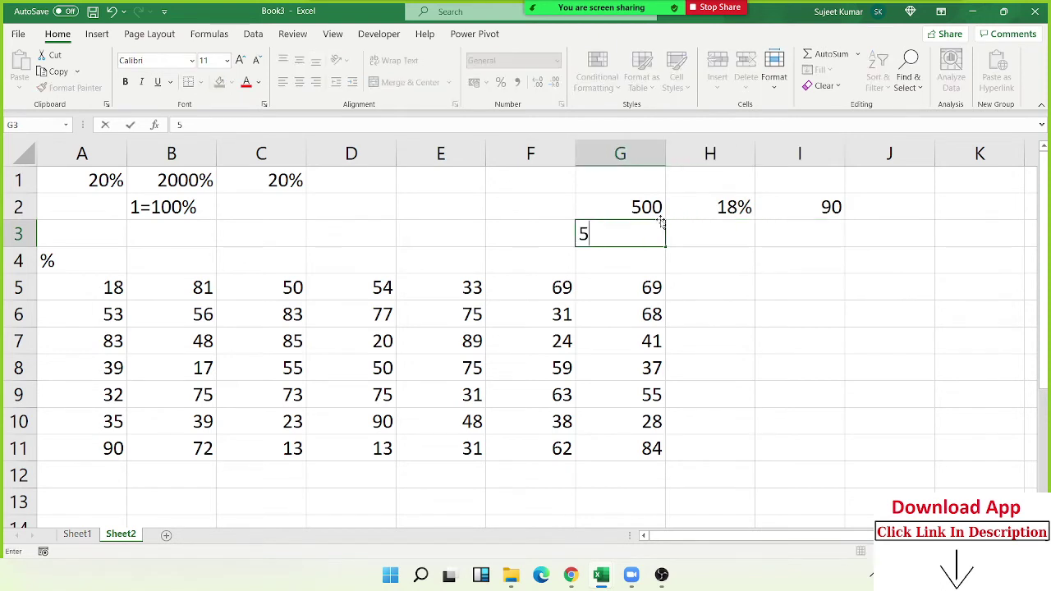
key("Escape")
key("Right")
type("18")
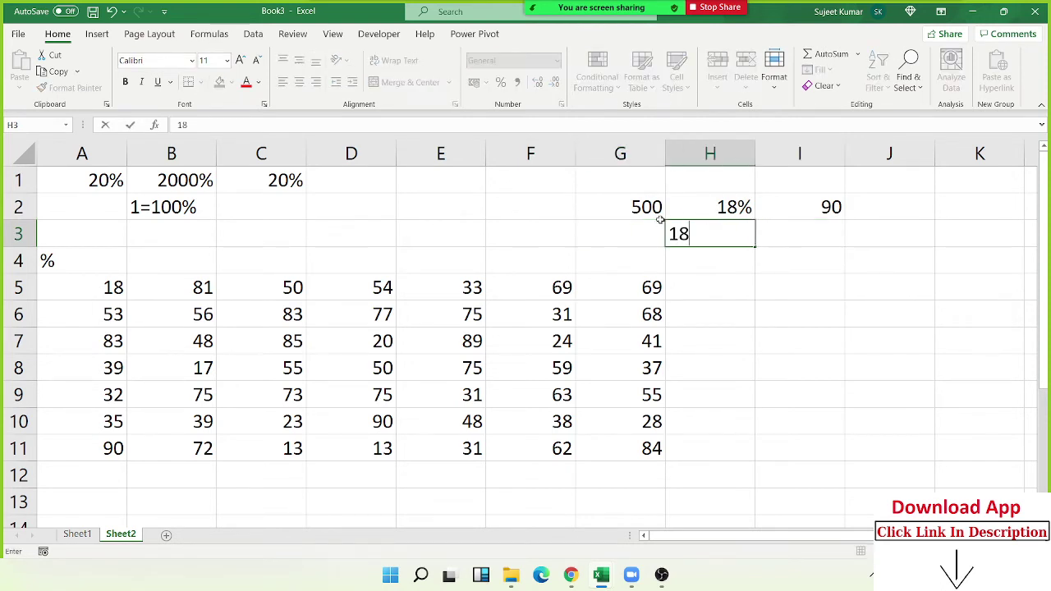
key("Right")
type("=")
key("Left")
key("Left")
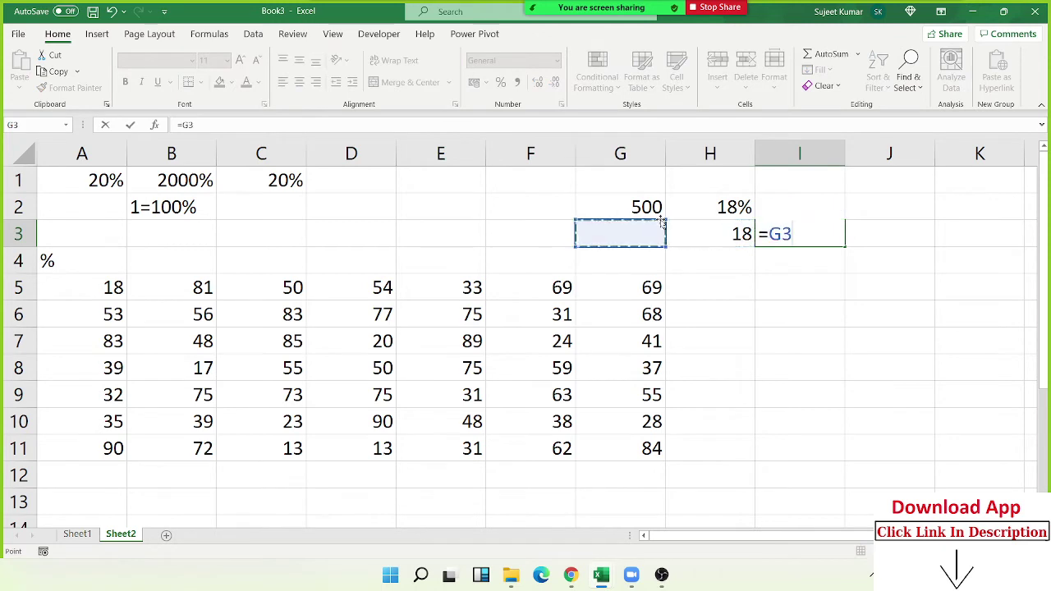
key("Up")
type("*")
key("Left")
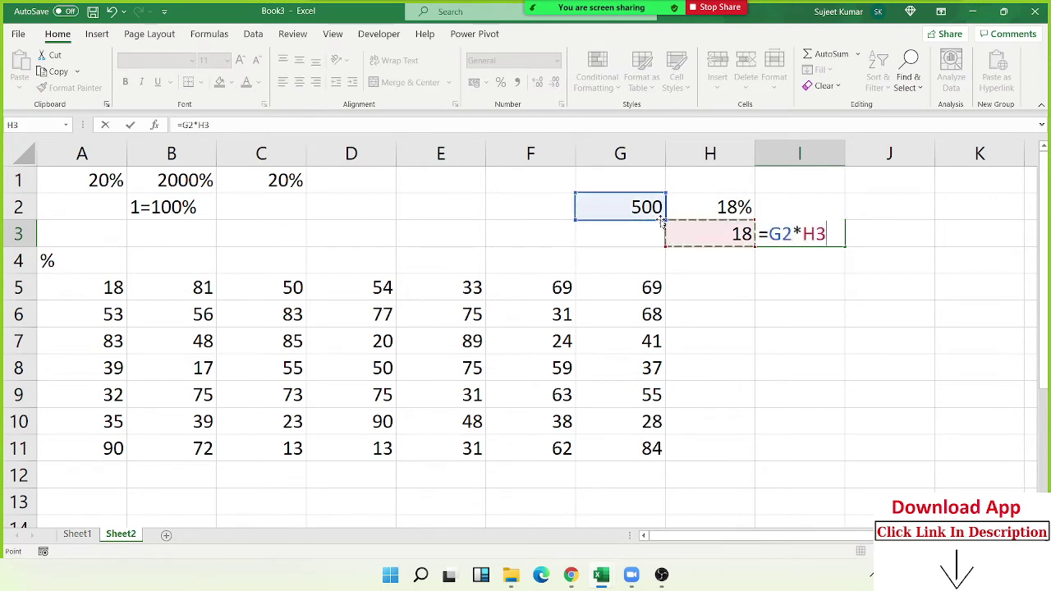
type("/100")
key("Return")
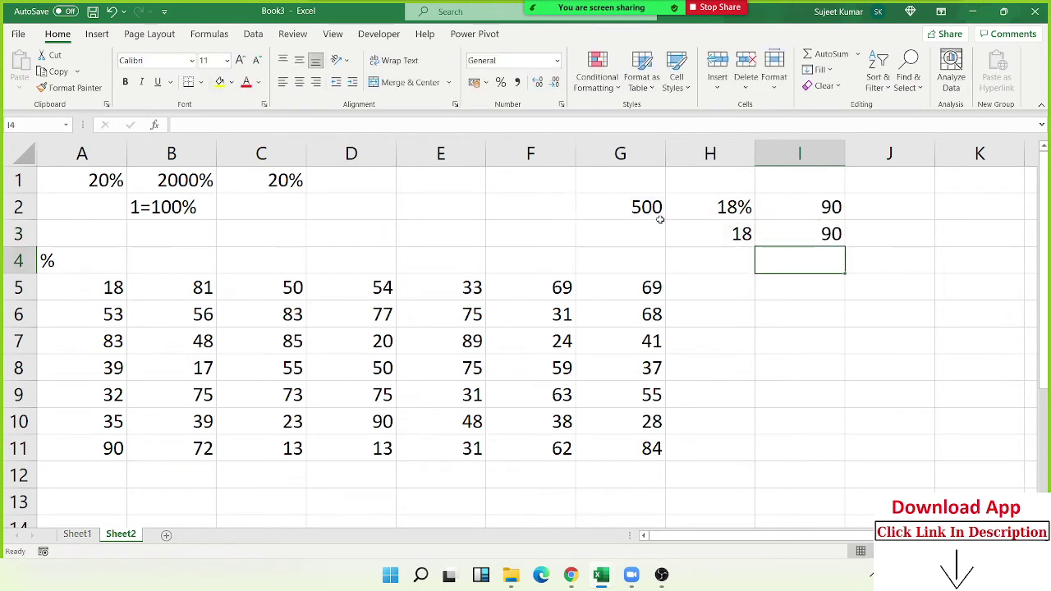
key("Up")
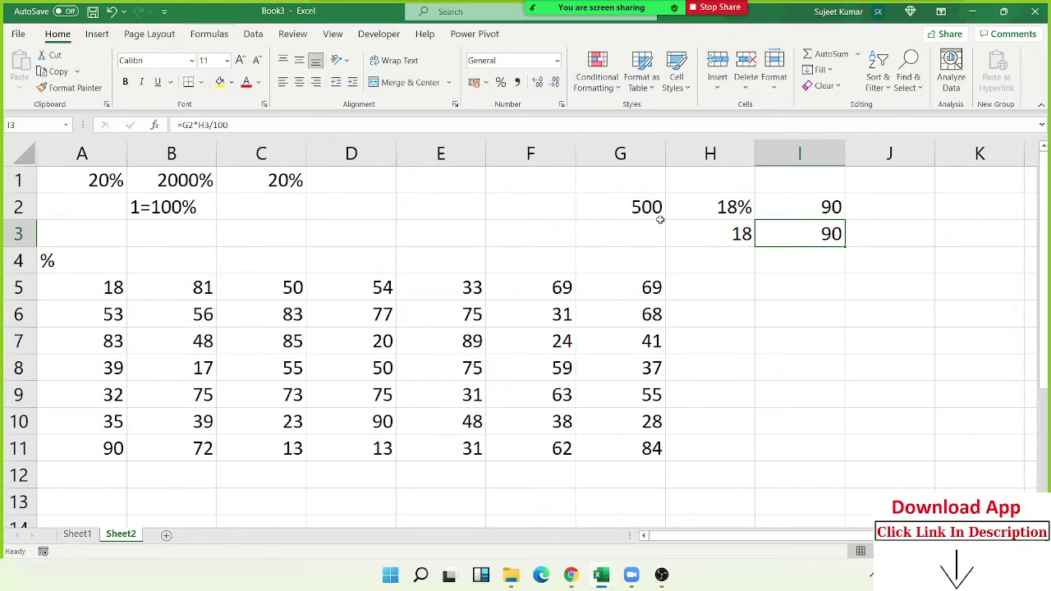
key("Up")
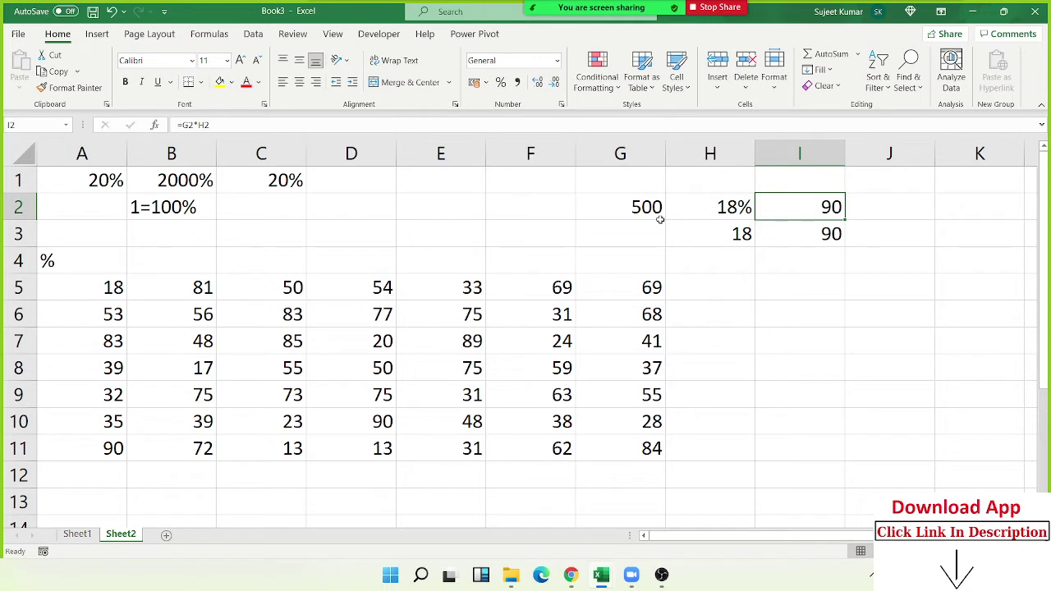
key("F2")
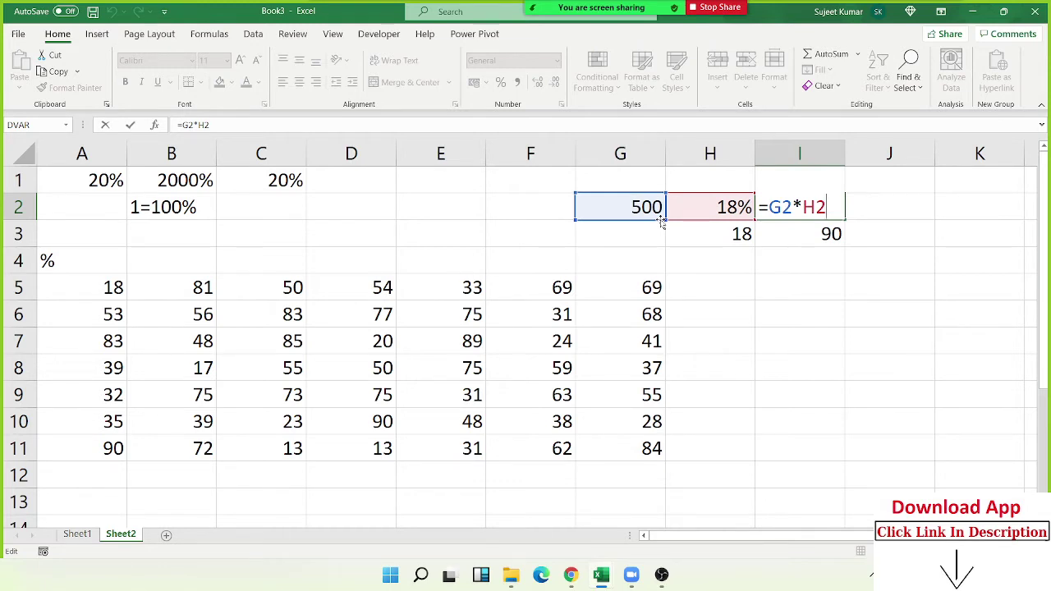
key("shift+Tab")
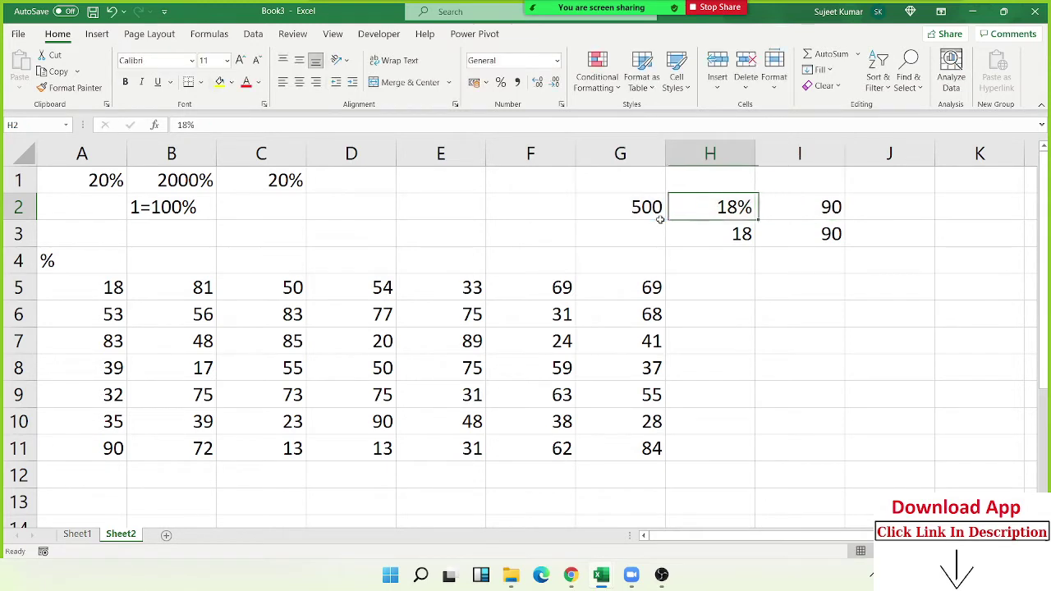
key("Down")
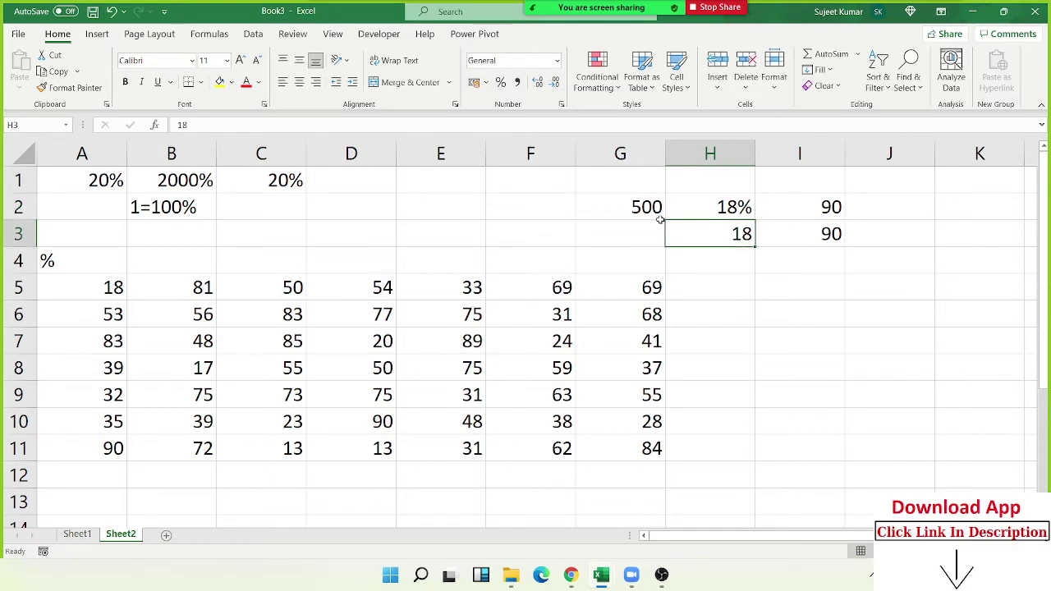
mouse_move(107, 287)
left_mouse_down()
mouse_move(293, 369)
mouse_move(577, 444)
left_mouse_up()
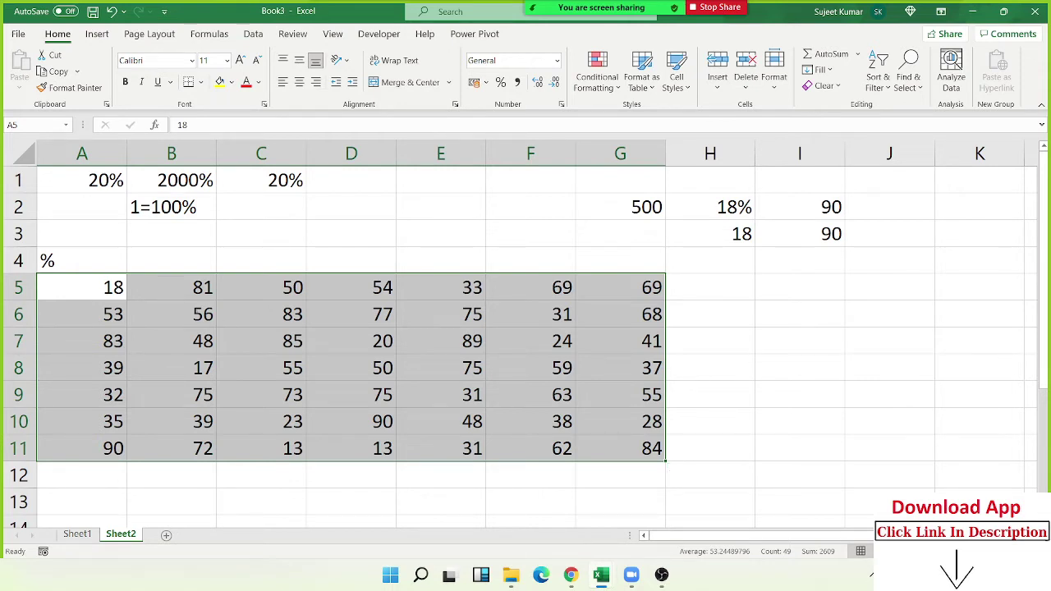
key("Right")
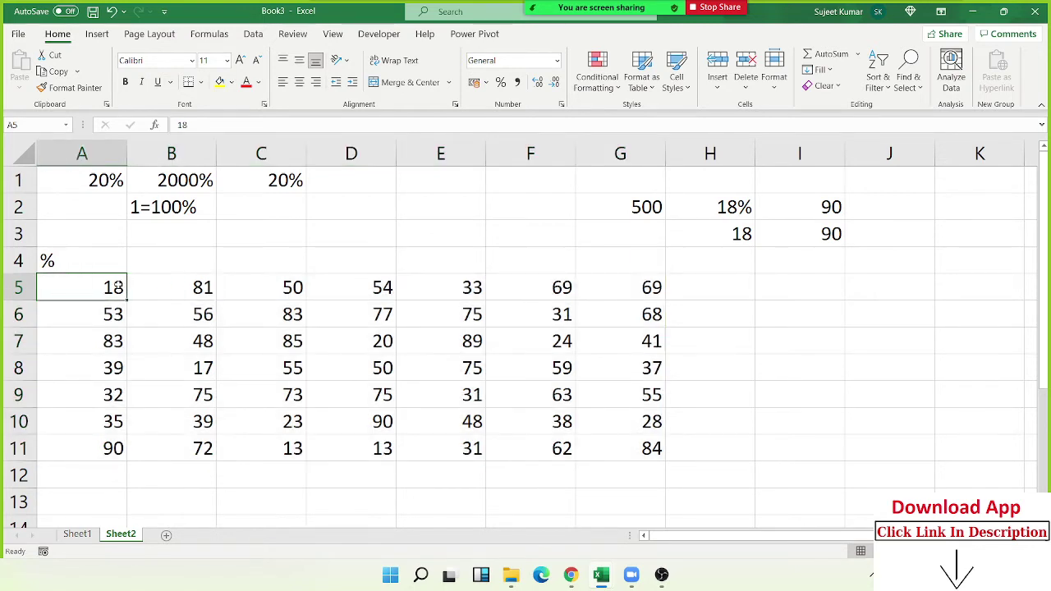
double_click(117, 287)
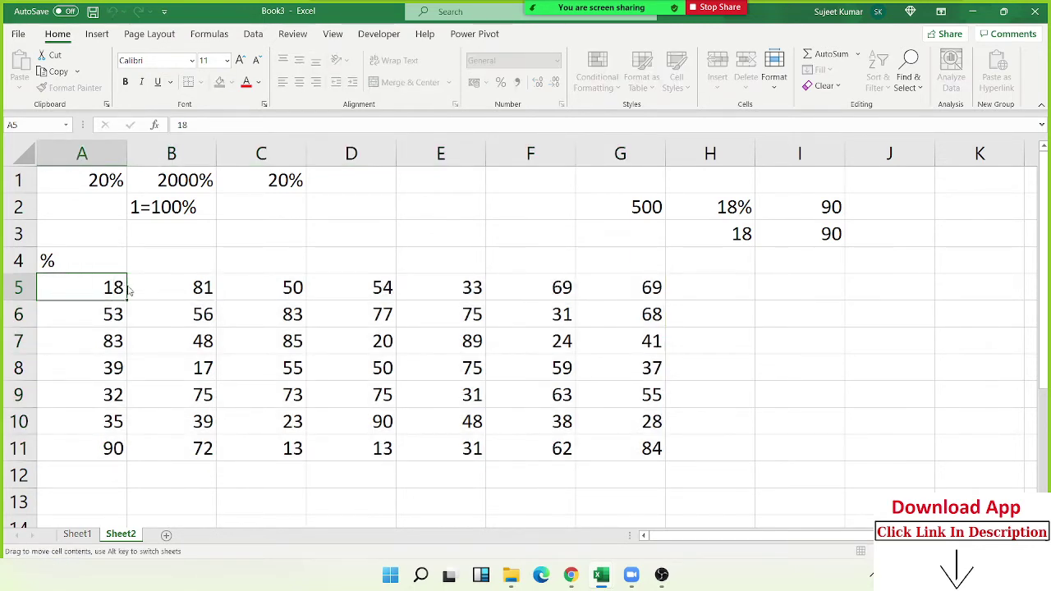
key("Escape")
type("18")
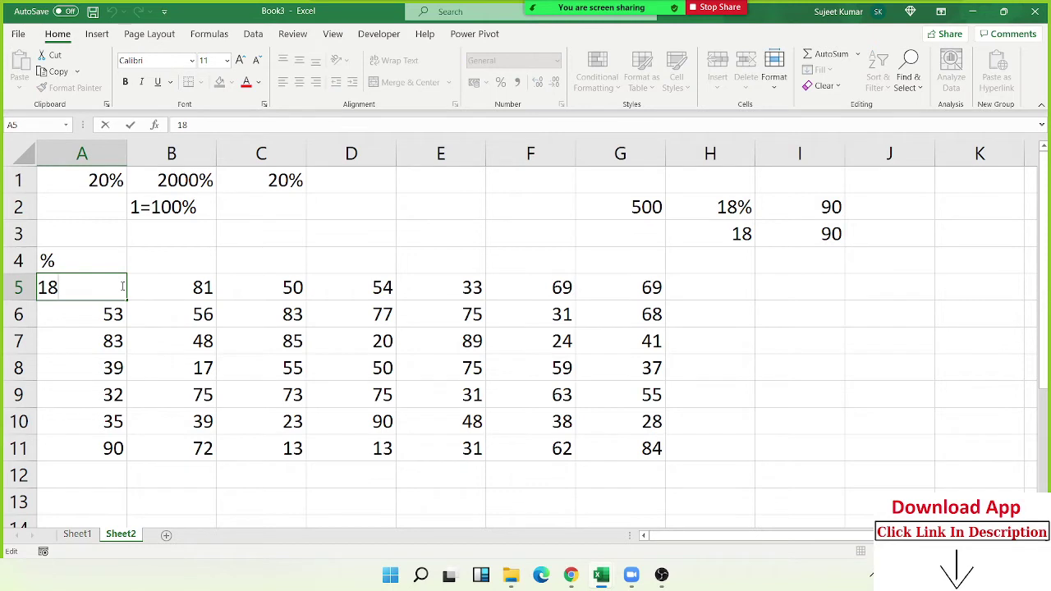
type("%")
key("Return")
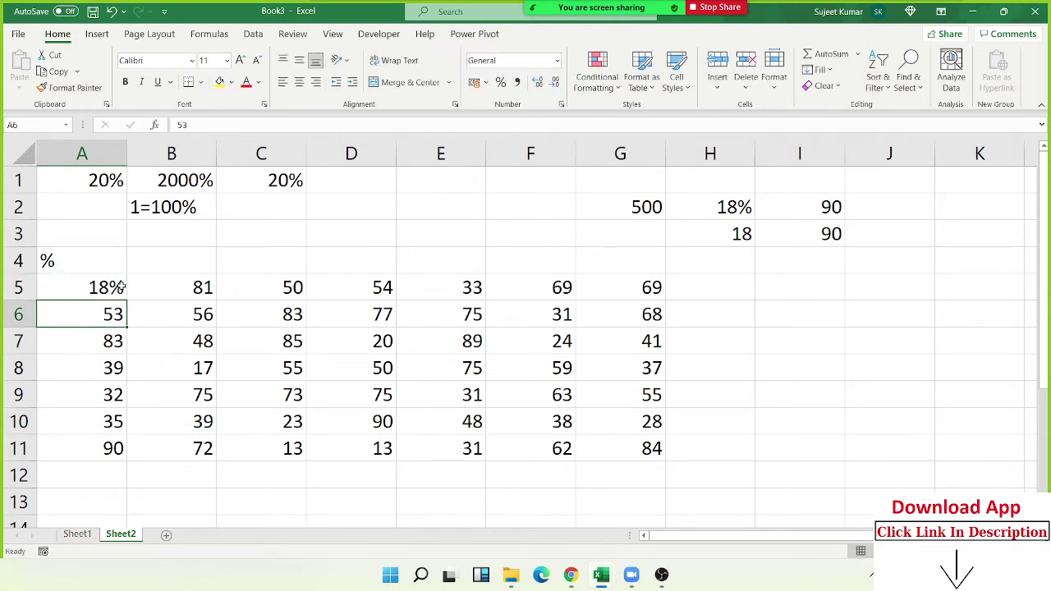
key("ctrl+z")
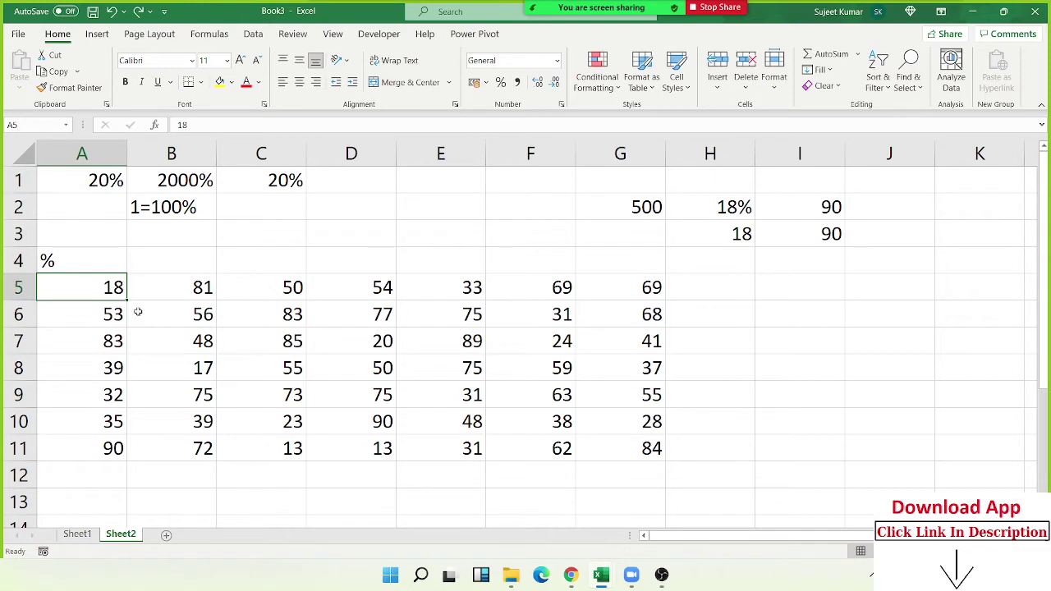
- Enter 100 in cell I7 on Sheet2 and copy it
left_click(77, 533)
mouse_move(739, 378)
left_mouse_down()
mouse_move(282, 257)
mouse_move(244, 235)
left_mouse_up()
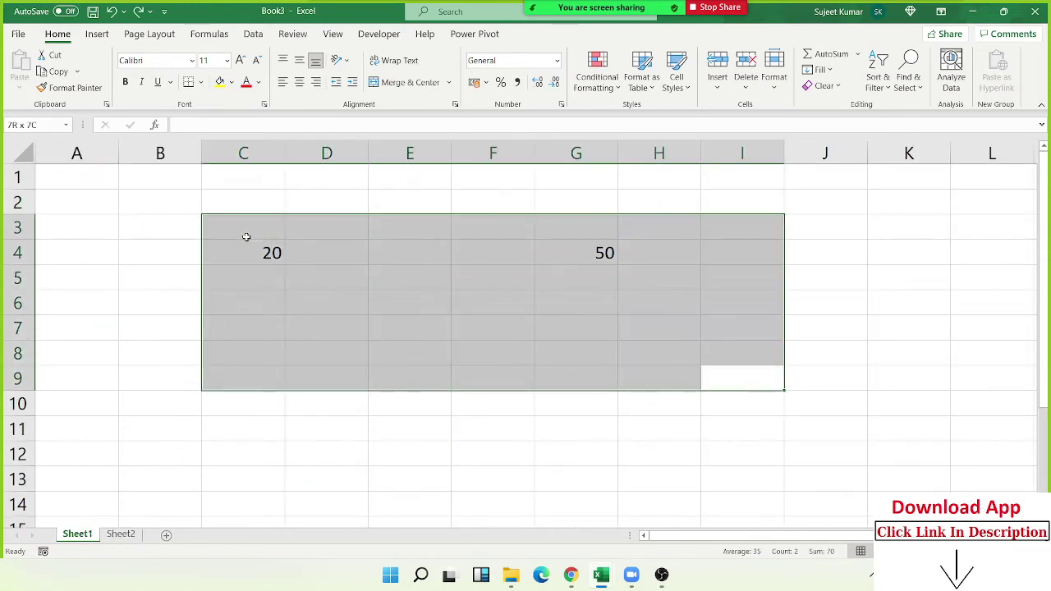
left_click(107, 535)
left_click(798, 338)
type("10")
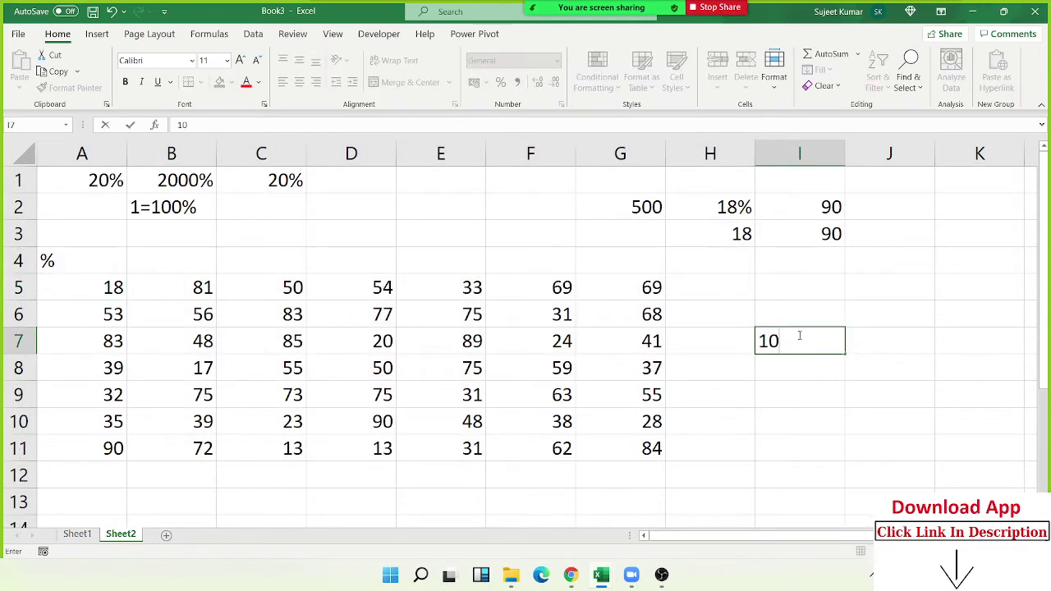
type("0")
key("Return")
left_click(798, 337)
key("ctrl+c")
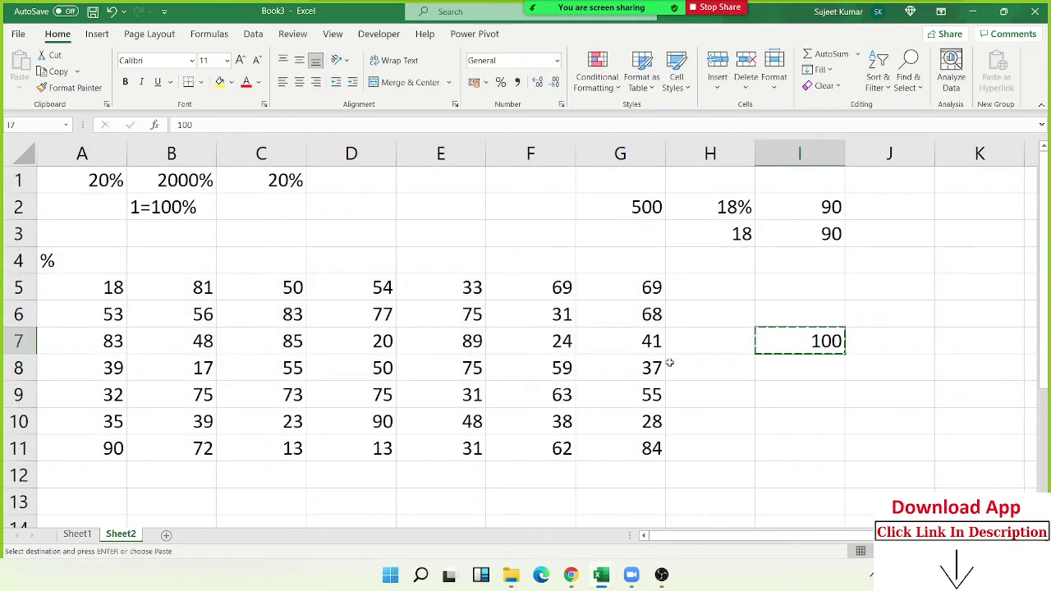
- Paste Special the 100 onto A5:G11 with Divide and apply Percent Style
left_click_drag(102, 287, 603, 453)
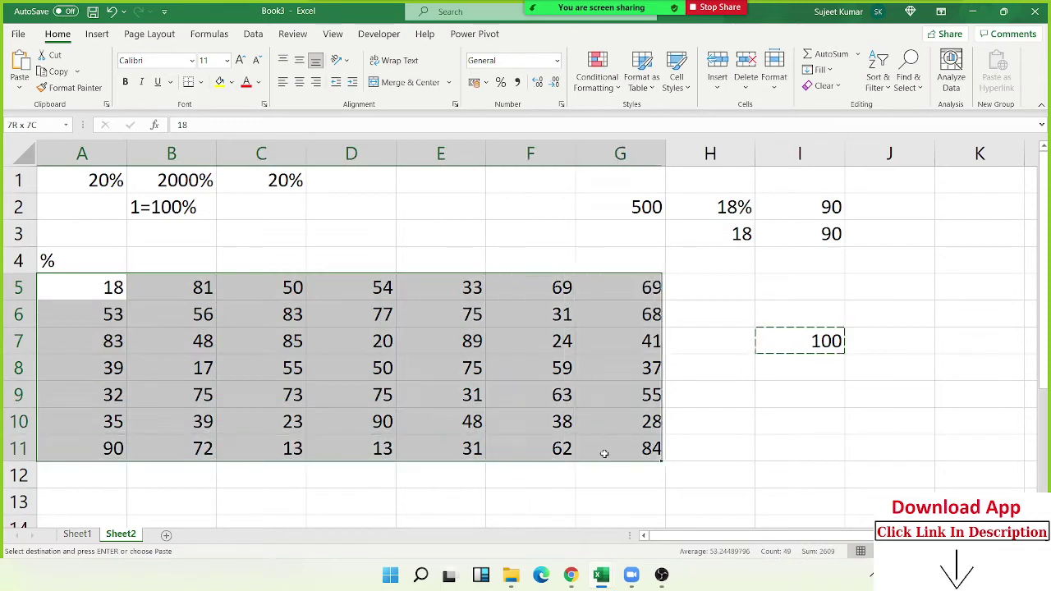
right_click(577, 427)
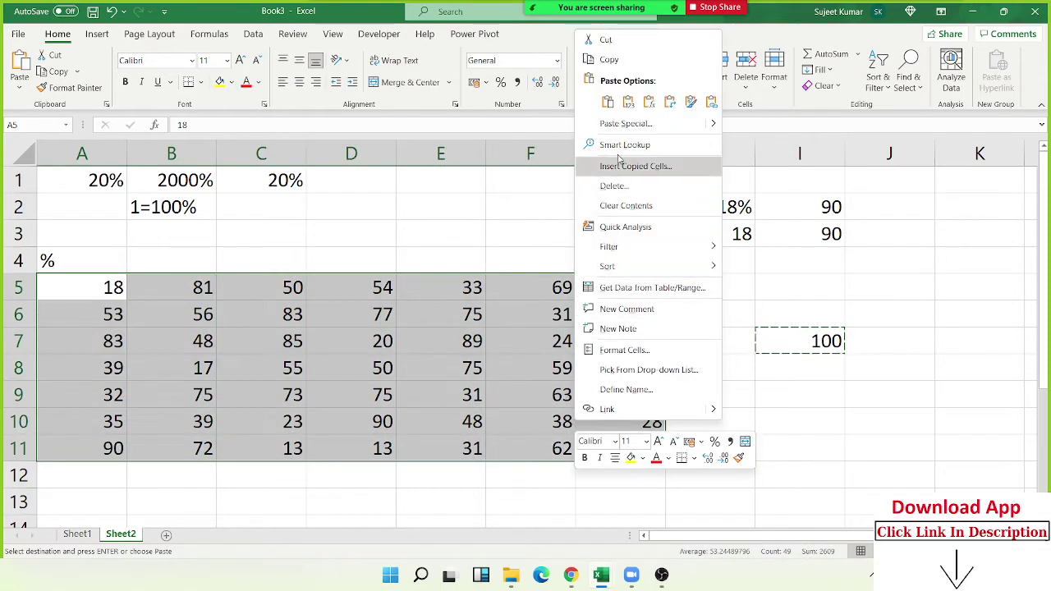
left_click(625, 126)
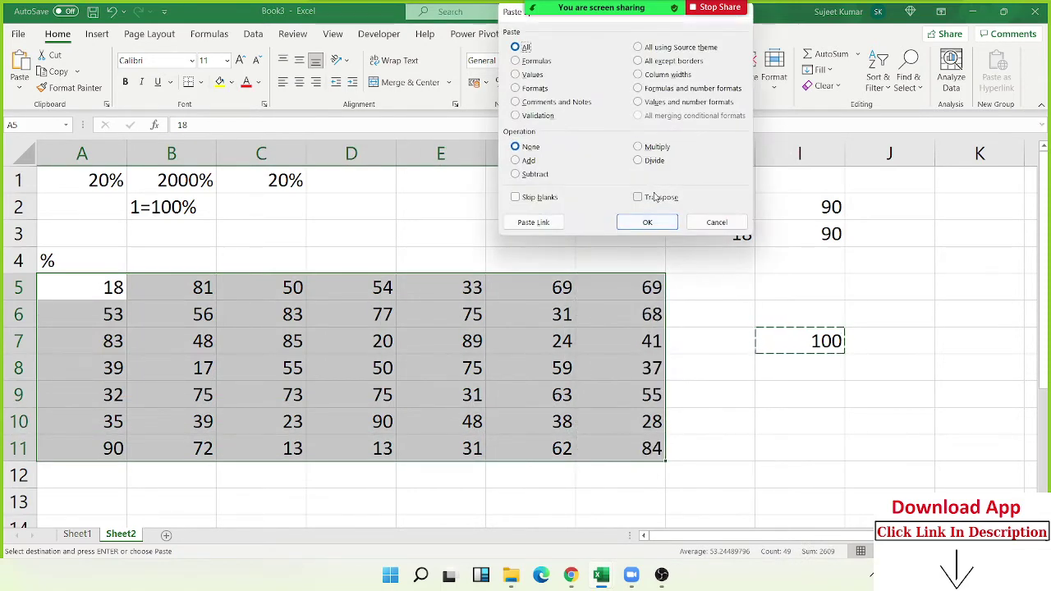
left_click(637, 161)
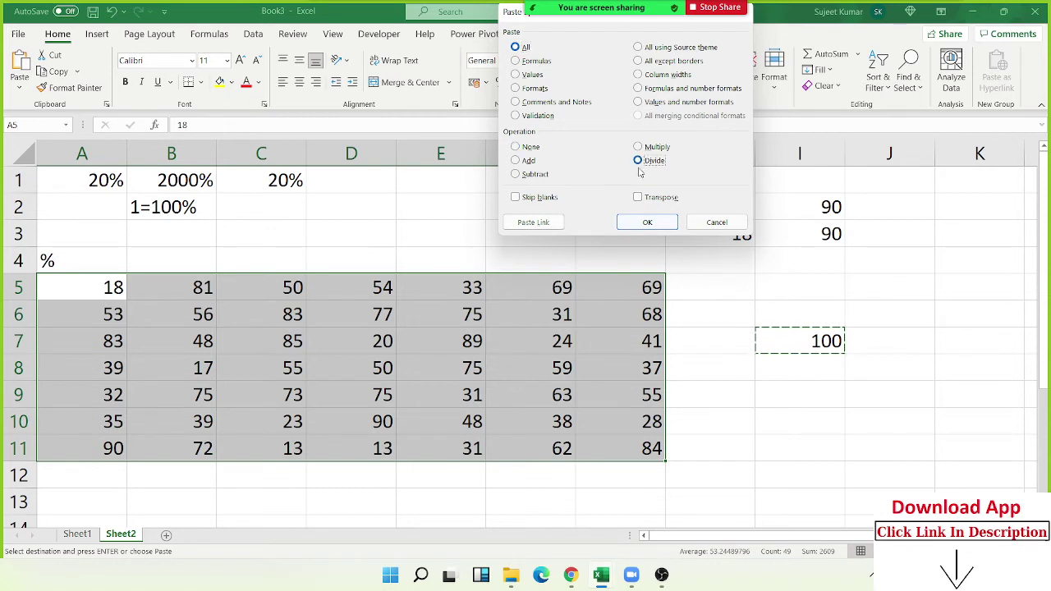
left_click(648, 223)
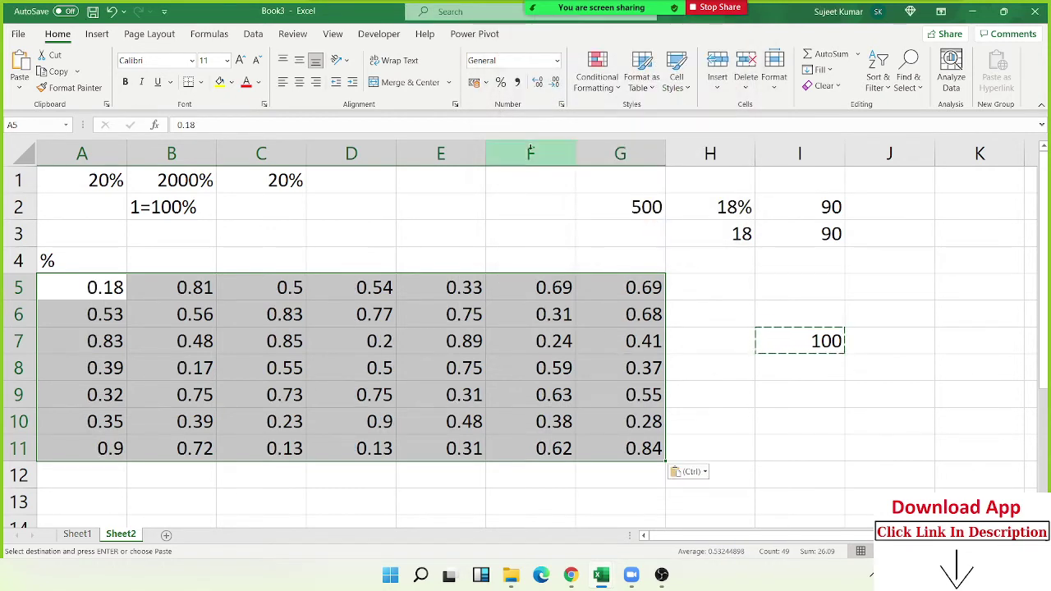
left_click(500, 82)
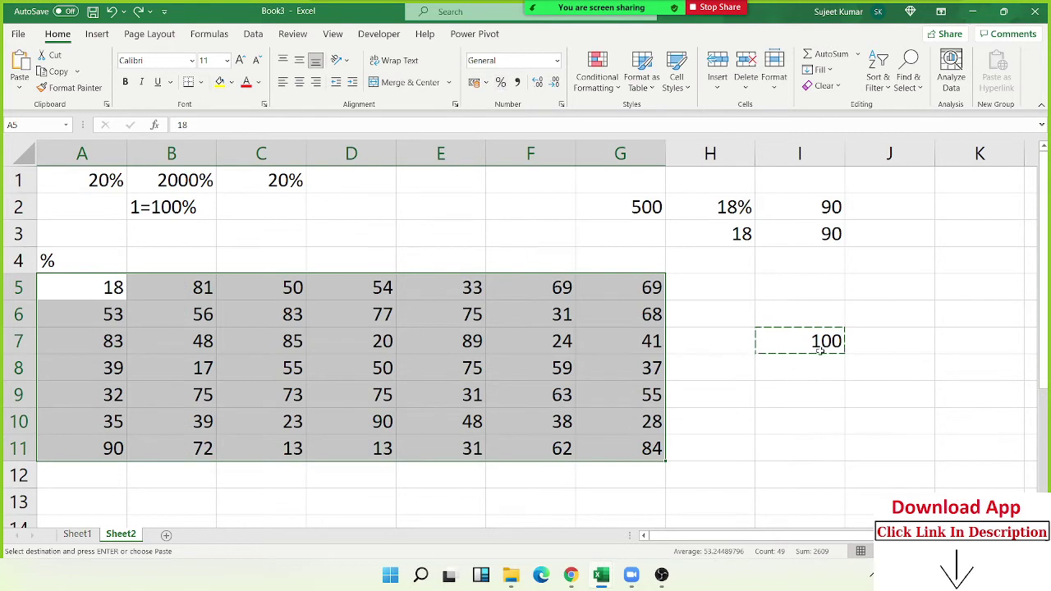
- Divide the A5:G11 grid by the 100 in I7 using right-click Paste Special
left_click(808, 392)
left_click(811, 343)
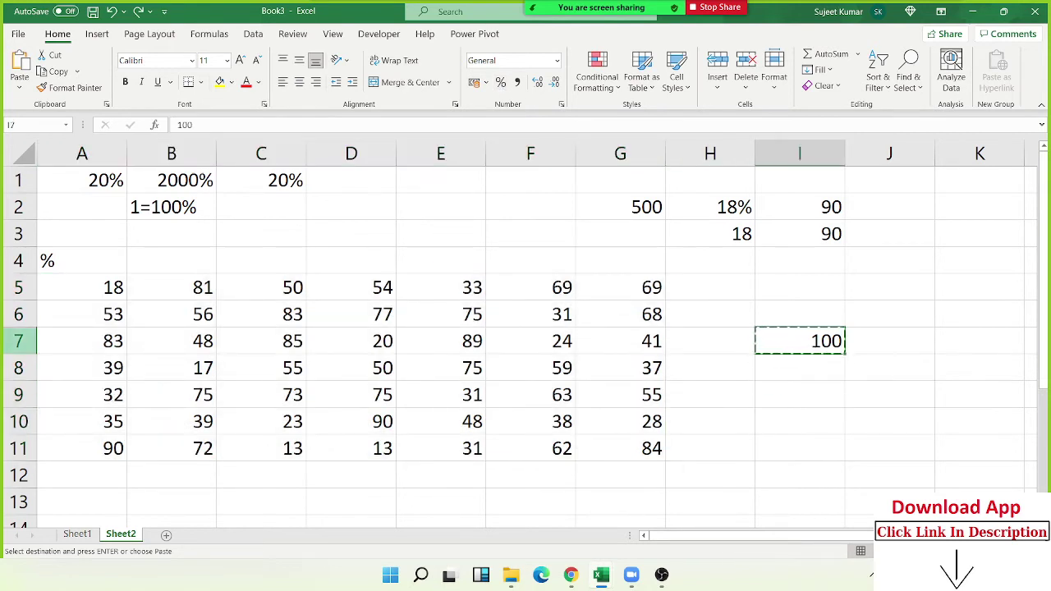
left_click_drag(69, 292, 617, 444)
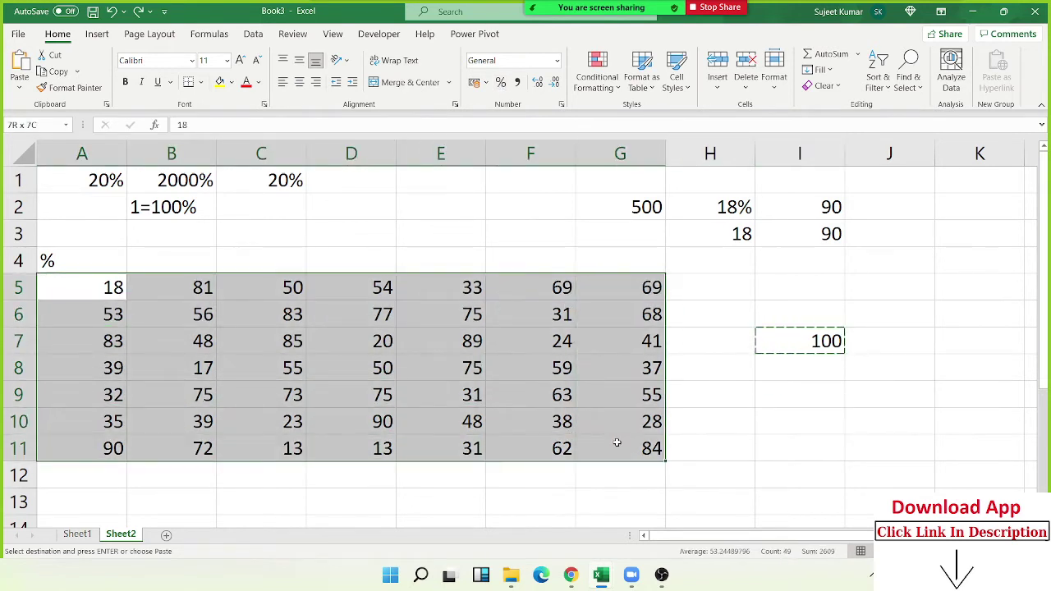
right_click(572, 443)
left_click(630, 262)
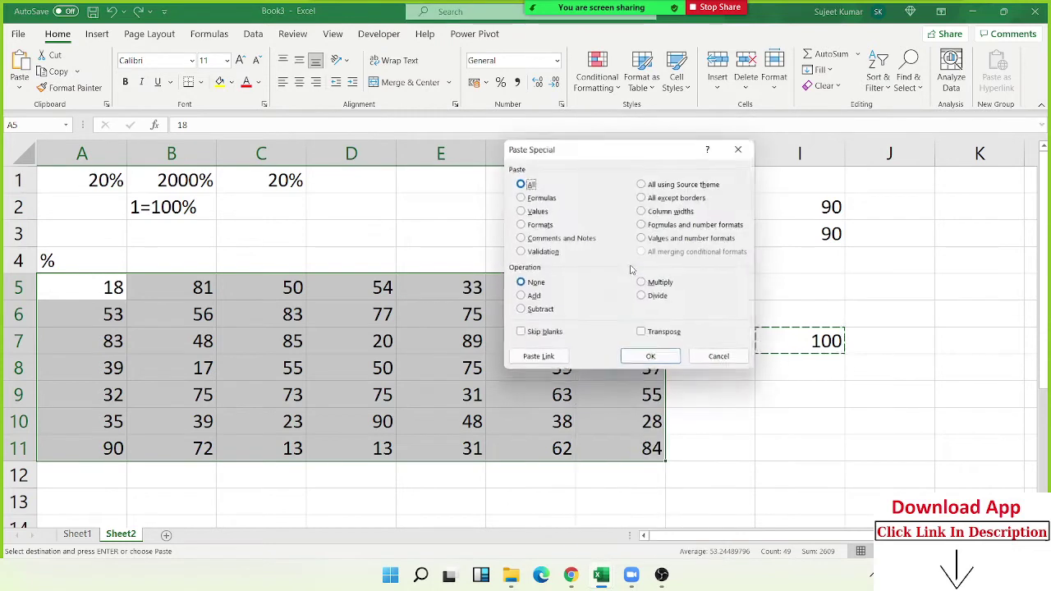
left_click(642, 295)
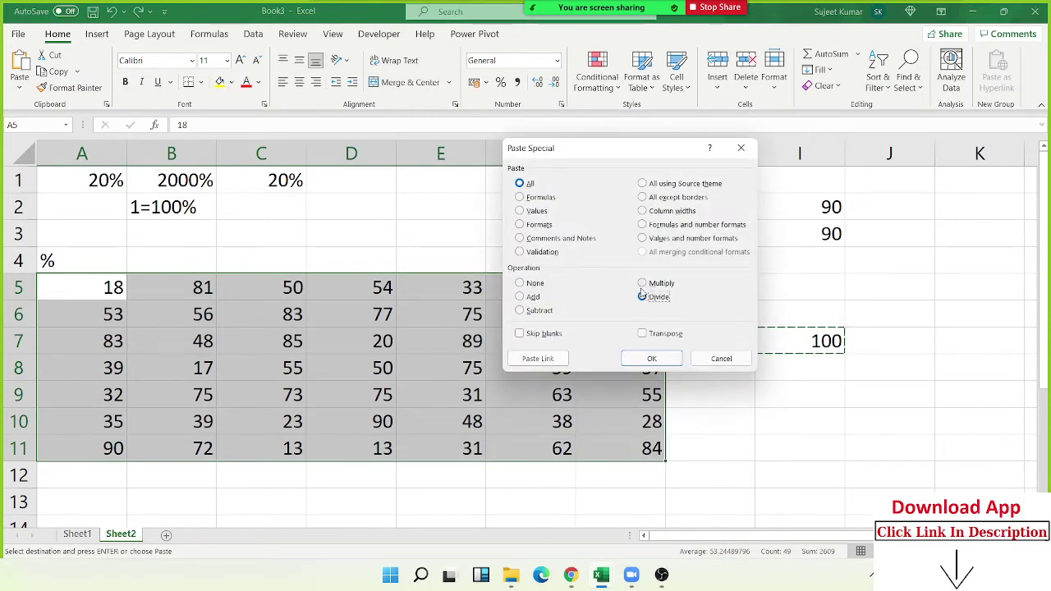
left_click(653, 363)
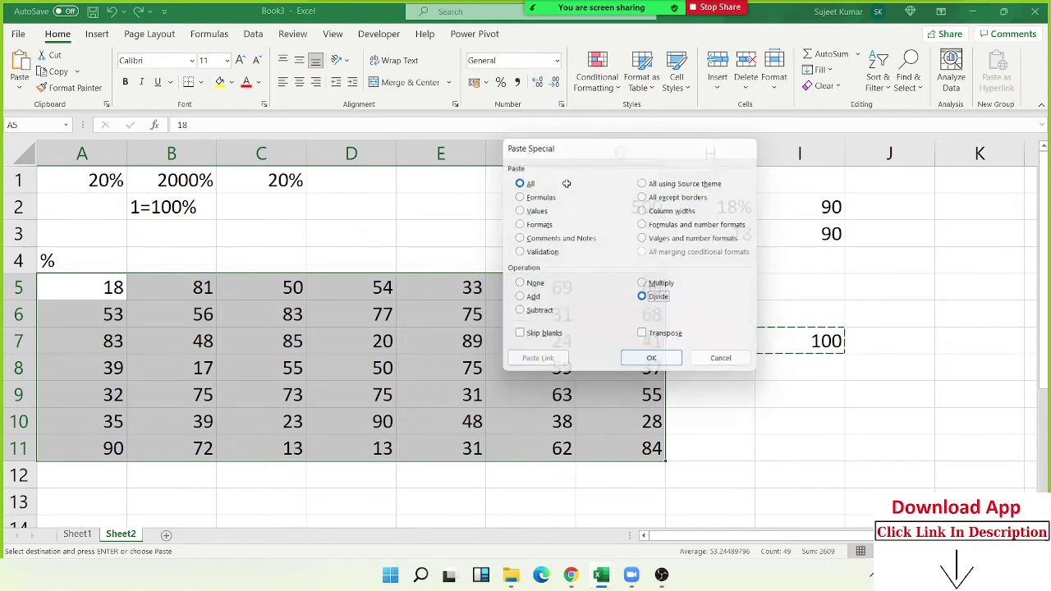
right_click(424, 295)
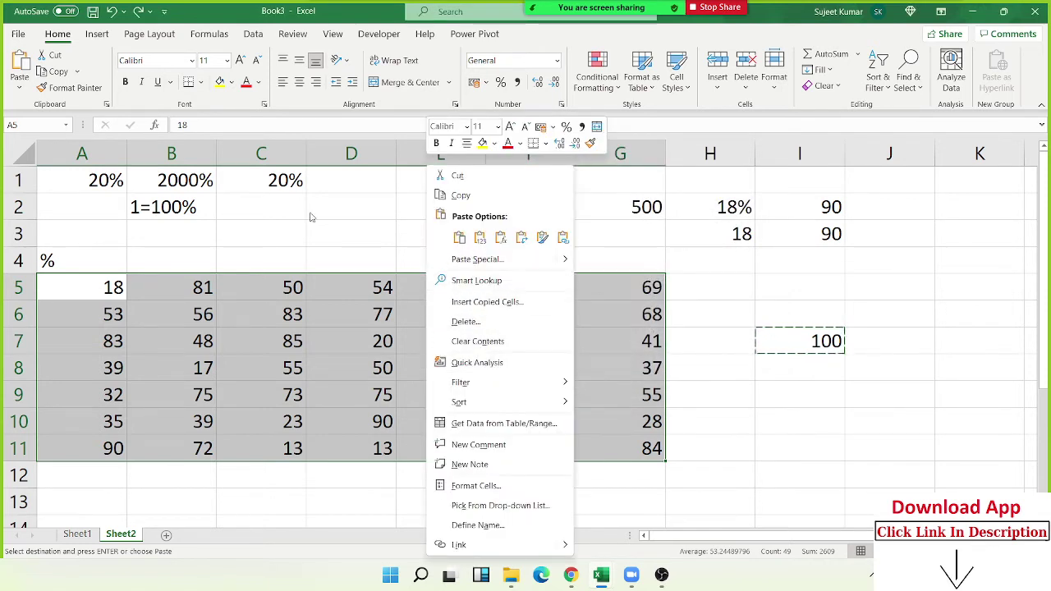
key("Escape")
- Apply the Divide paste again from the Paste dropdown and format the grid as percentages
left_click(19, 85)
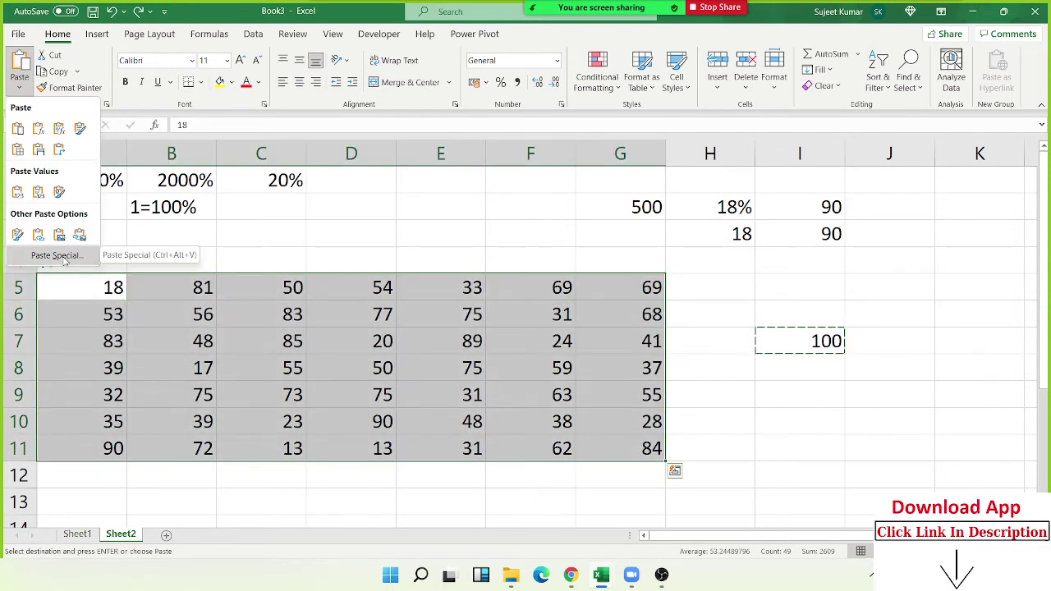
left_click(58, 255)
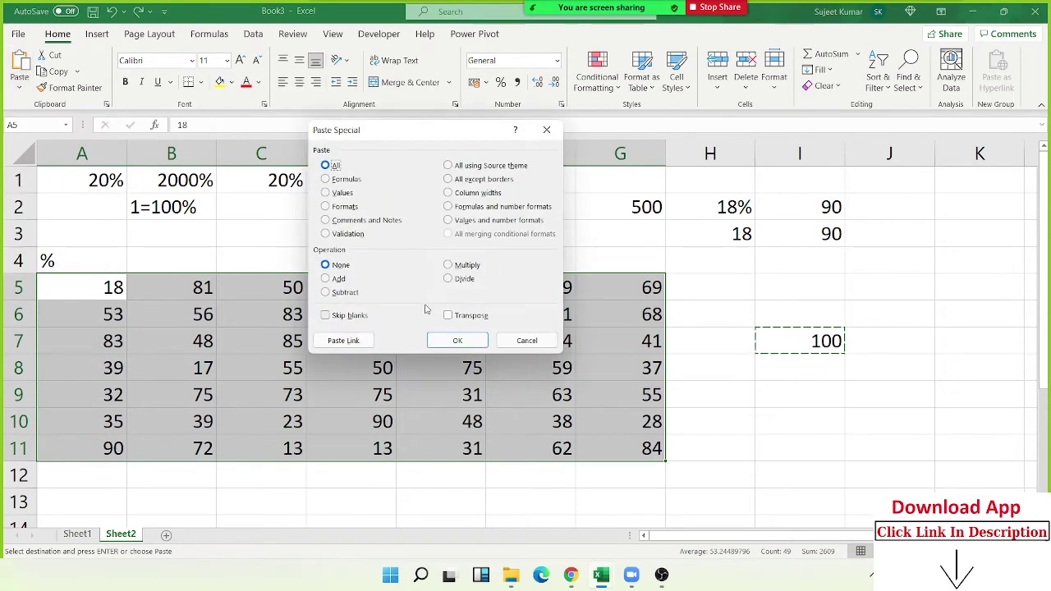
left_click(465, 279)
left_click(460, 339)
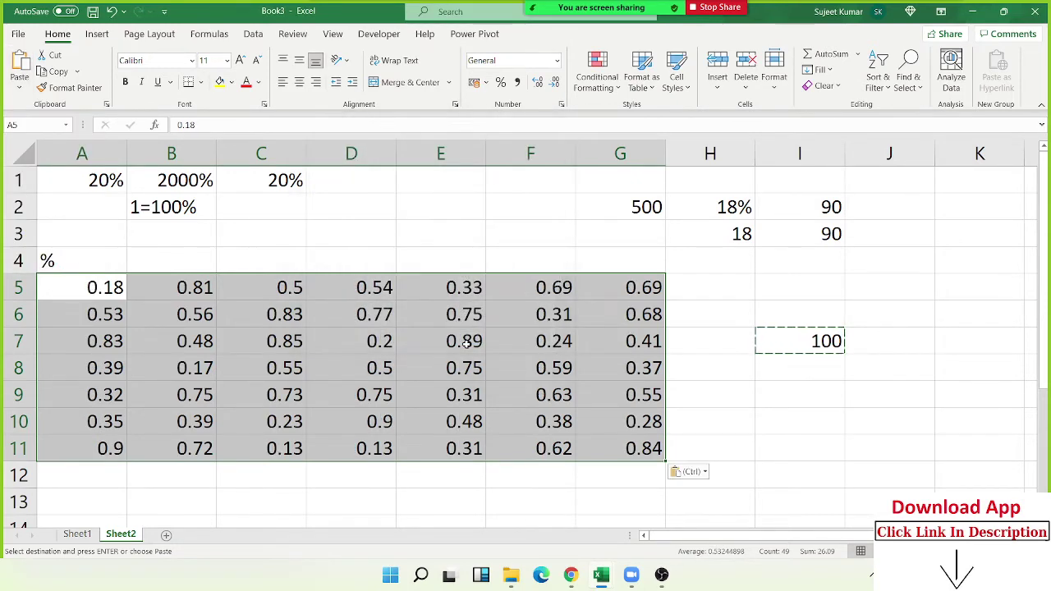
left_click(501, 82)
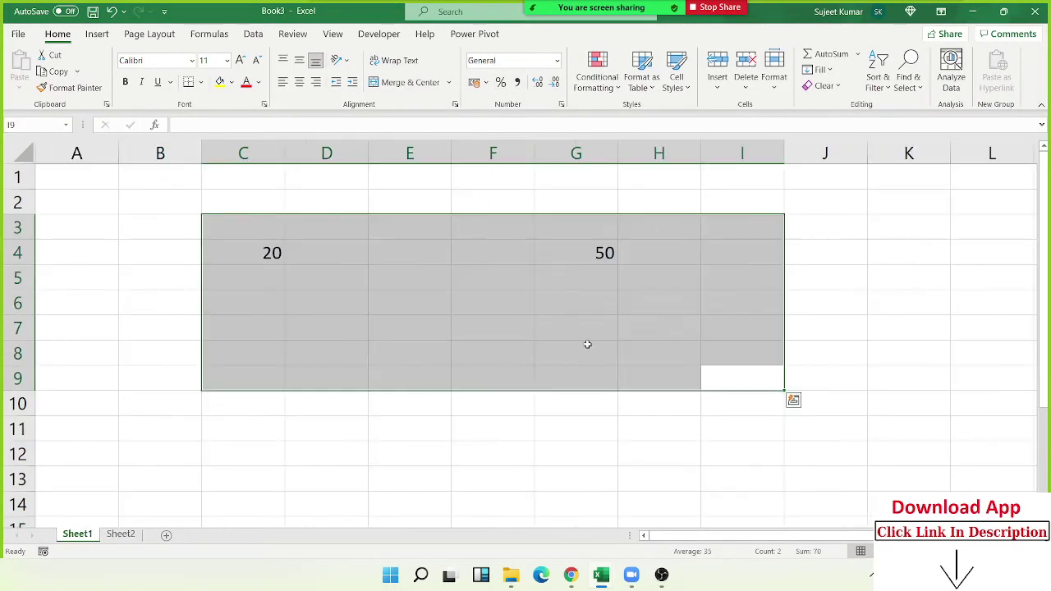
- Select C3:H5 around the 20 and 50 on Sheet1, then return to Sheet2
left_click(586, 344)
left_click(667, 278)
left_click_drag(666, 278, 256, 223)
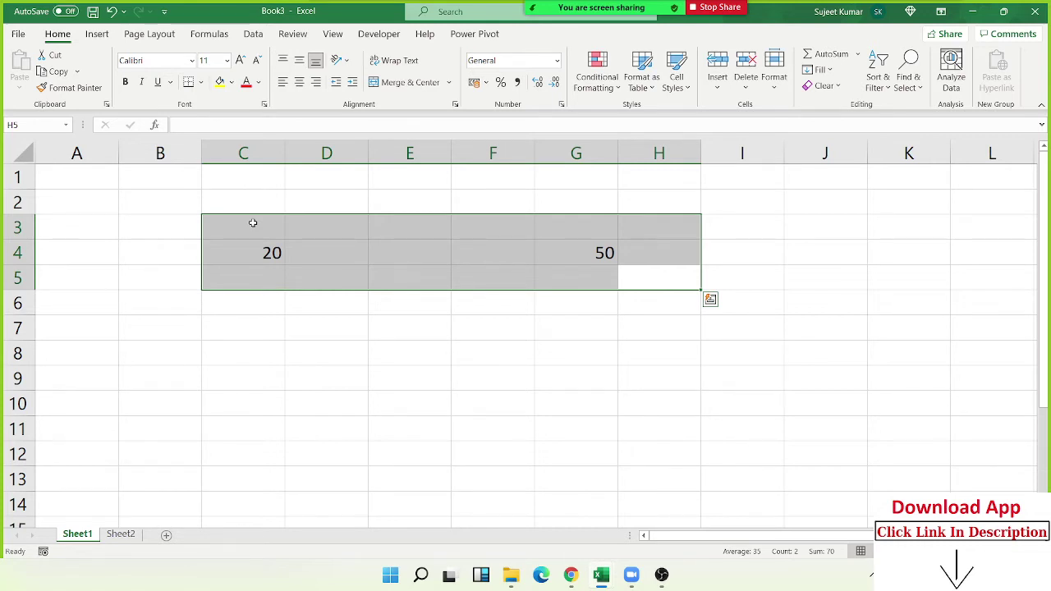
left_click(122, 535)
- Select the finished percentage grid A1:J13 for review, then switch to Chrome's Gmail inbox
left_click(883, 462)
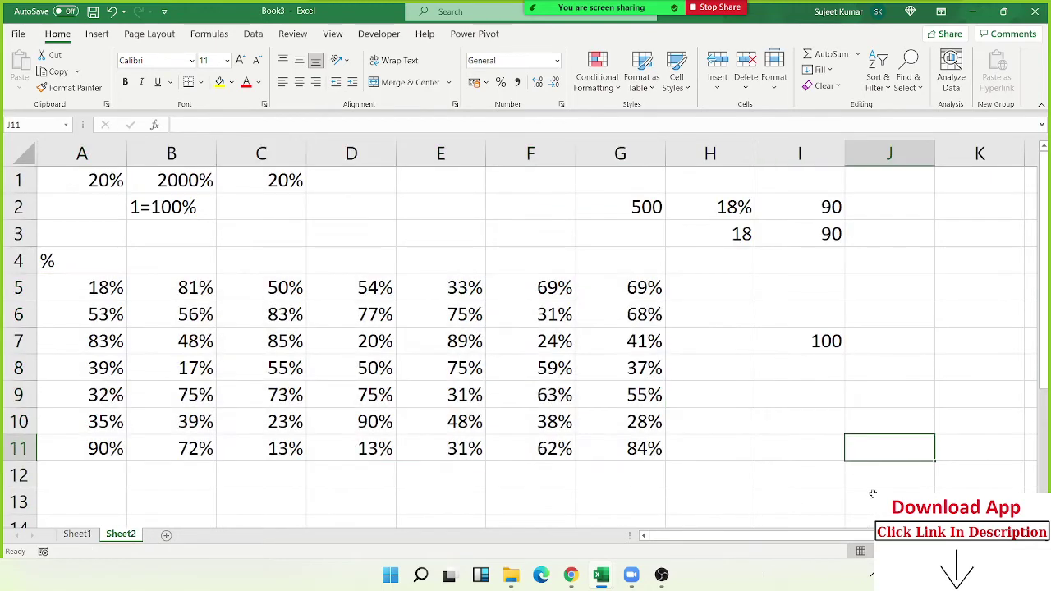
left_click_drag(872, 494, 3, 141)
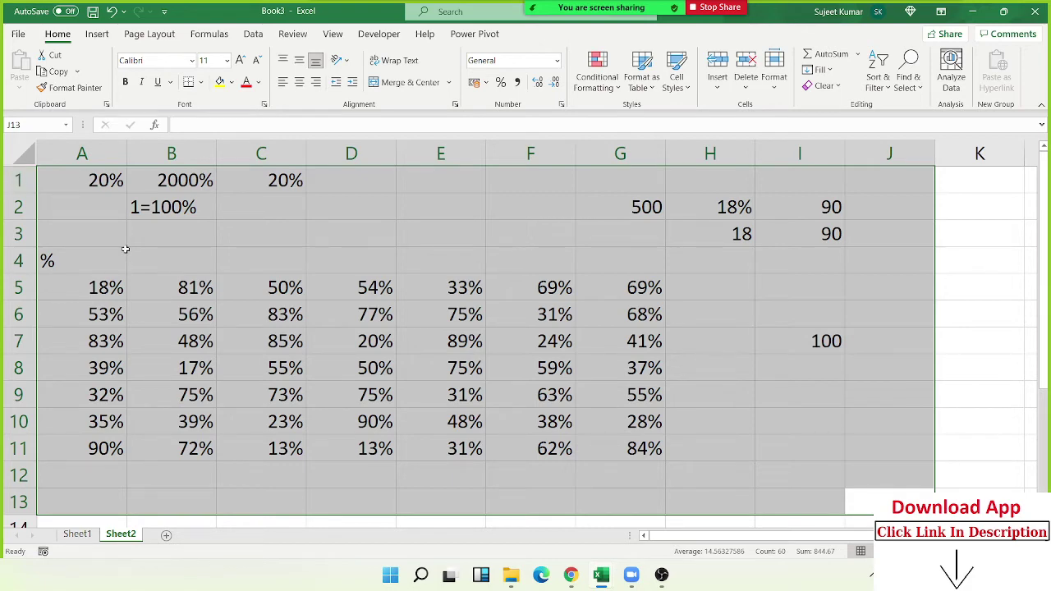
left_click(571, 576)
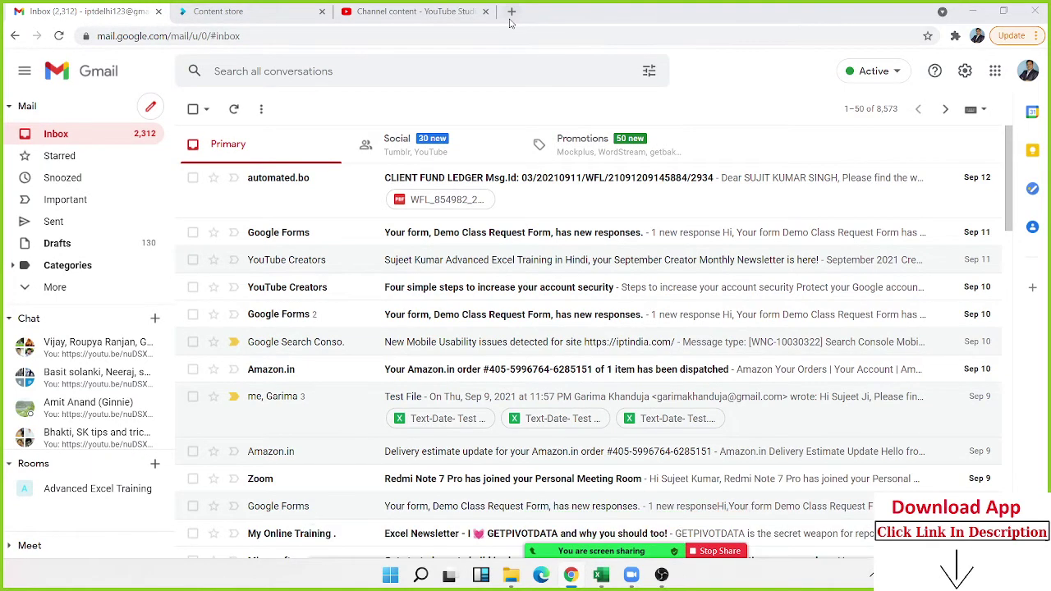
- Go to iptindia.com in a new tab and open its Live Class course listing
left_click(509, 23)
type("ip")
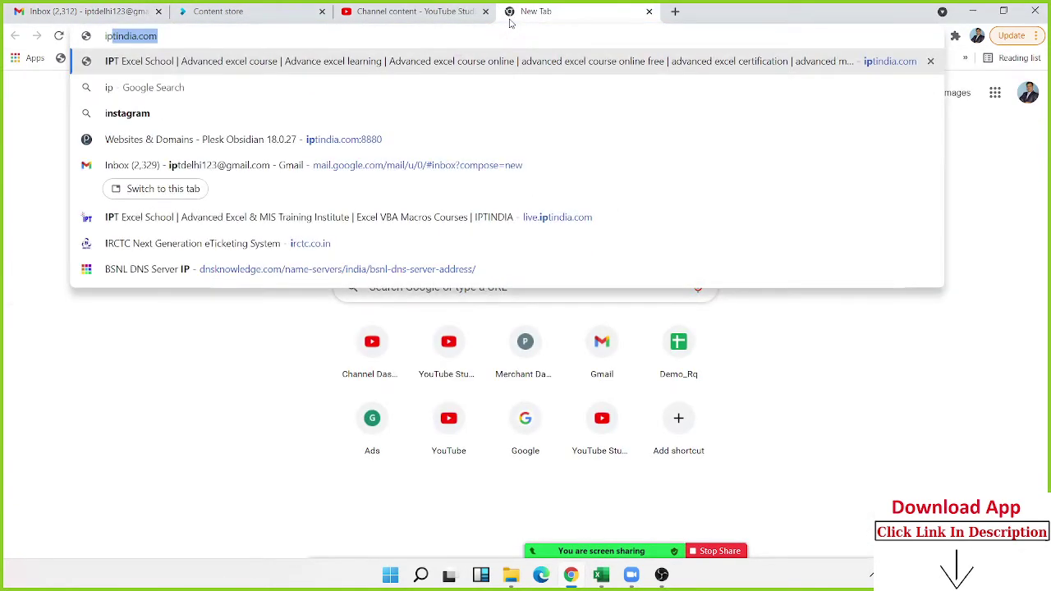
type("t")
key("Return")
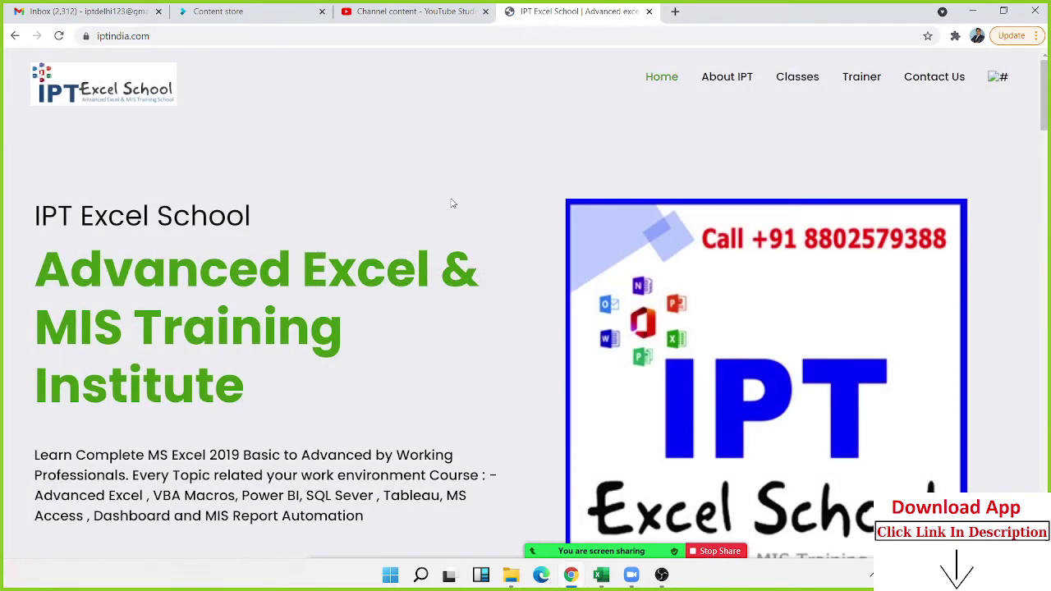
scroll(450, 205, "down", 1)
scroll(449, 206, "up", 1)
scroll(413, 176, "down", 2)
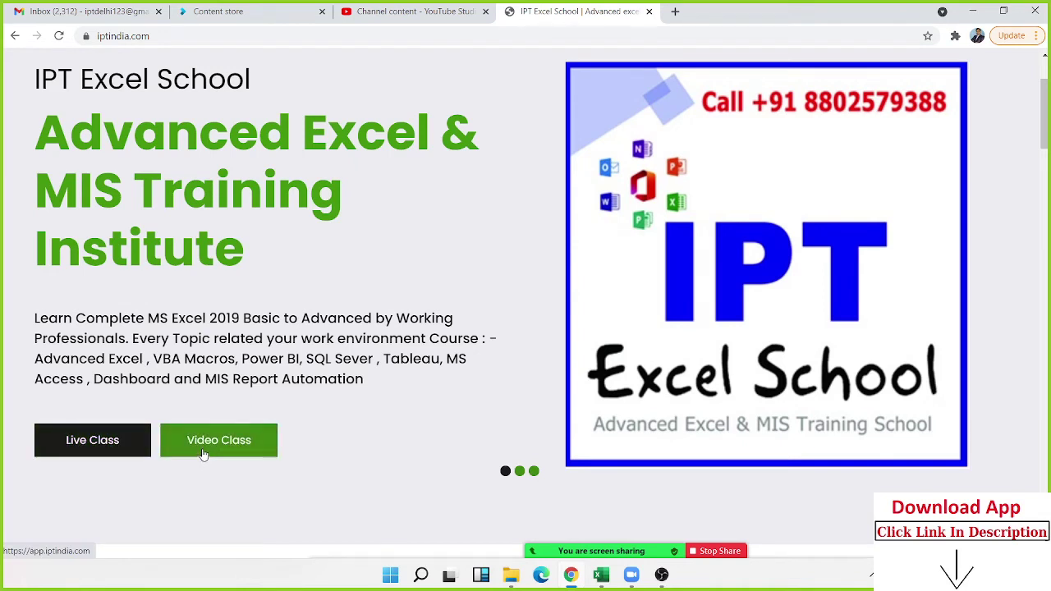
left_click(118, 456)
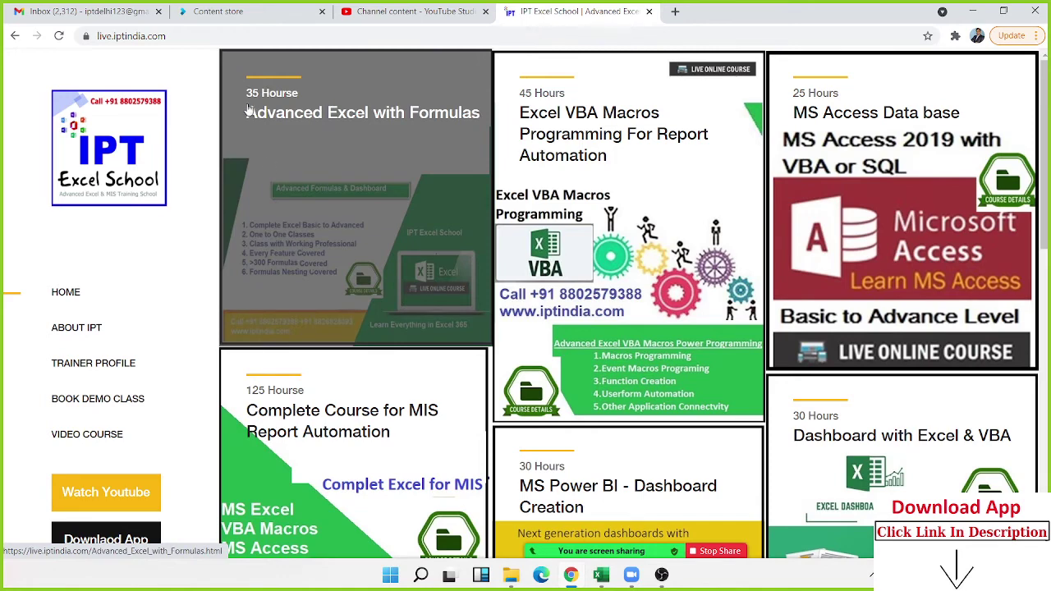
left_click(305, 159)
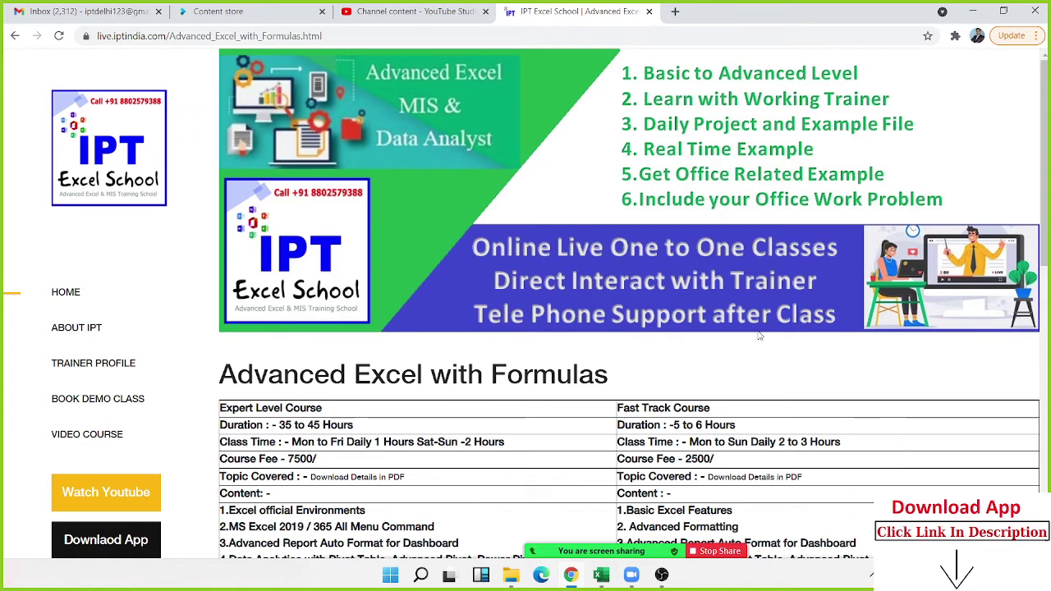
scroll(739, 339, "down", 1)
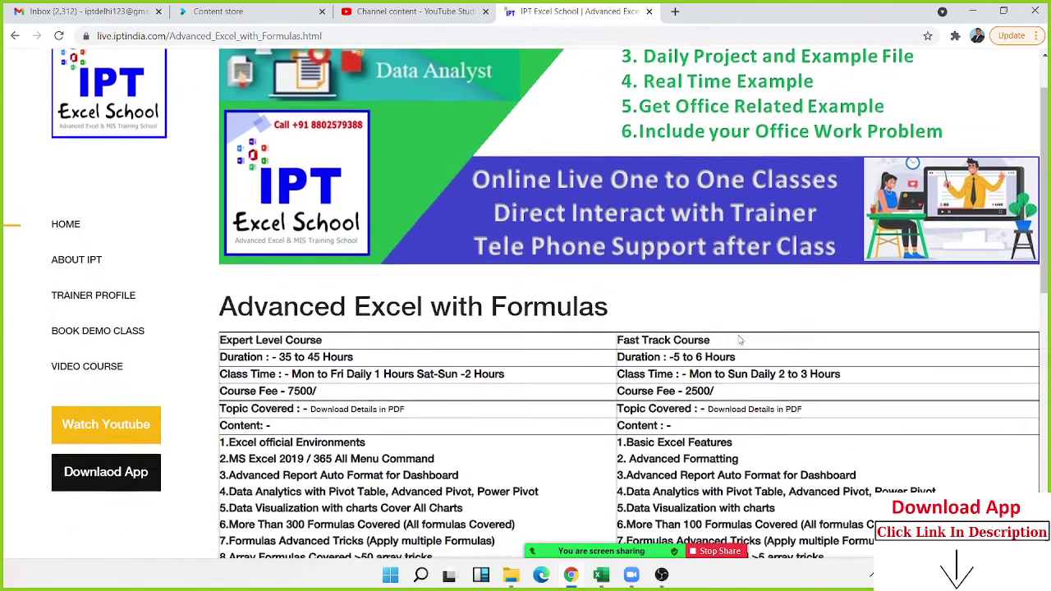
scroll(279, 337, "down", 2)
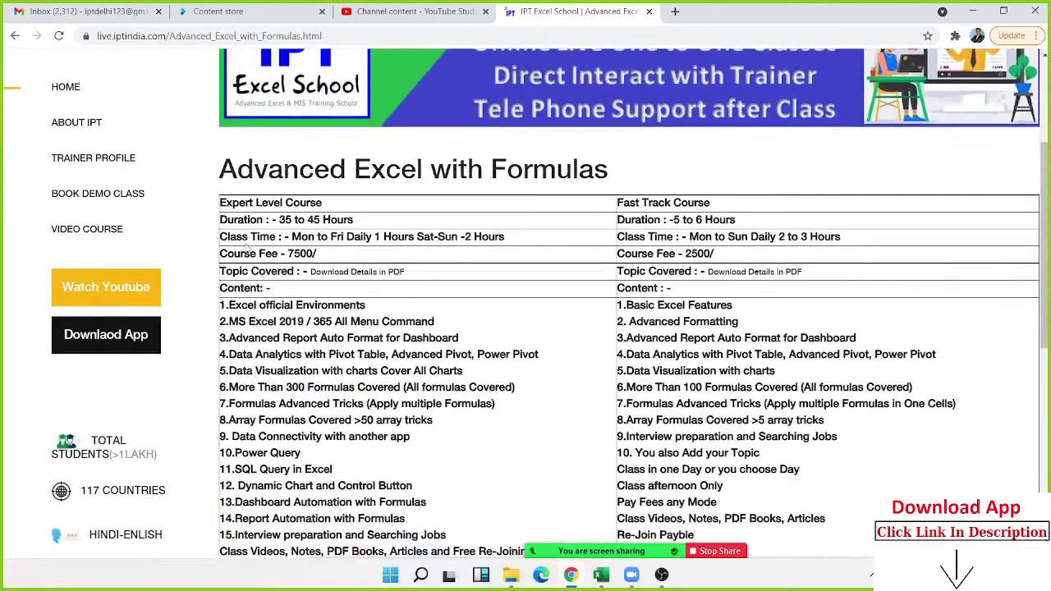
left_click_drag(220, 203, 325, 203)
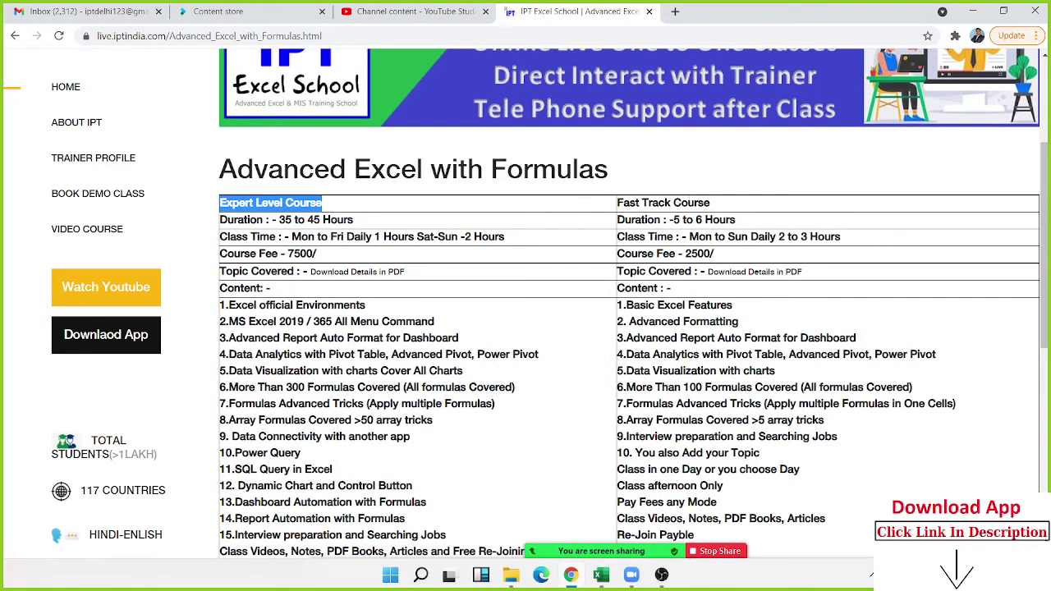
triple_click(692, 203)
left_click(292, 220)
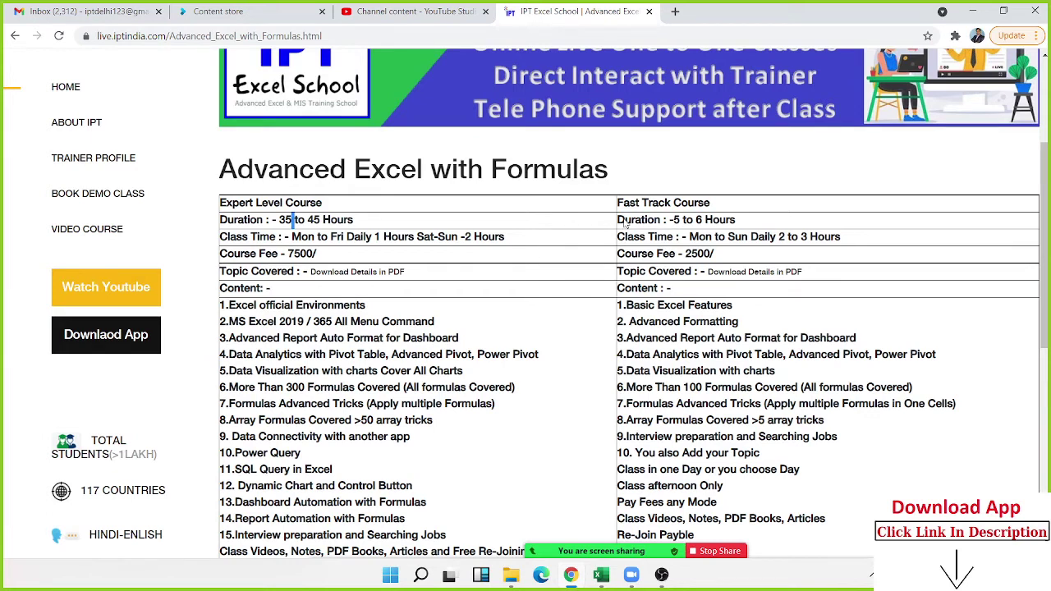
left_click_drag(705, 220, 735, 220)
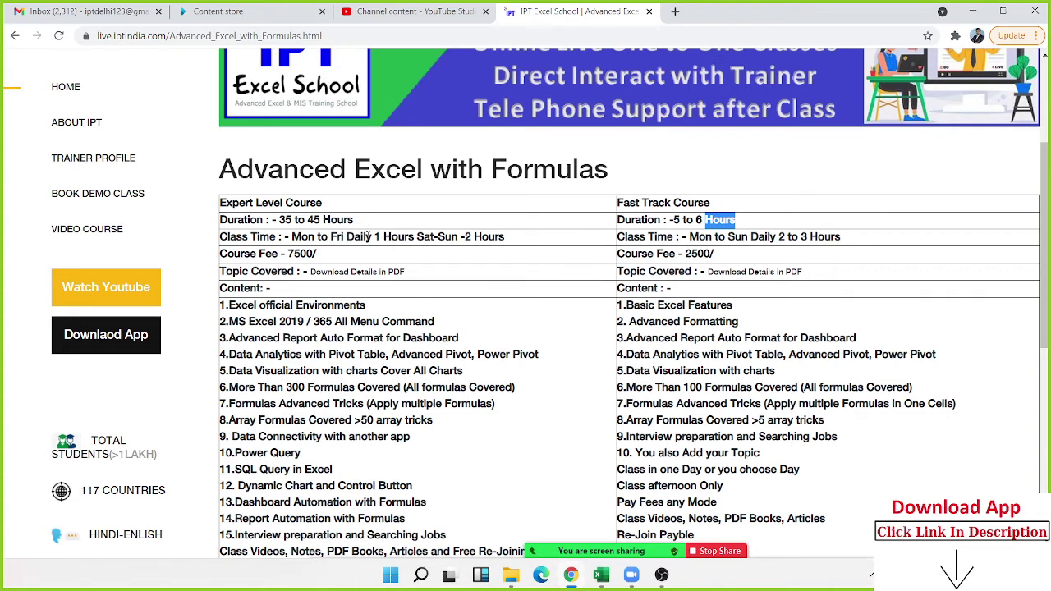
triple_click(369, 236)
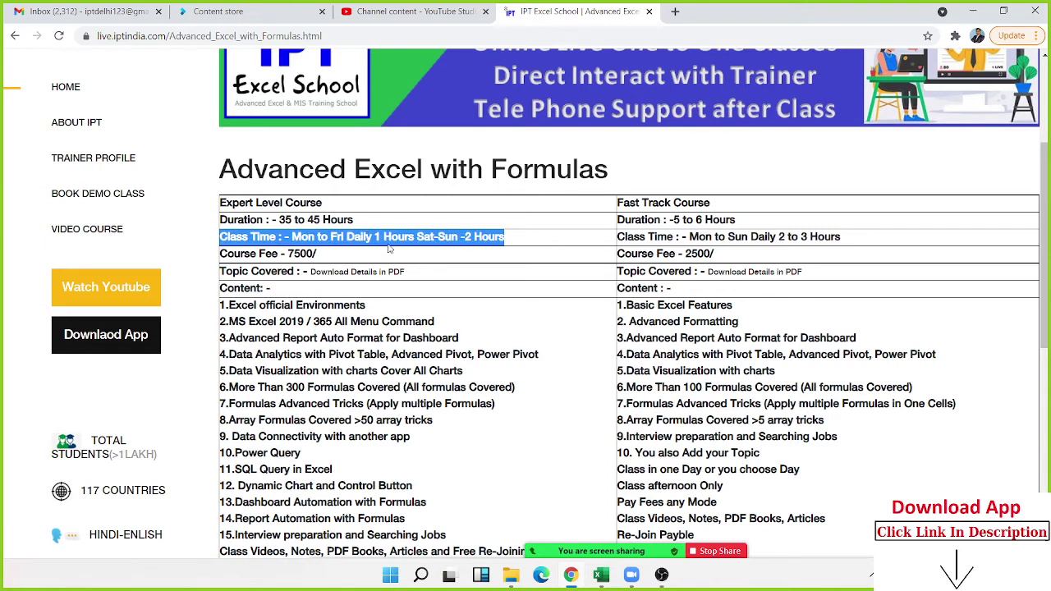
double_click(389, 237)
left_click(379, 236)
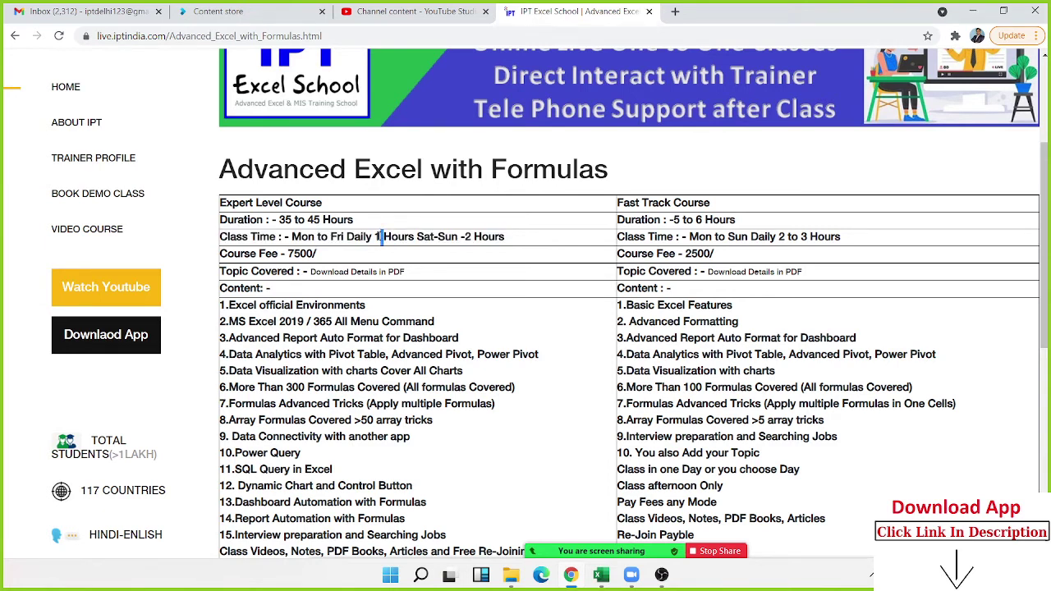
triple_click(258, 206)
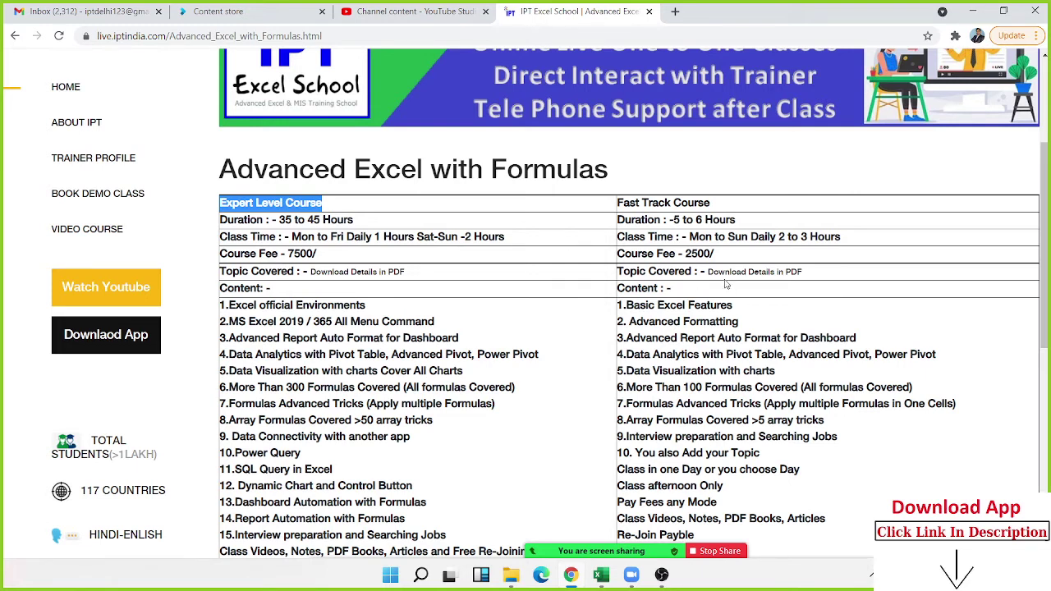
left_click(696, 231)
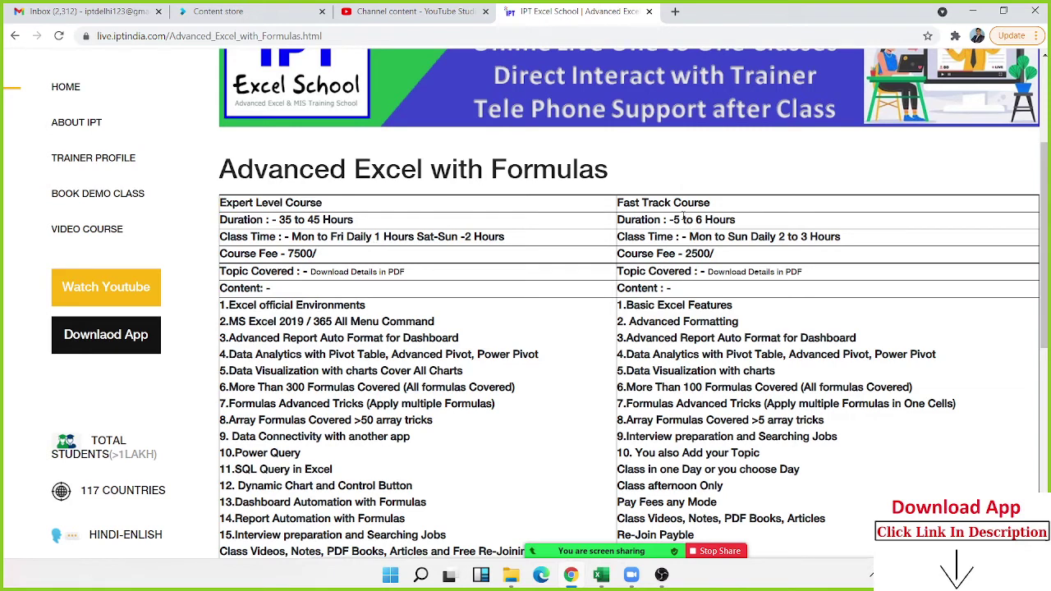
left_click_drag(683, 215, 727, 237)
double_click(313, 219)
left_click(680, 219)
scroll(367, 281, "down", 1)
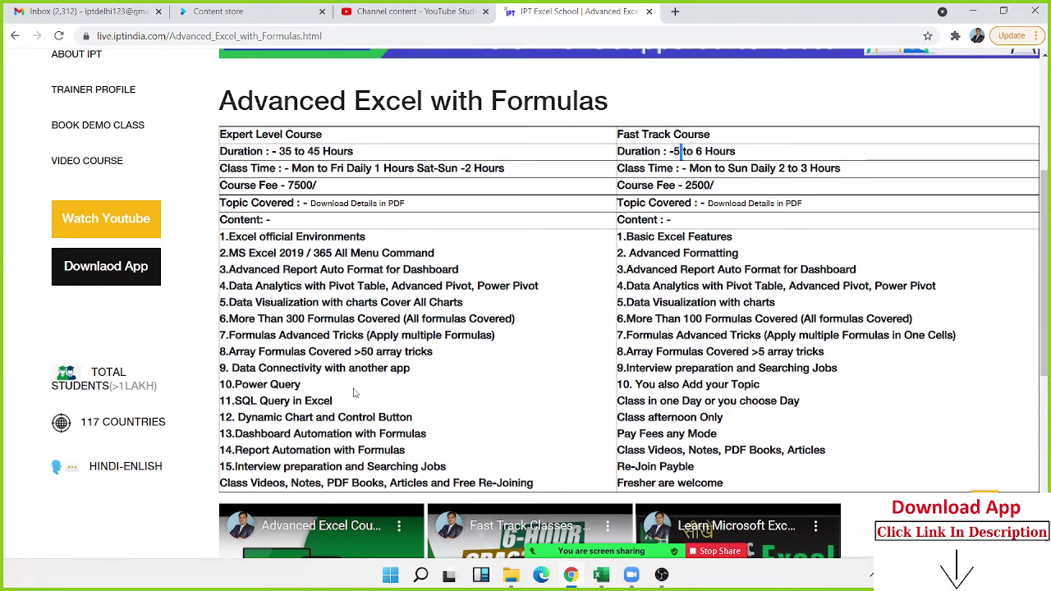
left_click(321, 210)
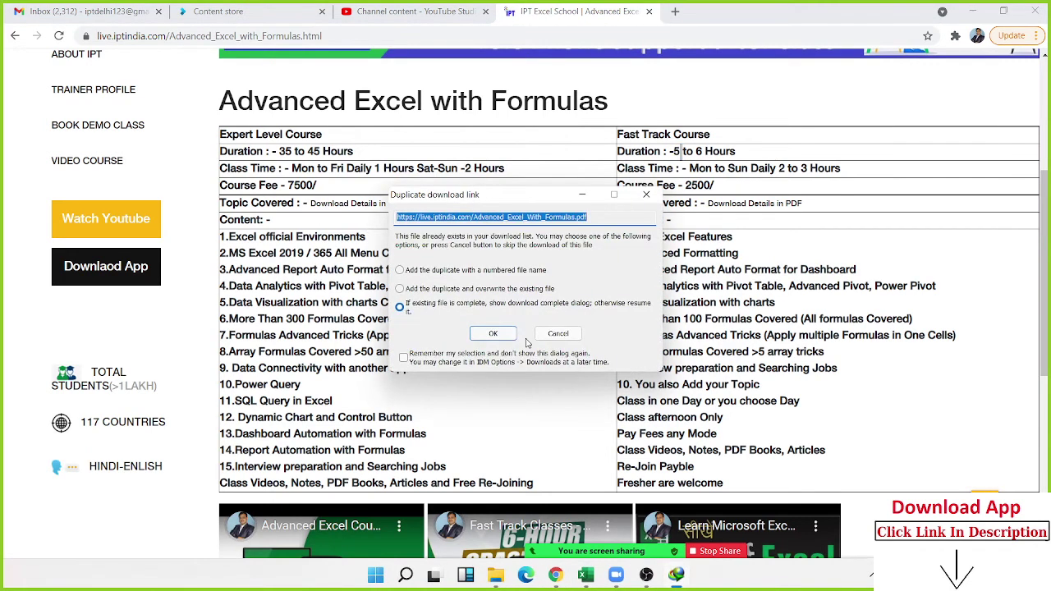
left_click(492, 334)
left_click(435, 330)
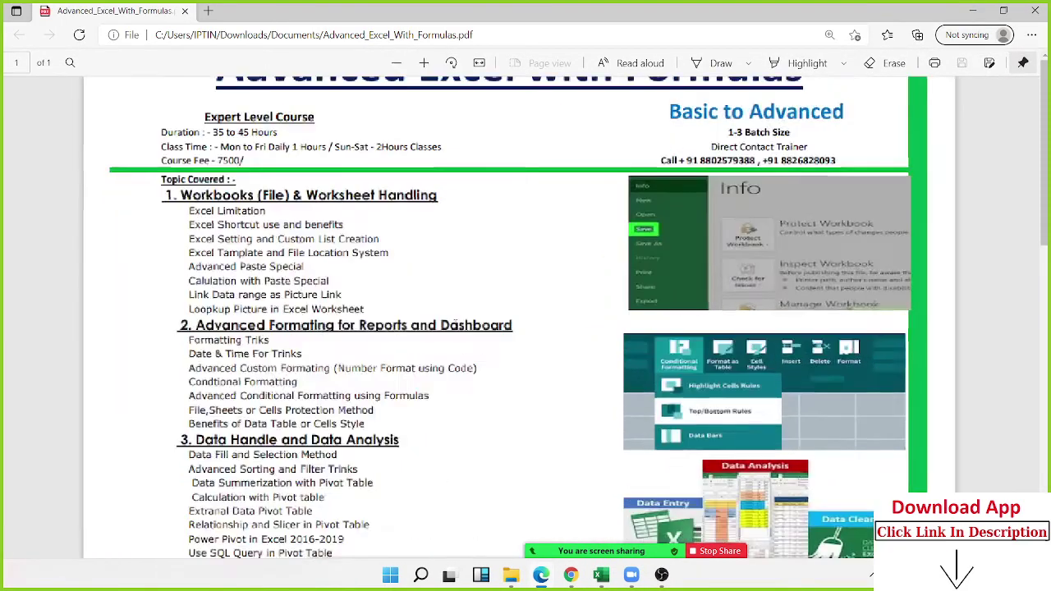
scroll(414, 302, "up", 3)
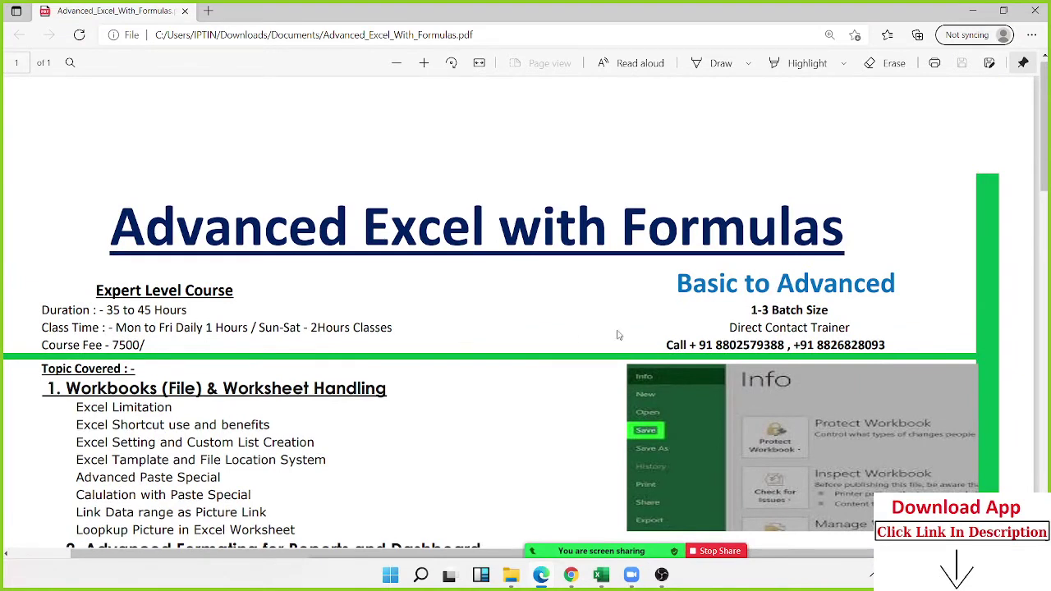
double_click(788, 309)
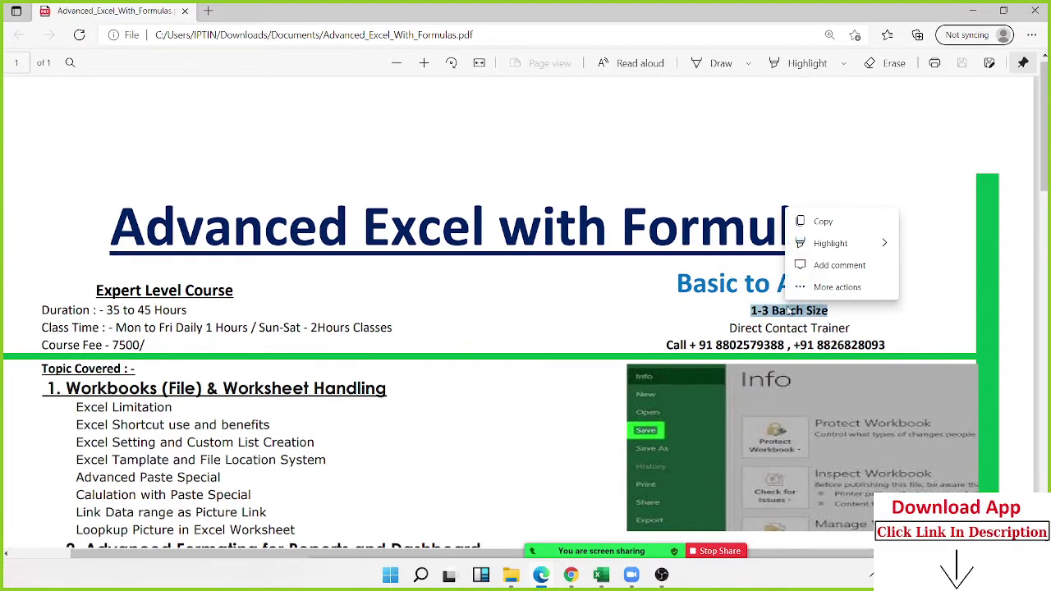
left_click(766, 330)
double_click(744, 327)
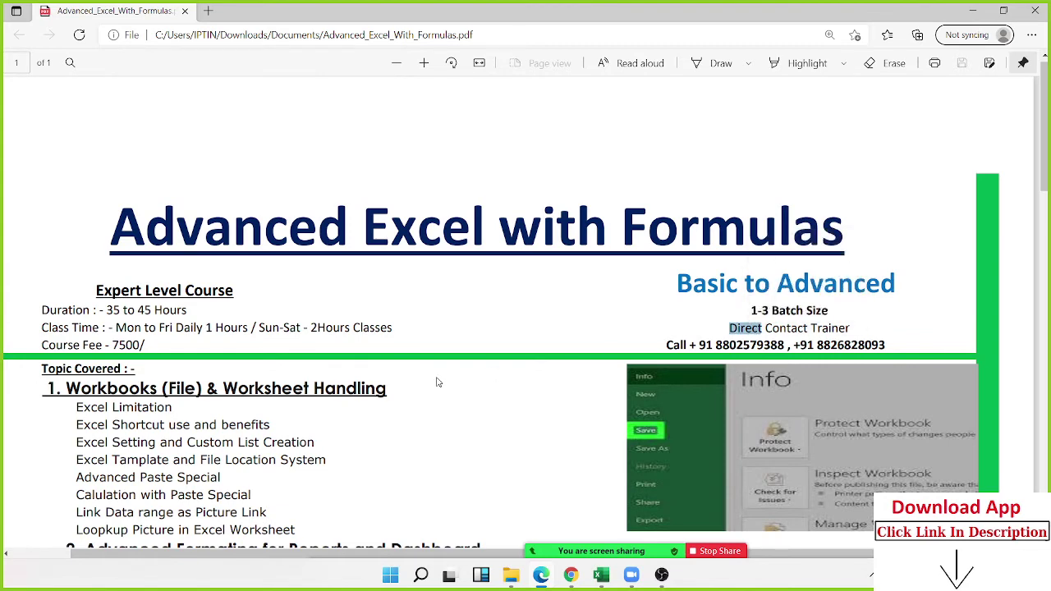
scroll(438, 381, "down", 3)
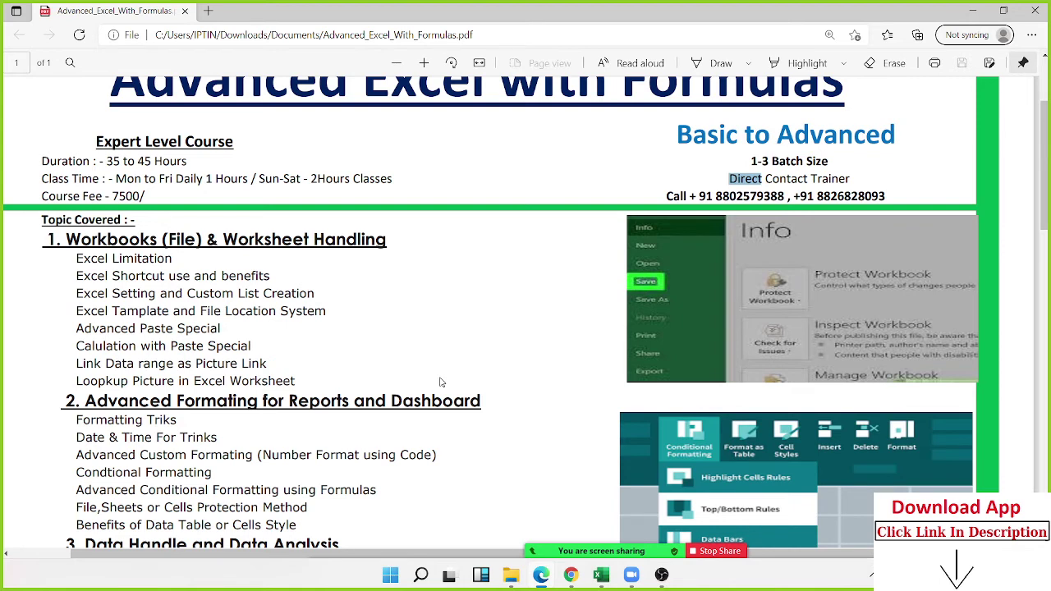
scroll(440, 382, "down", 2)
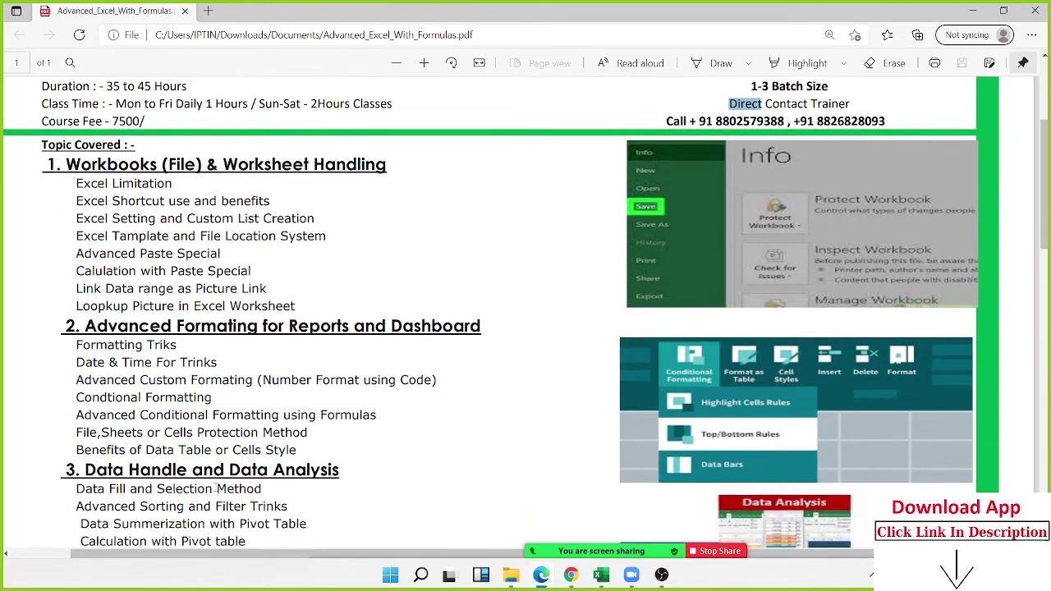
scroll(363, 473, "down", 3)
scroll(363, 473, "down", 2)
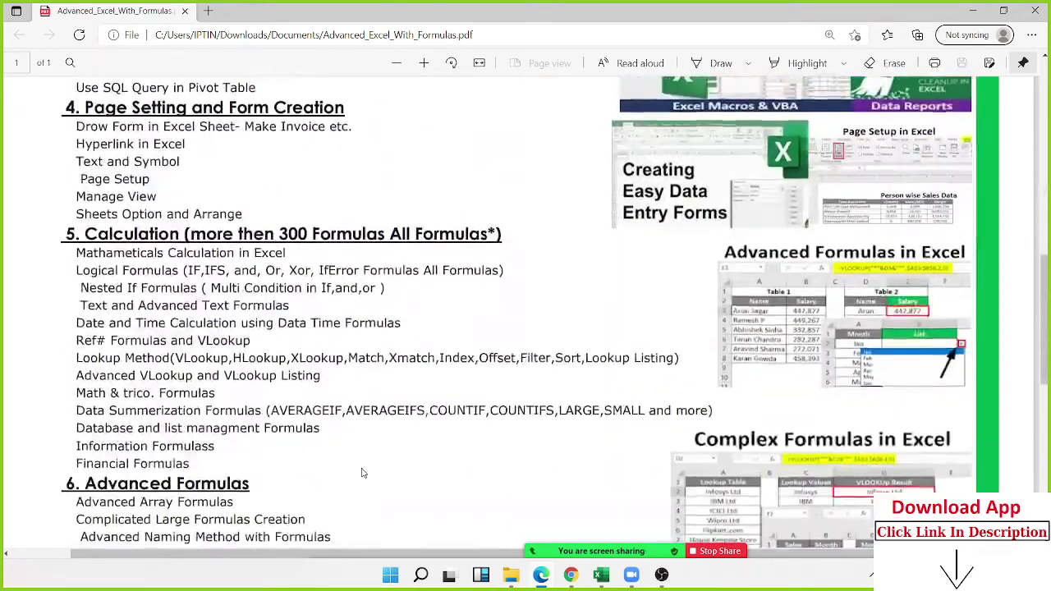
scroll(363, 473, "down", 3)
scroll(364, 472, "down", 4)
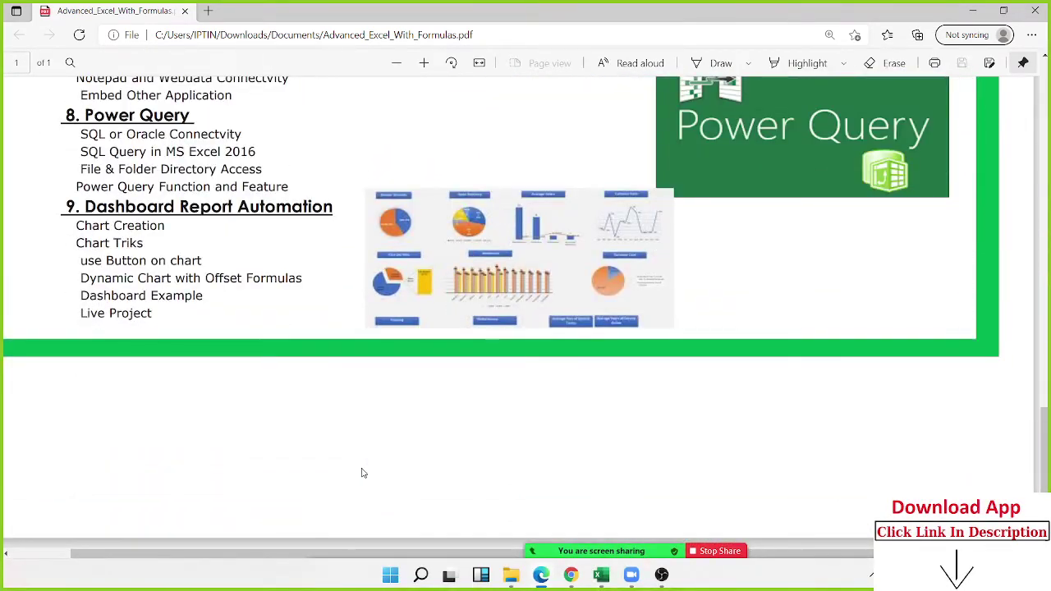
scroll(364, 473, "up", 3)
scroll(363, 472, "up", 4)
scroll(364, 473, "up", 3)
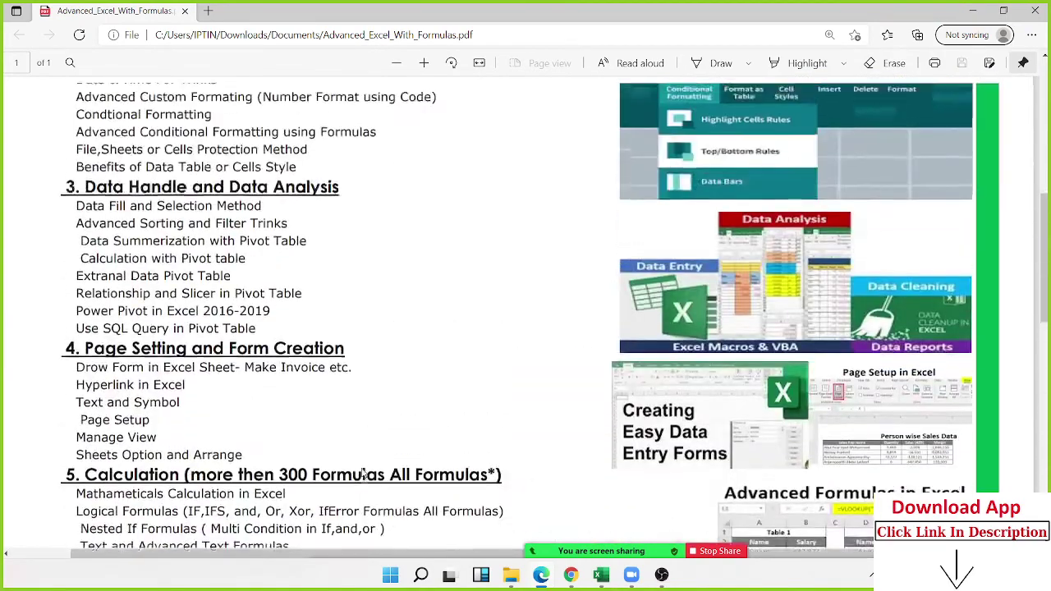
scroll(364, 473, "up", 5)
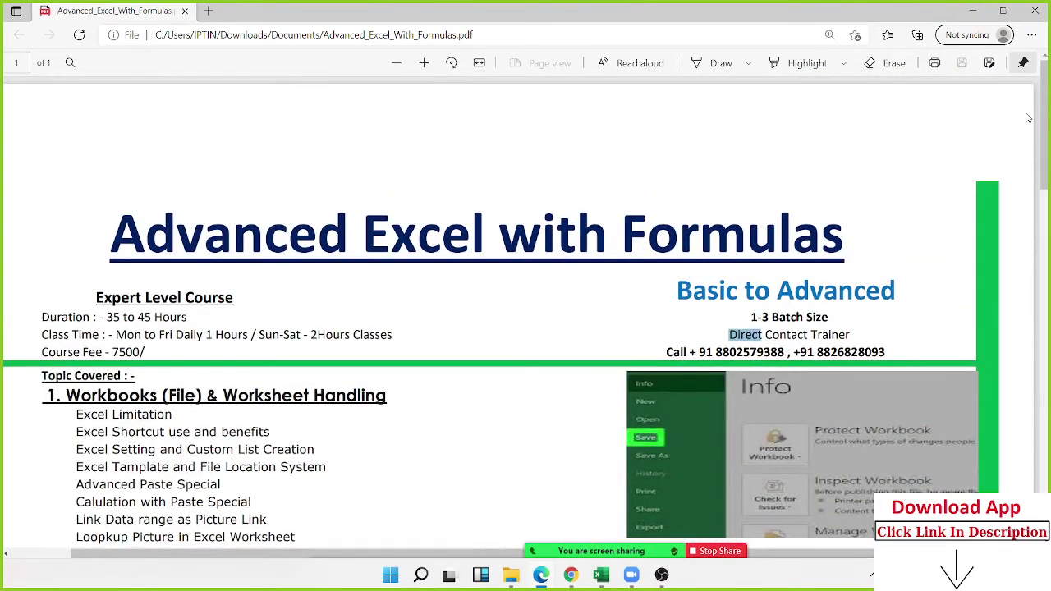
left_click(1035, 11)
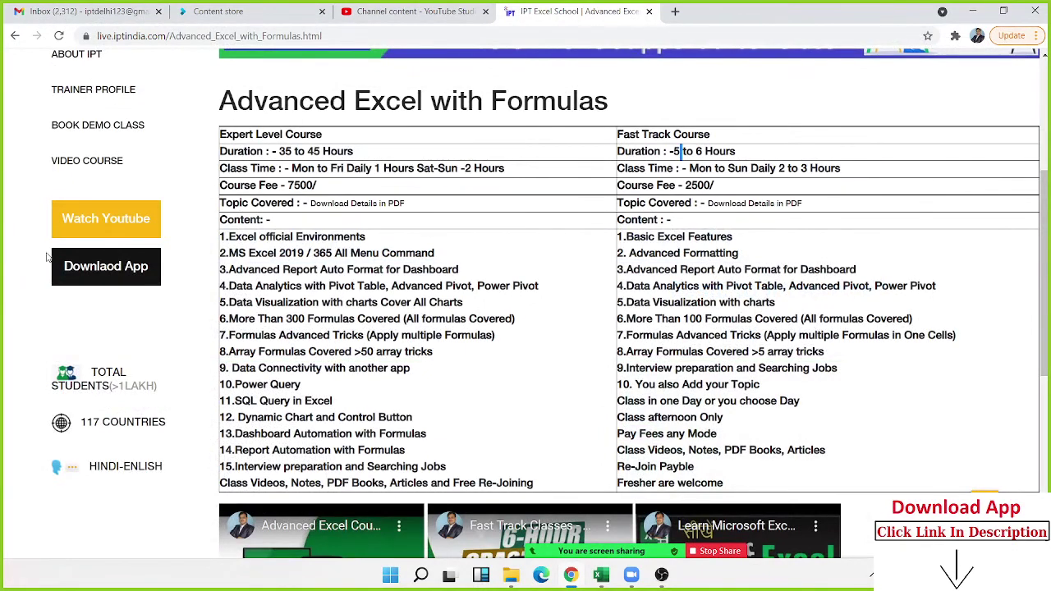
- Open the EXCEL MIS TRAINING Google Play listing in a new tab and select its title
scroll(184, 311, "up", 2)
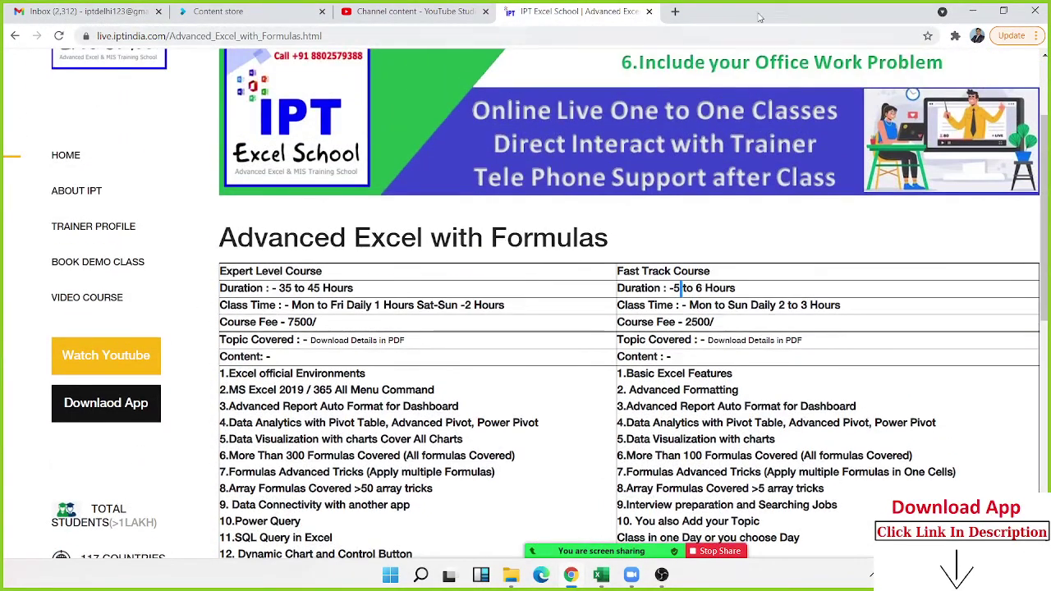
left_click(673, 13)
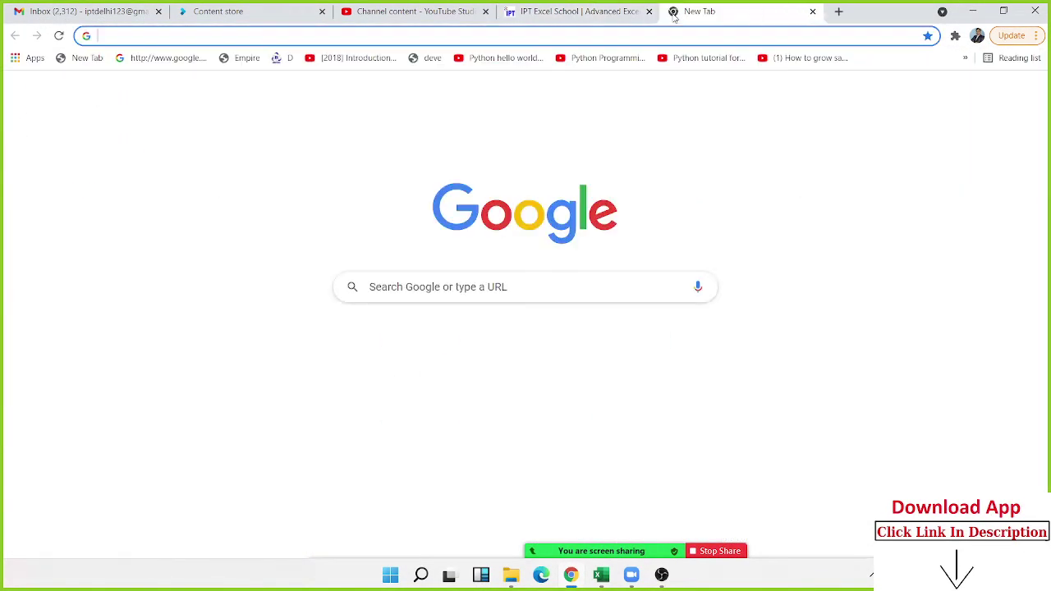
type("pl")
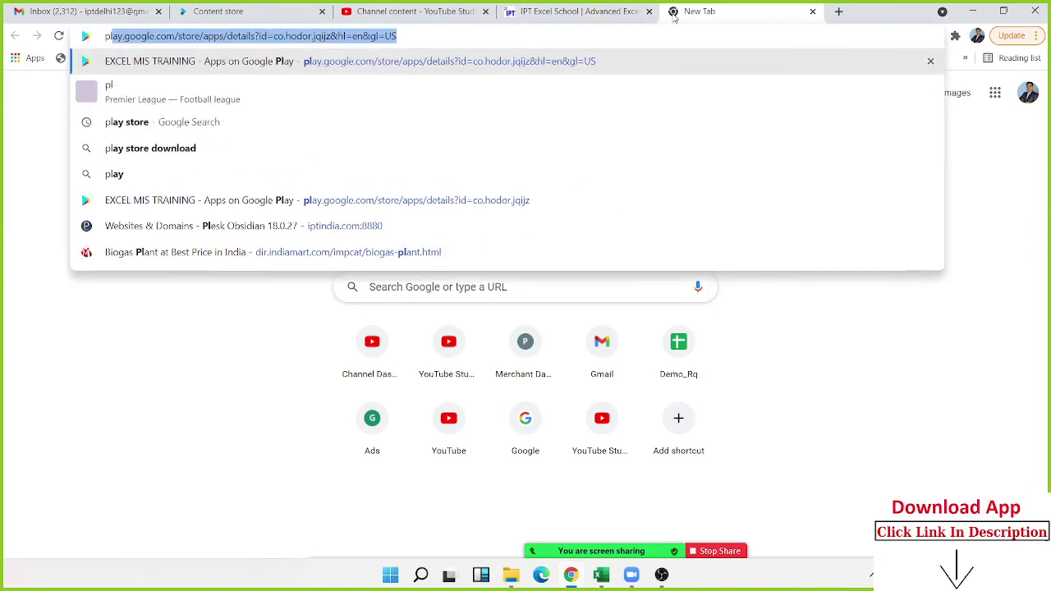
key("Return")
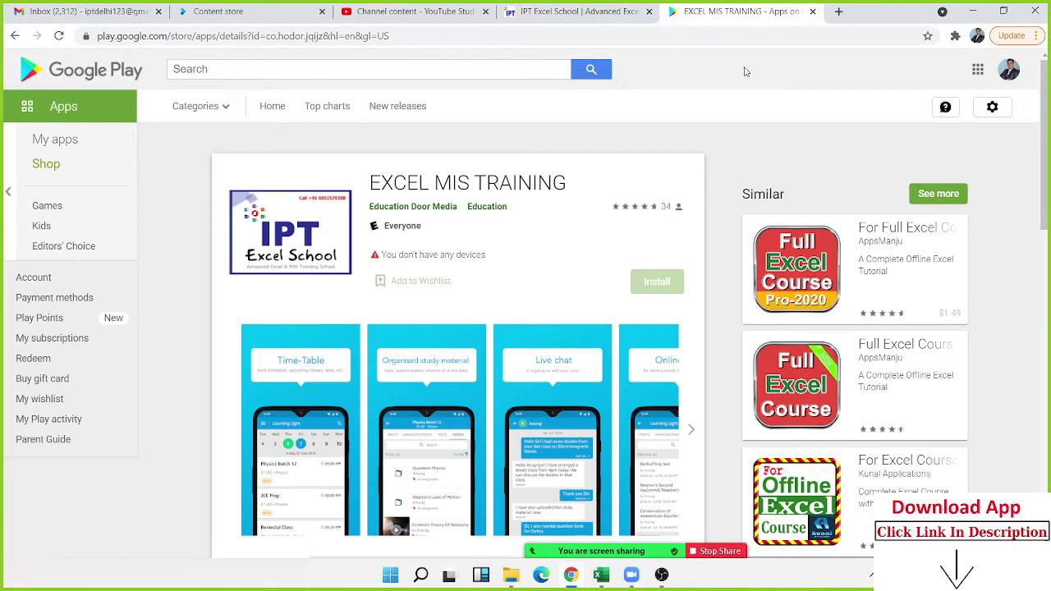
triple_click(477, 189)
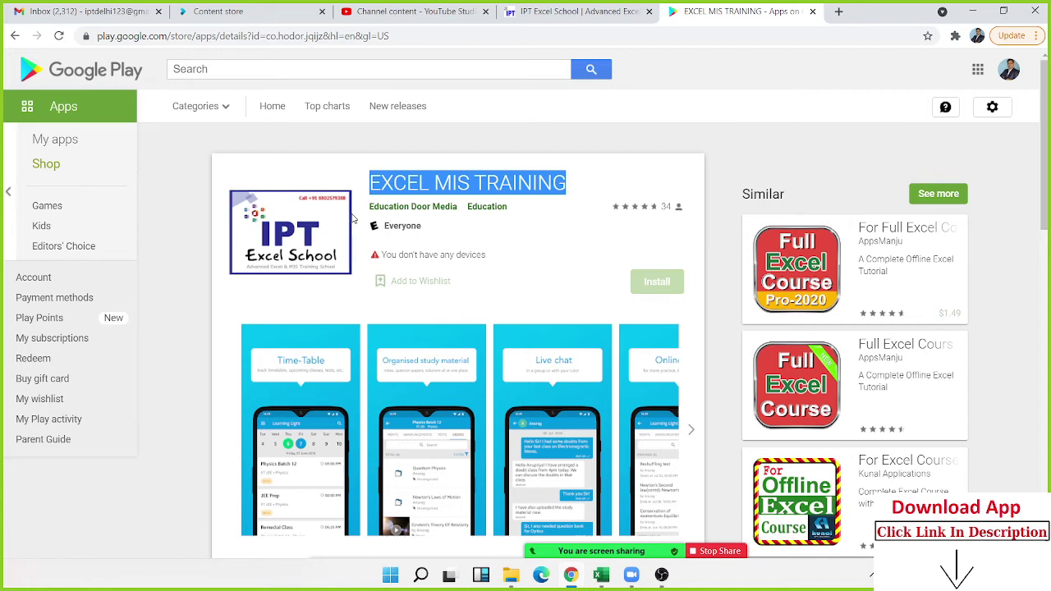
- Go from the IPT Excel School tab through Book Demo Class to Video Course, selecting the app.iptindia.com address
left_click(530, 21)
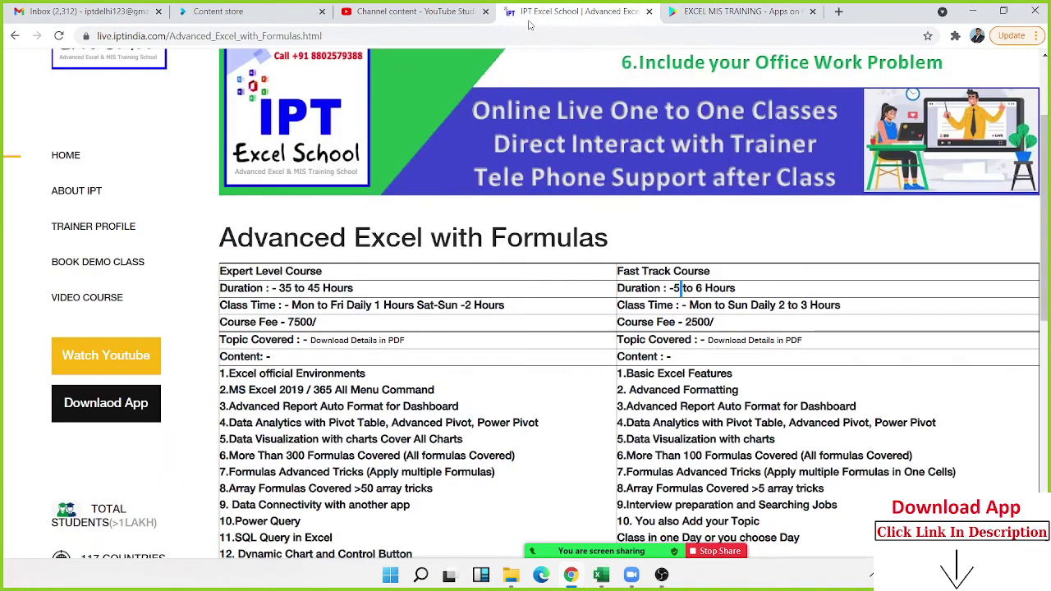
left_click(110, 265)
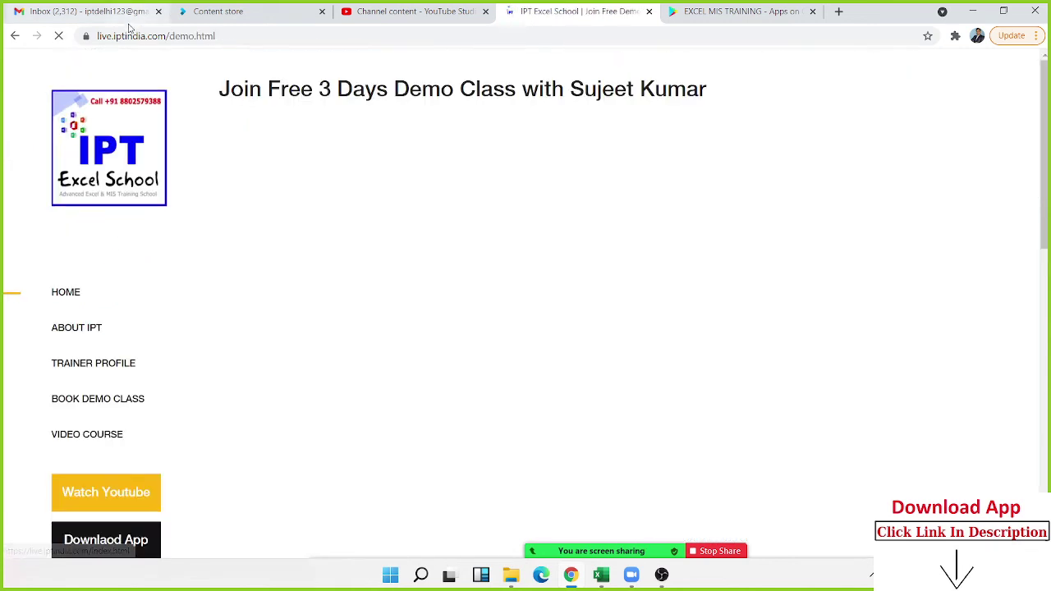
left_click(94, 435)
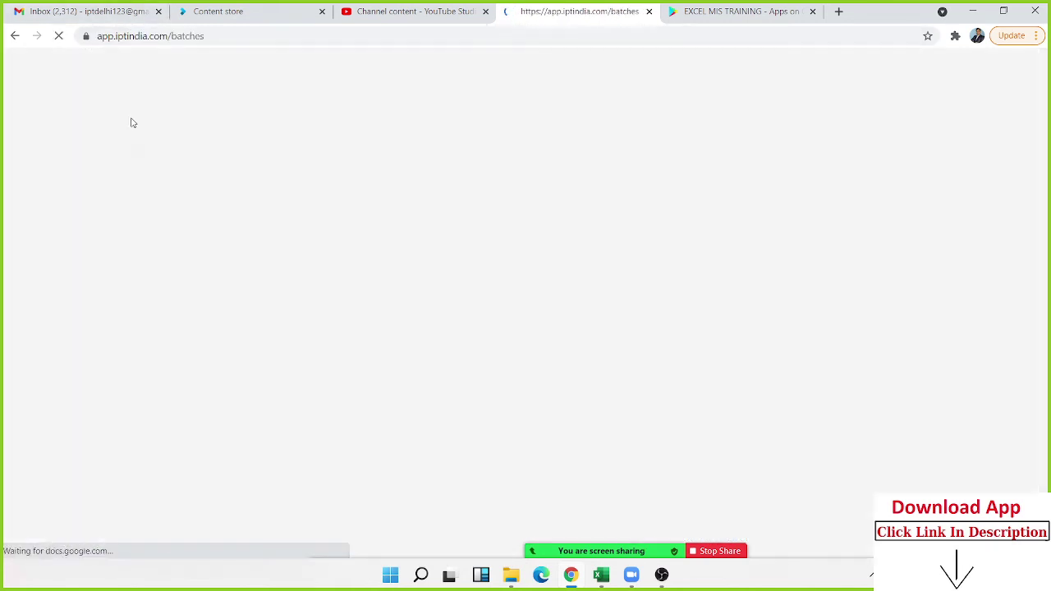
left_click(131, 36)
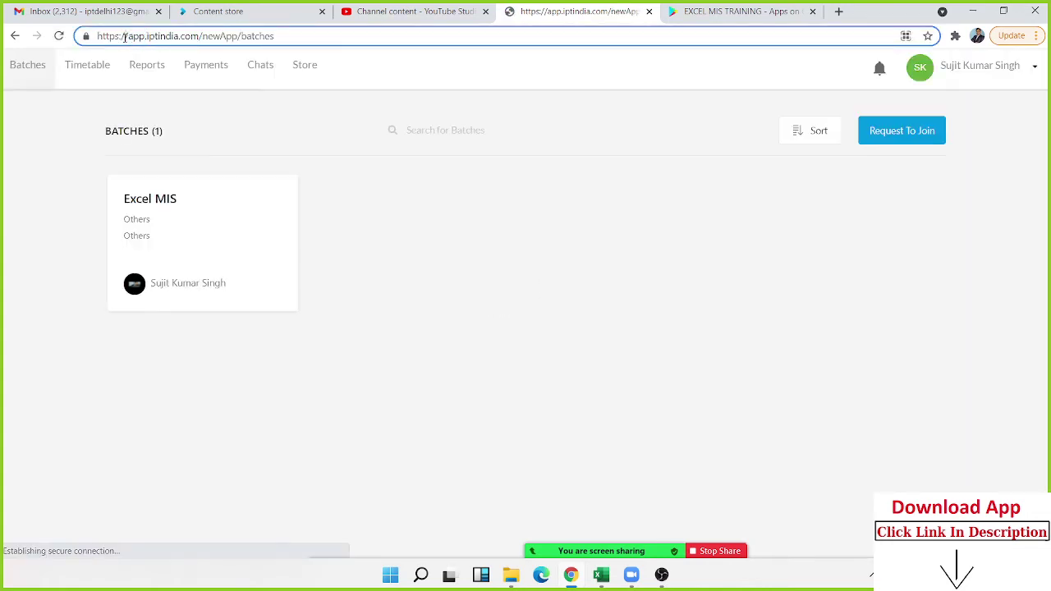
left_click_drag(132, 36, 203, 44)
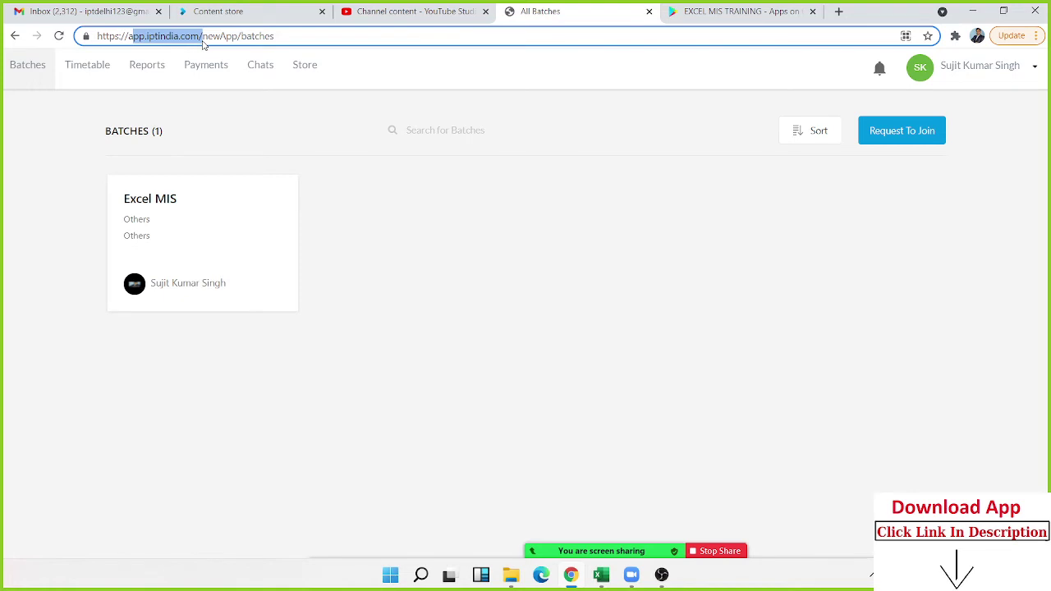
- Open the Advanced Excel with Formulas - Excel MIS course page (₹2,999, 125 videos) from the Store
left_click(315, 72)
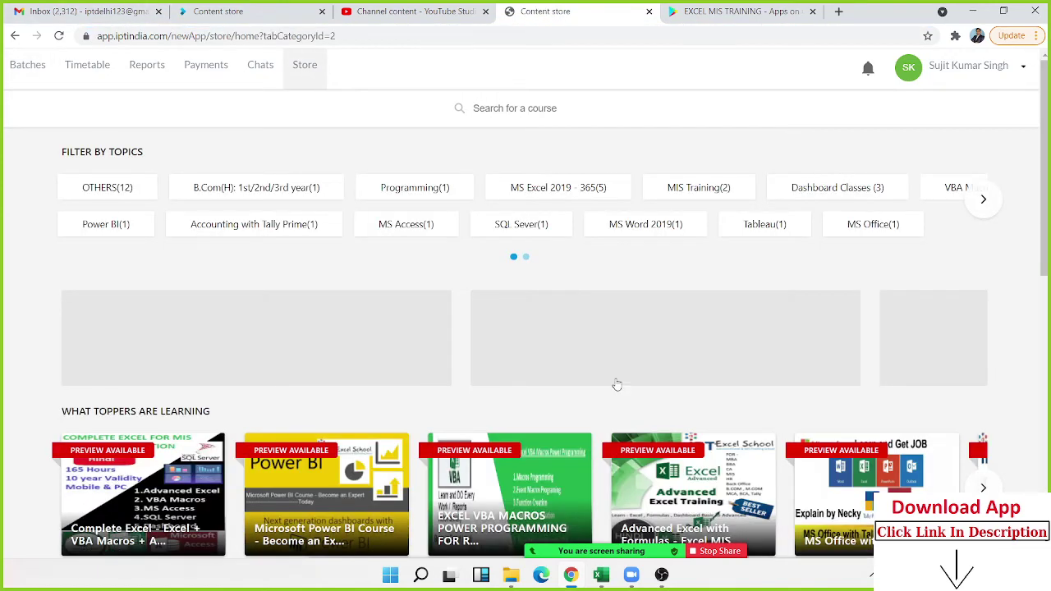
scroll(618, 383, "down", 1)
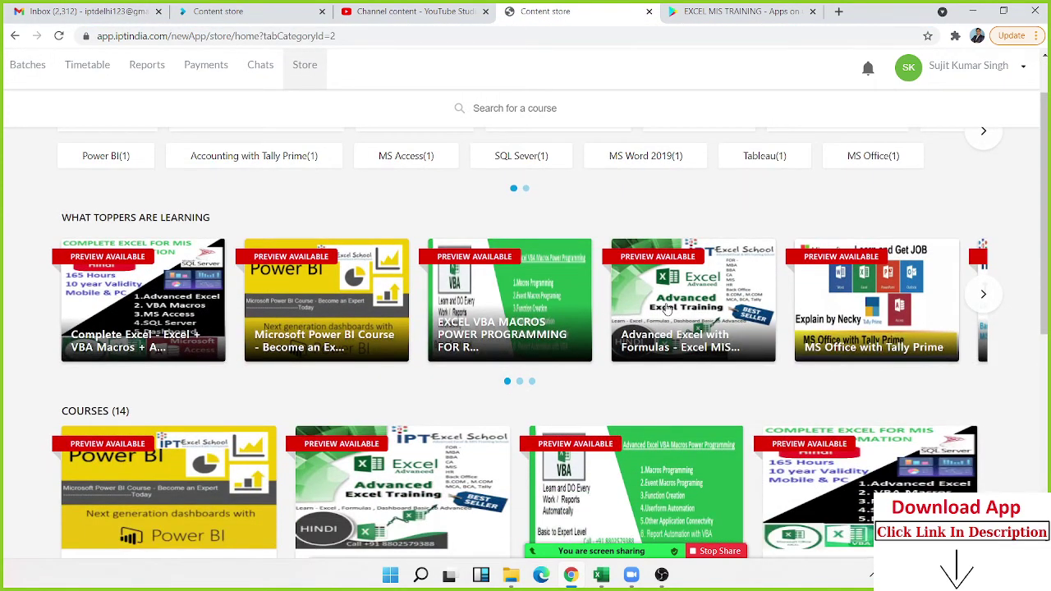
left_click(667, 309)
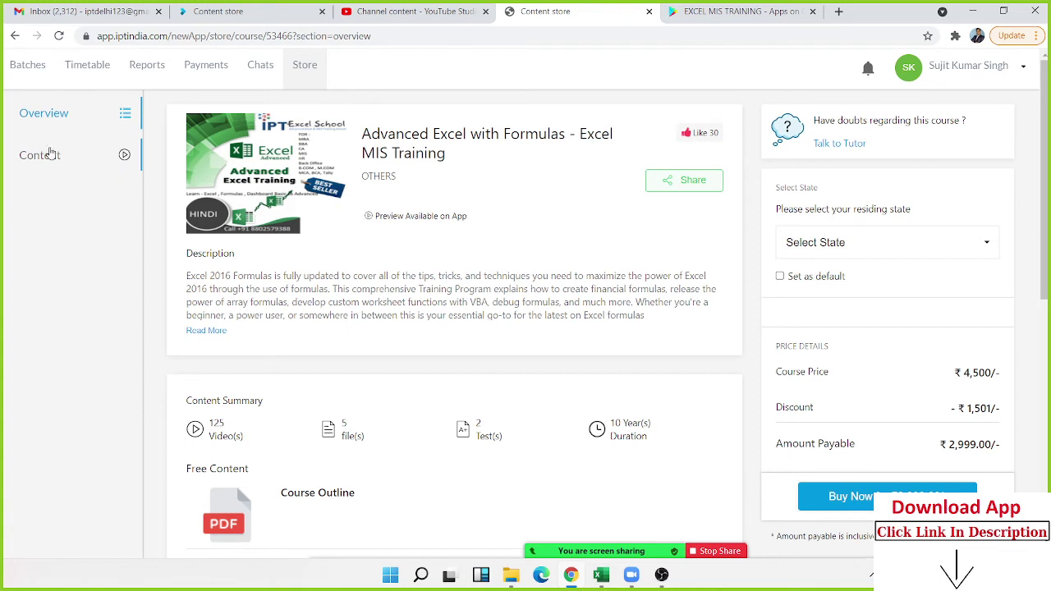
- Check the course's Content and Overview pages, highlighting the 10 Year(s) duration in the summary
left_click(56, 161)
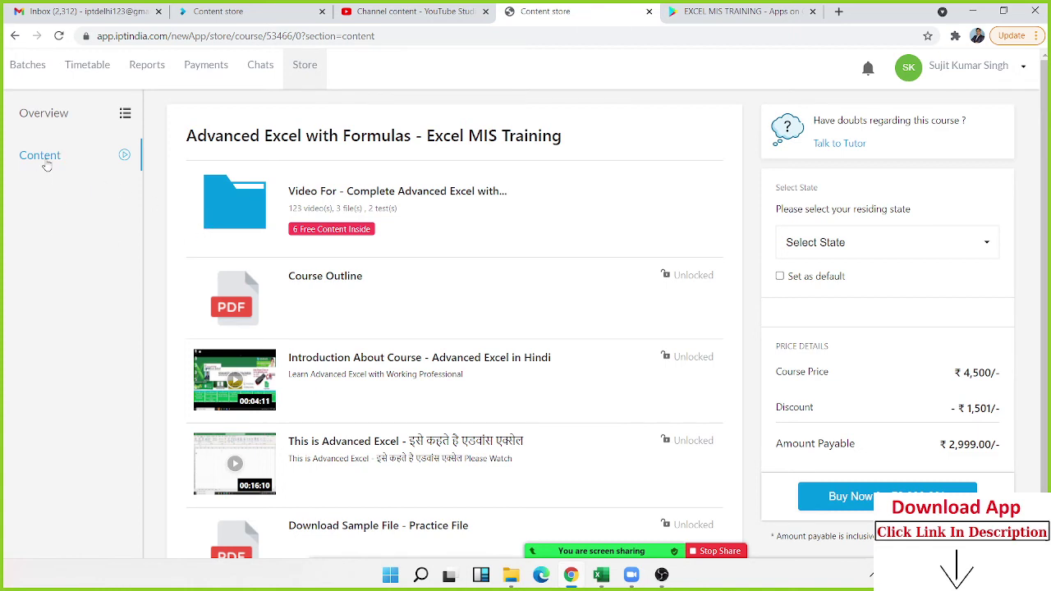
left_click(51, 115)
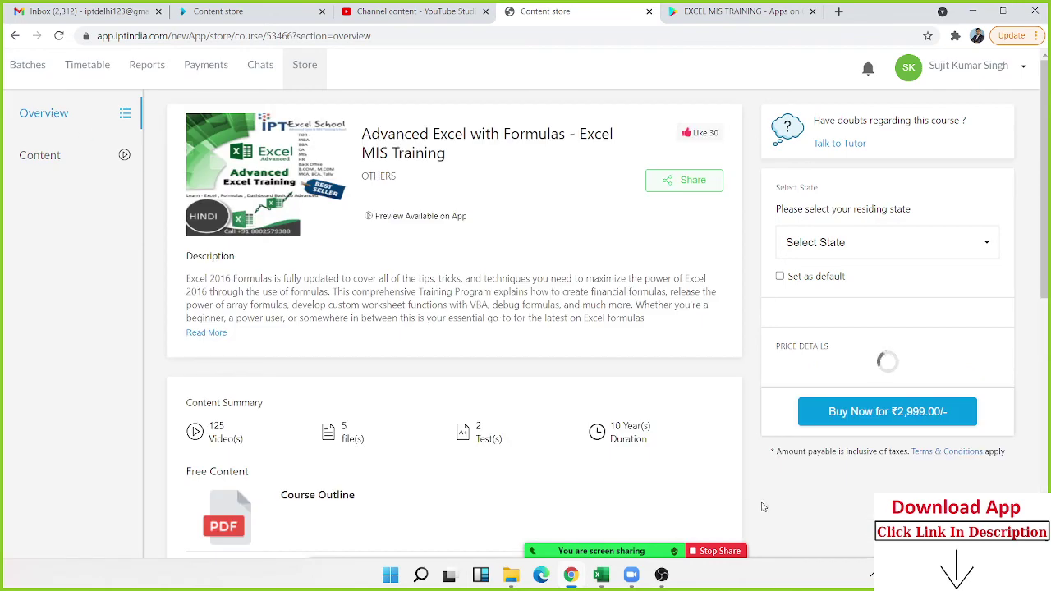
scroll(645, 380, "down", 2)
double_click(631, 289)
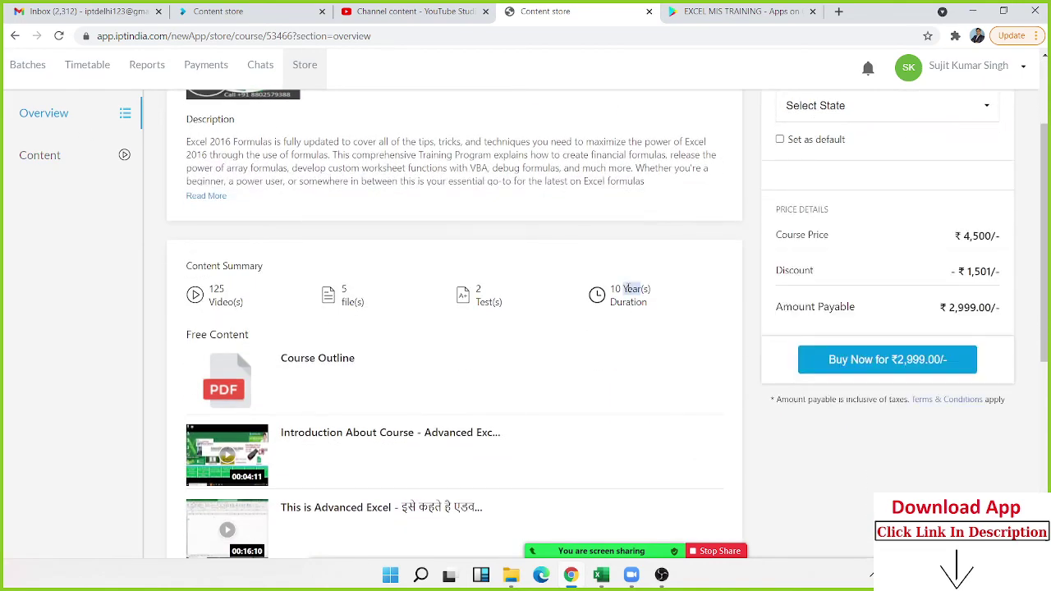
scroll(628, 290, "down", 1)
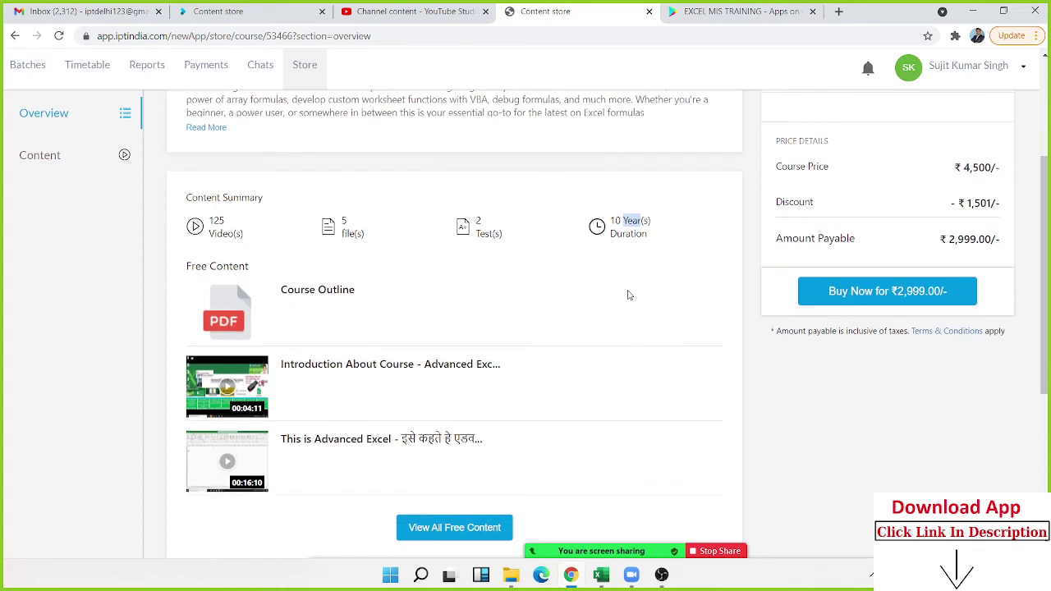
scroll(628, 290, "up", 1)
scroll(628, 290, "up", 1)
- Open the course Content and its main Video For folder, scrolling through the chapter list
left_click(85, 155)
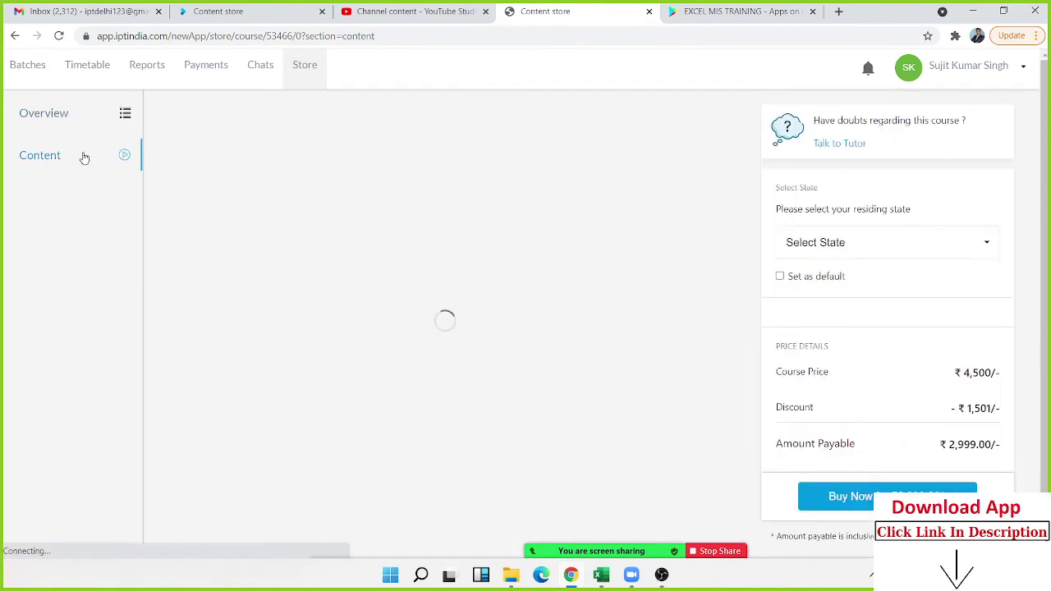
left_click(261, 211)
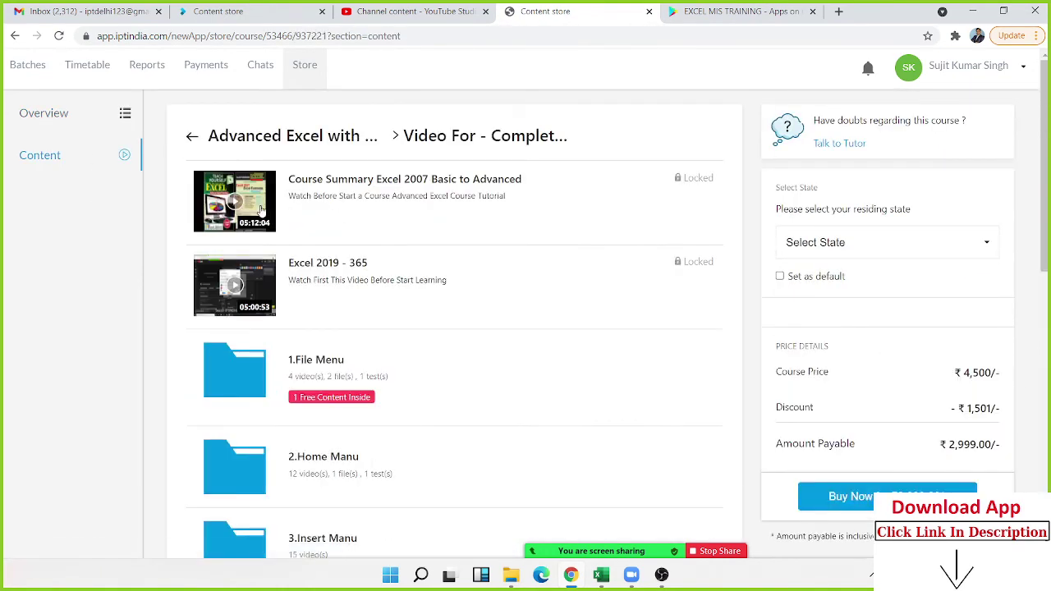
scroll(308, 353, "down", 1)
scroll(305, 335, "down", 2)
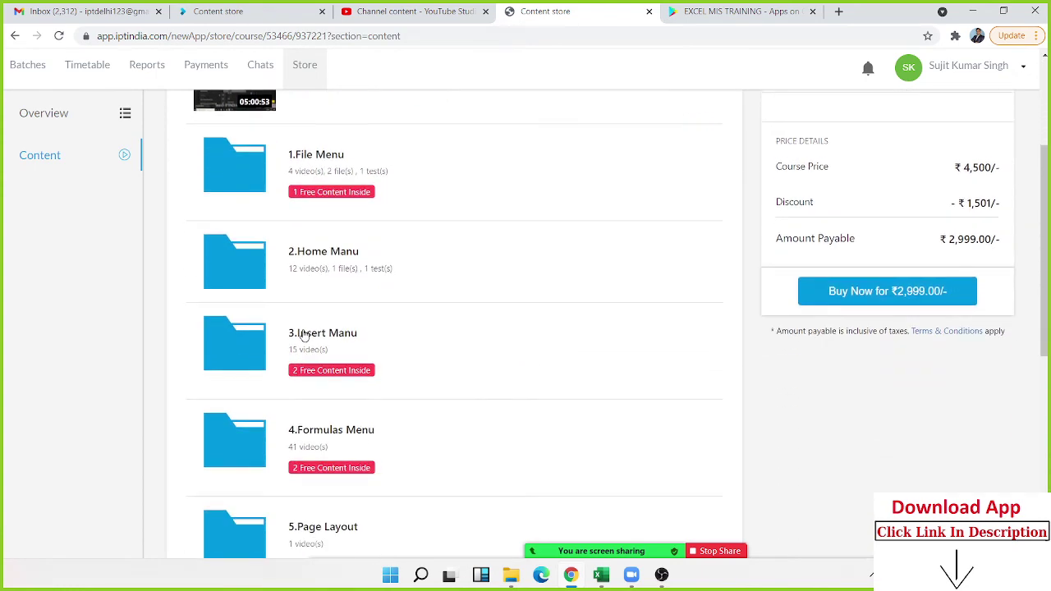
scroll(304, 336, "up", 3)
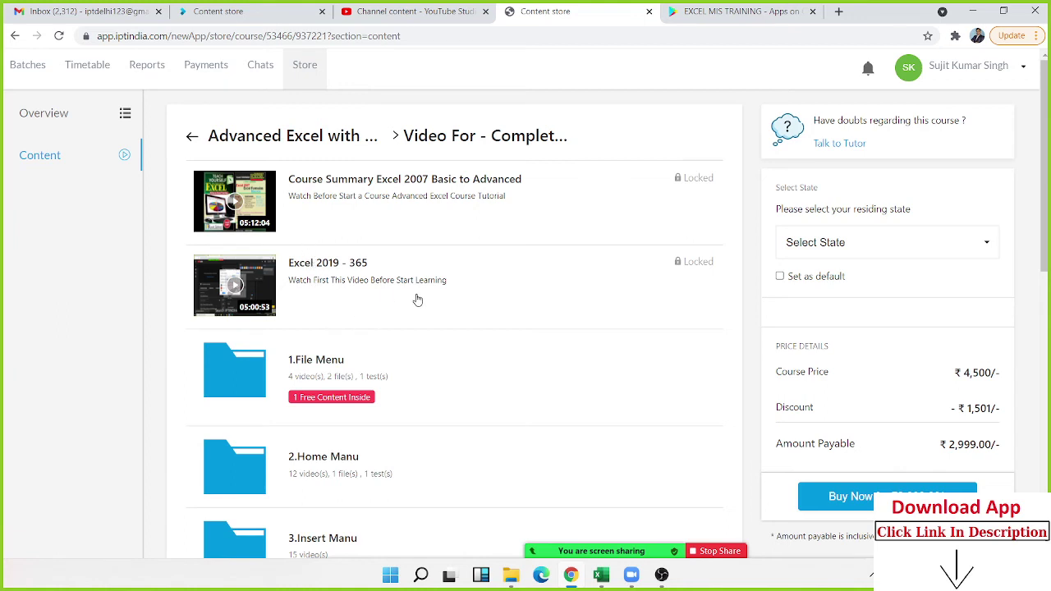
scroll(412, 292, "down", 1)
scroll(412, 293, "down", 1)
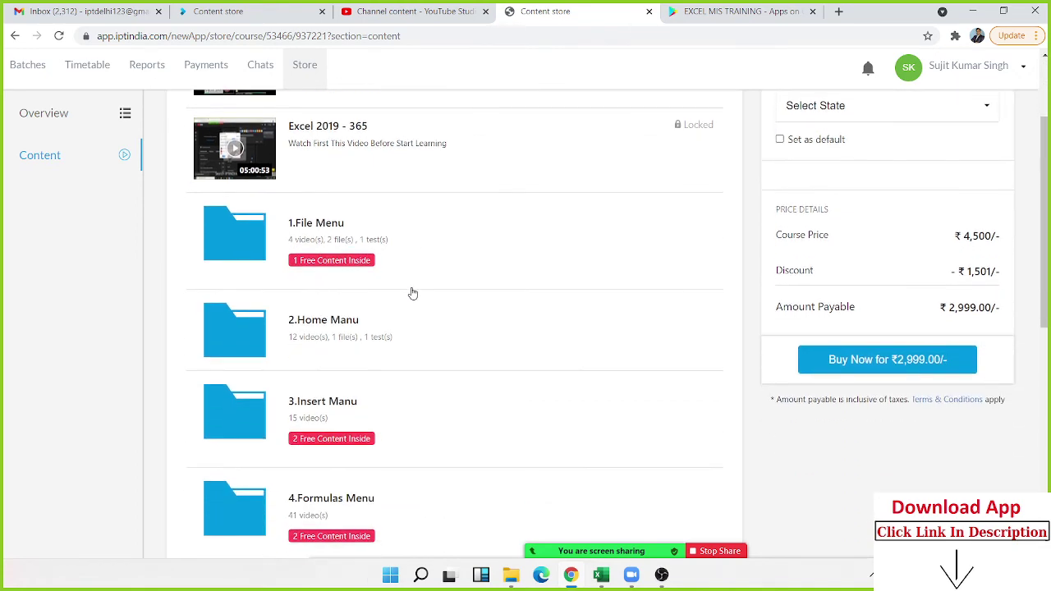
- Look inside the 1.File Menu and 2.Home Manu folders, returning to the chapter list after each
left_click(246, 251)
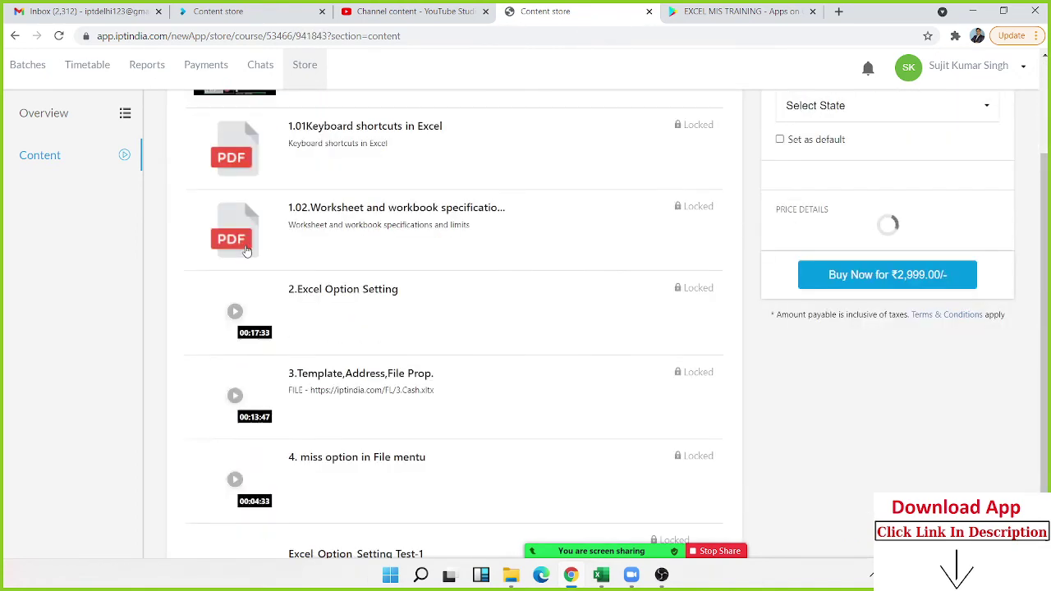
left_click(16, 36)
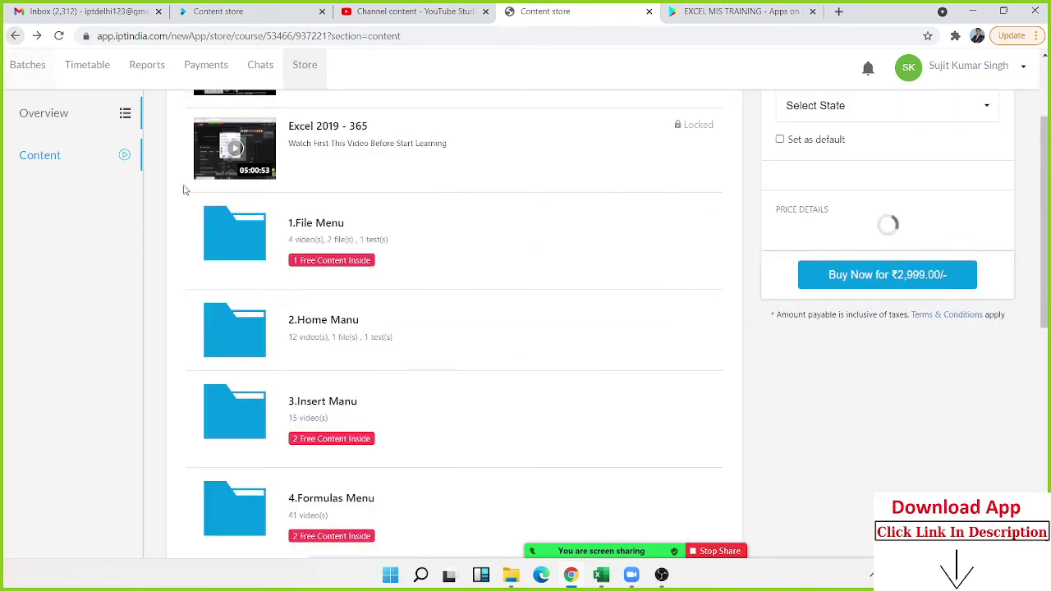
left_click(246, 328)
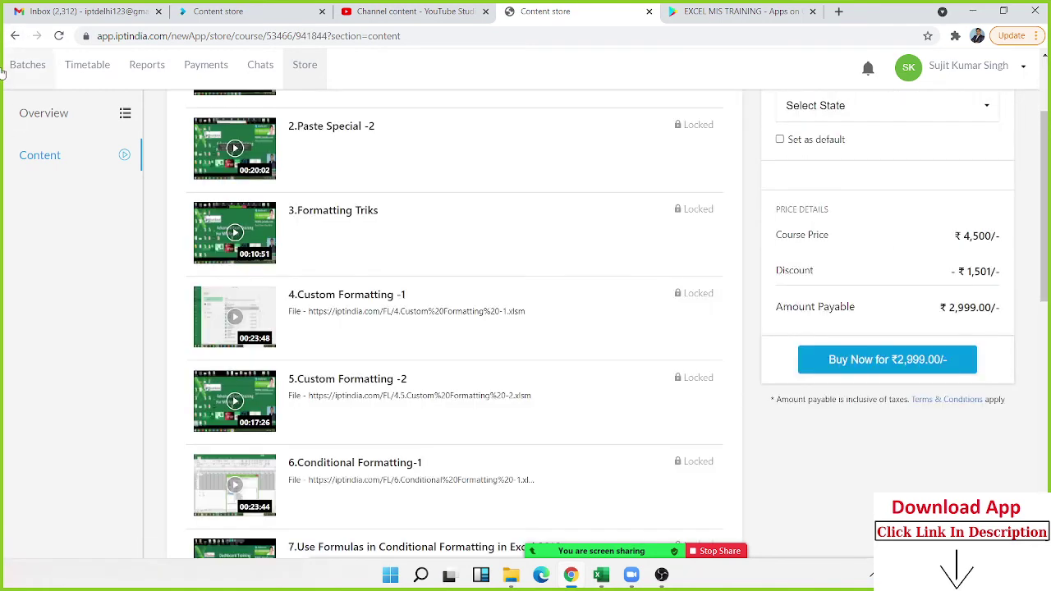
left_click(15, 36)
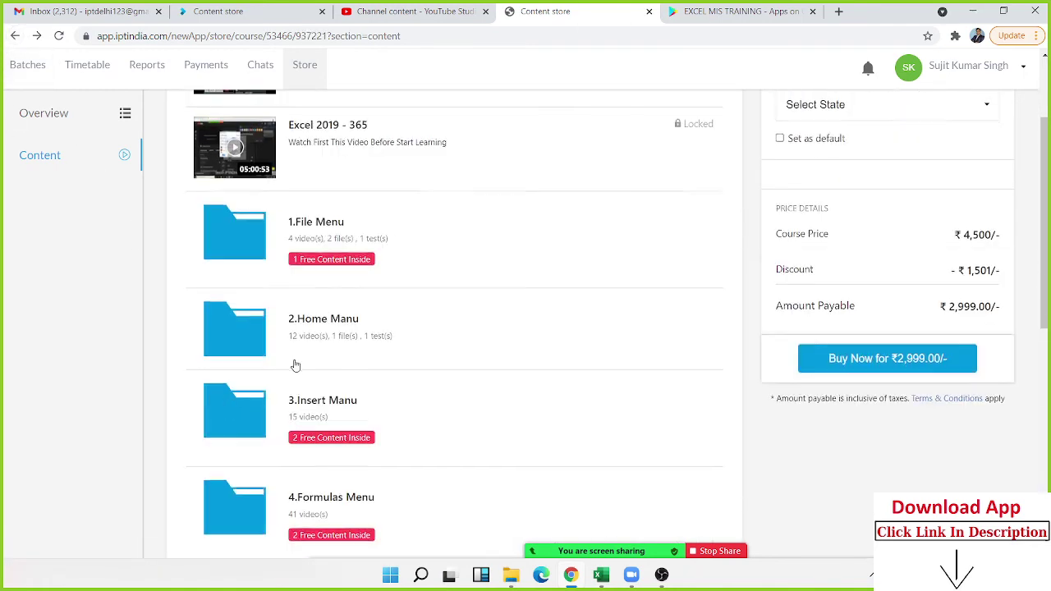
- Open 4.Formulas Menu and its 4.Lookup-Ref# subfolder, then go back to the Formulas Menu list
scroll(294, 364, "down", 2)
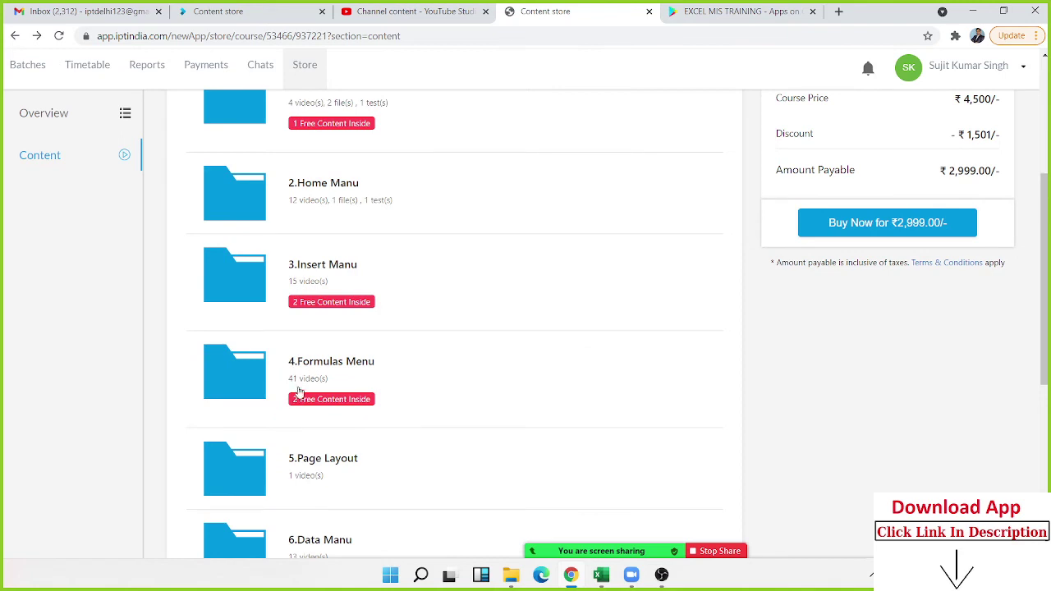
left_click(258, 377)
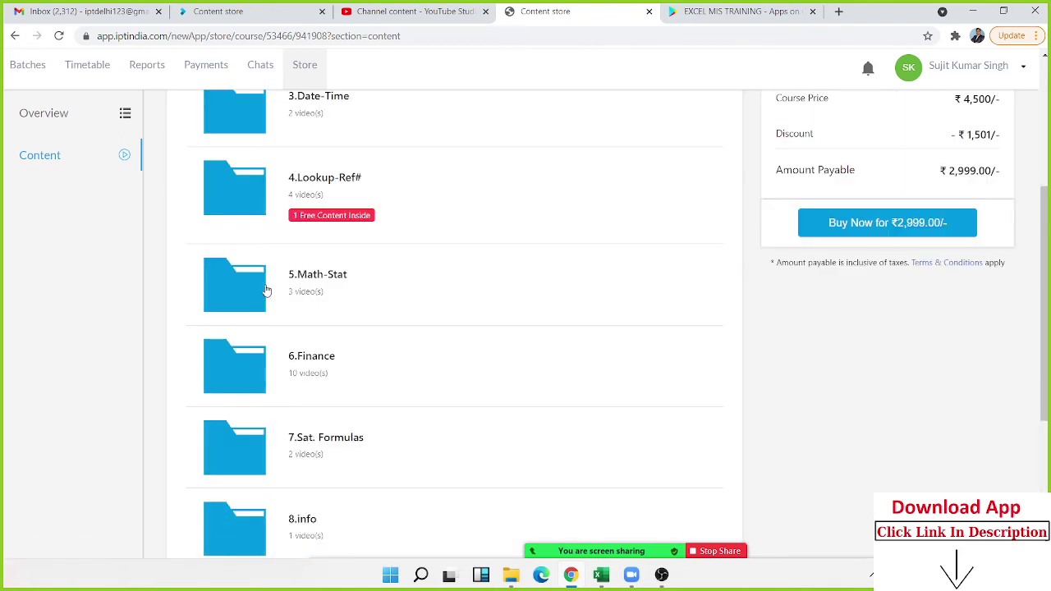
scroll(267, 290, "up", 2)
scroll(267, 290, "up", 2)
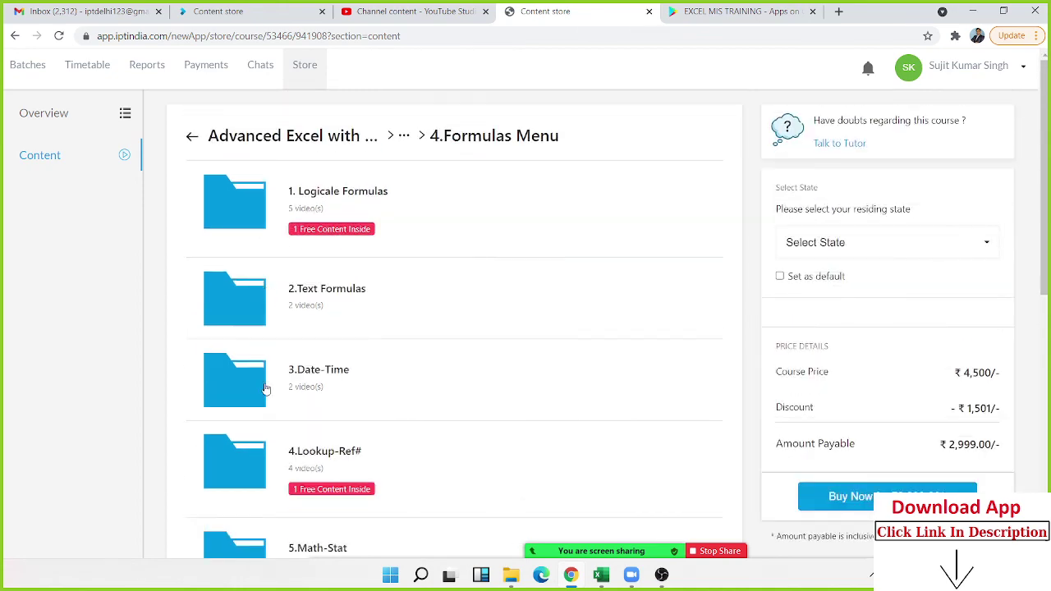
left_click(249, 483)
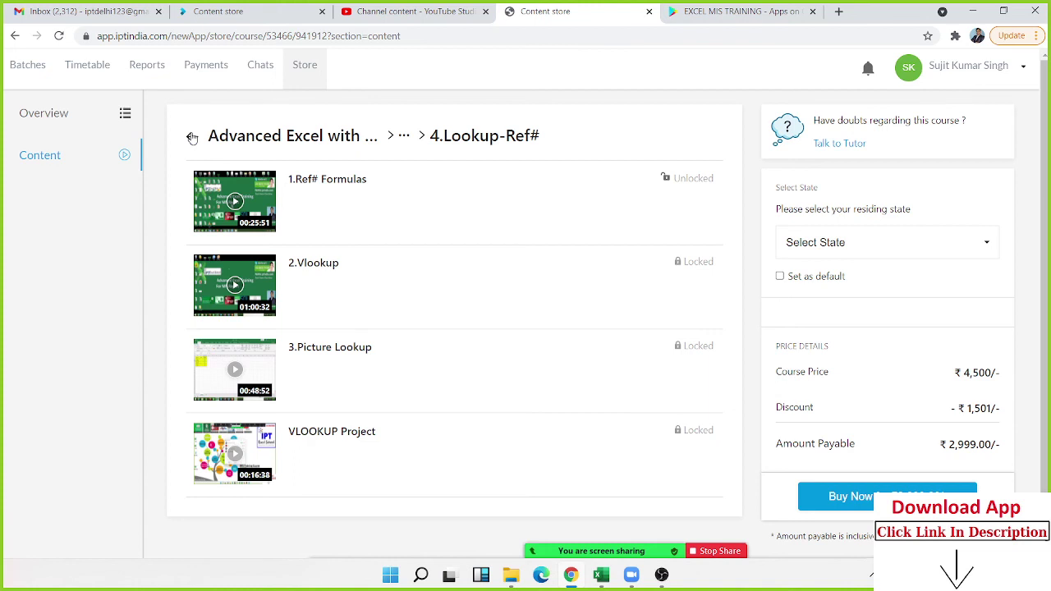
left_click(191, 138)
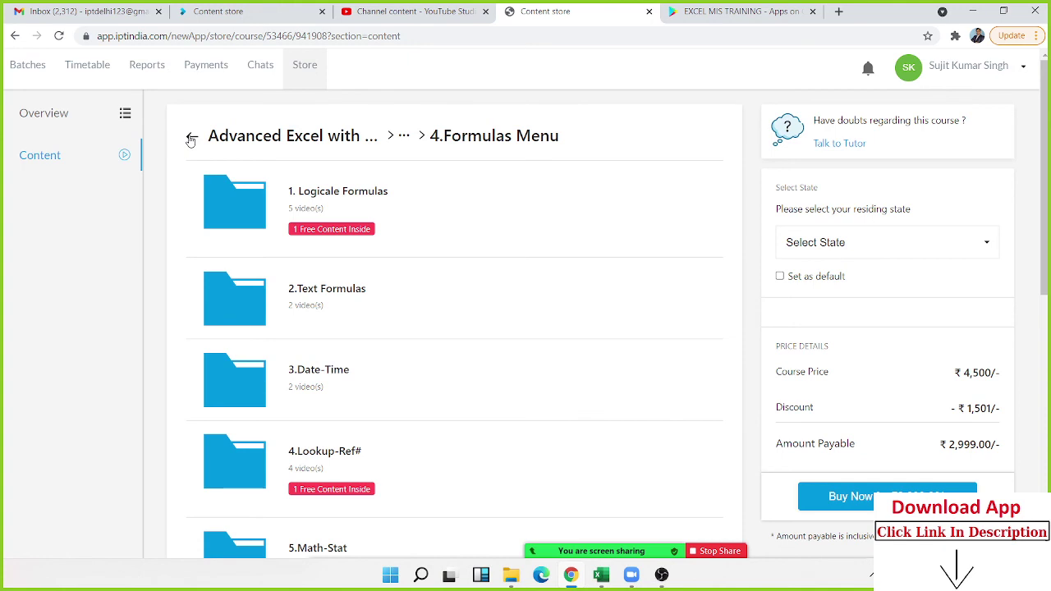
scroll(246, 305, "down", 2)
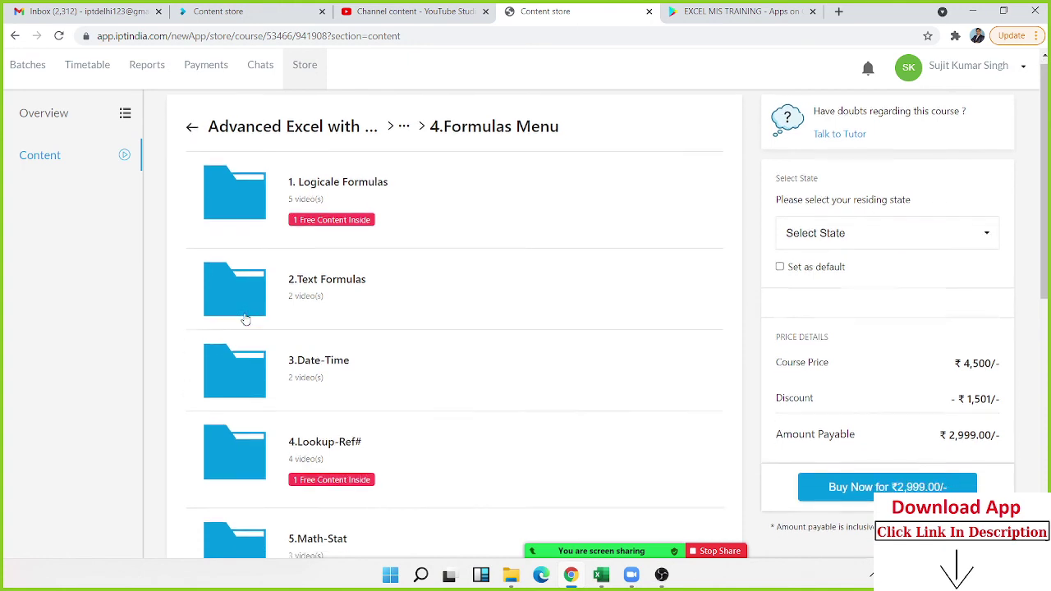
scroll(249, 316, "down", 3)
scroll(249, 316, "down", 2)
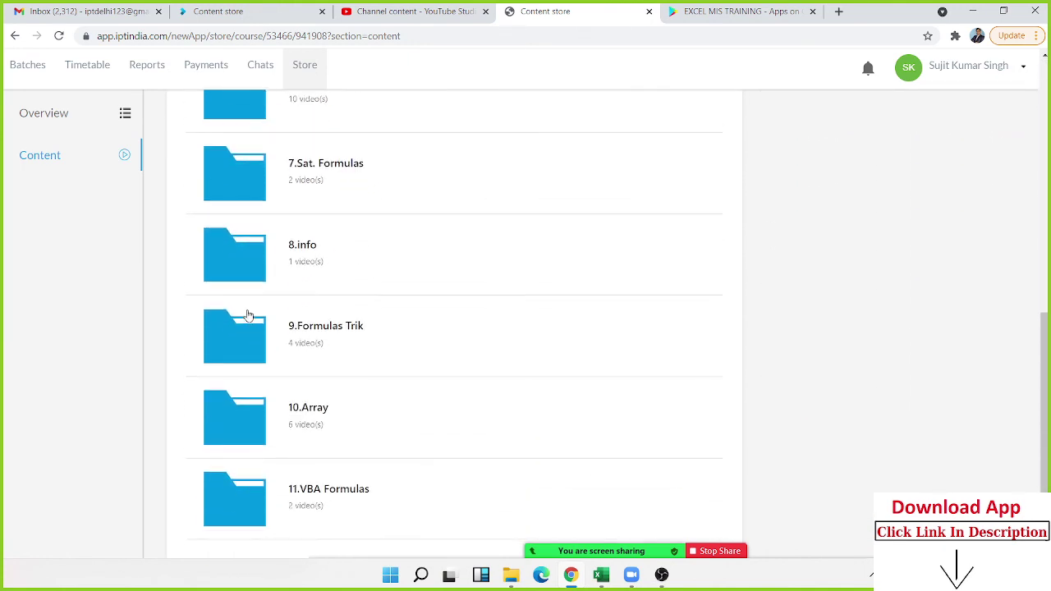
- Go back up to the top-level course content list, then switch to the EXCEL MIS TRAINING Google Play tab
left_click(193, 141)
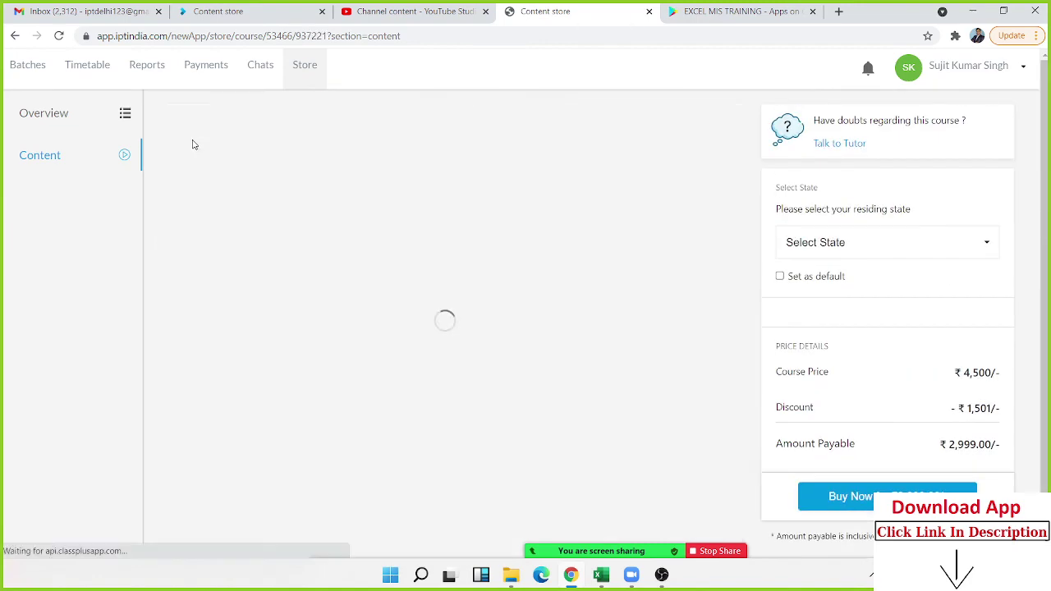
left_click(192, 141)
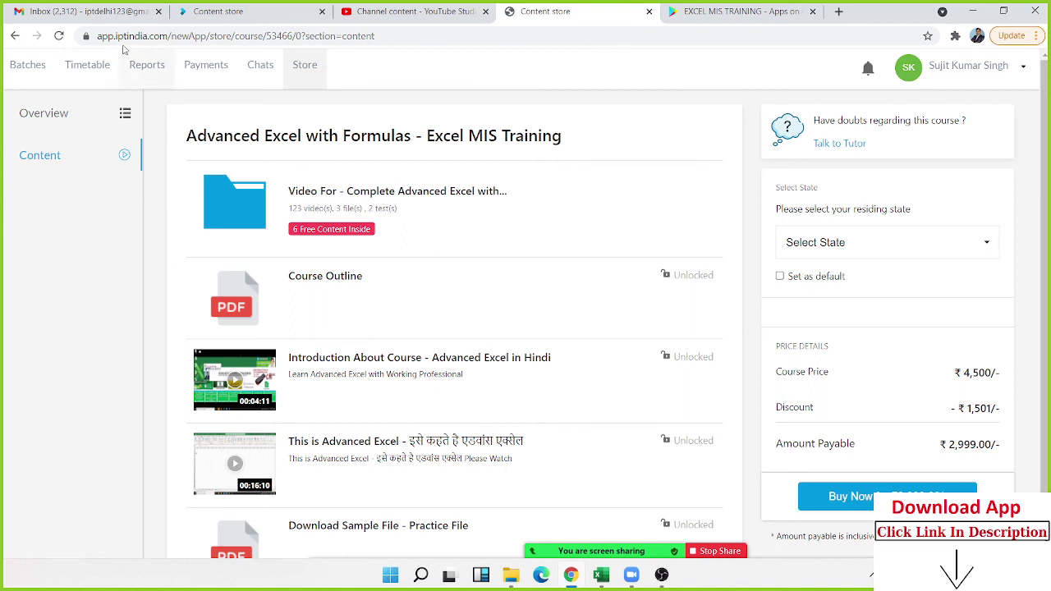
left_click(123, 42)
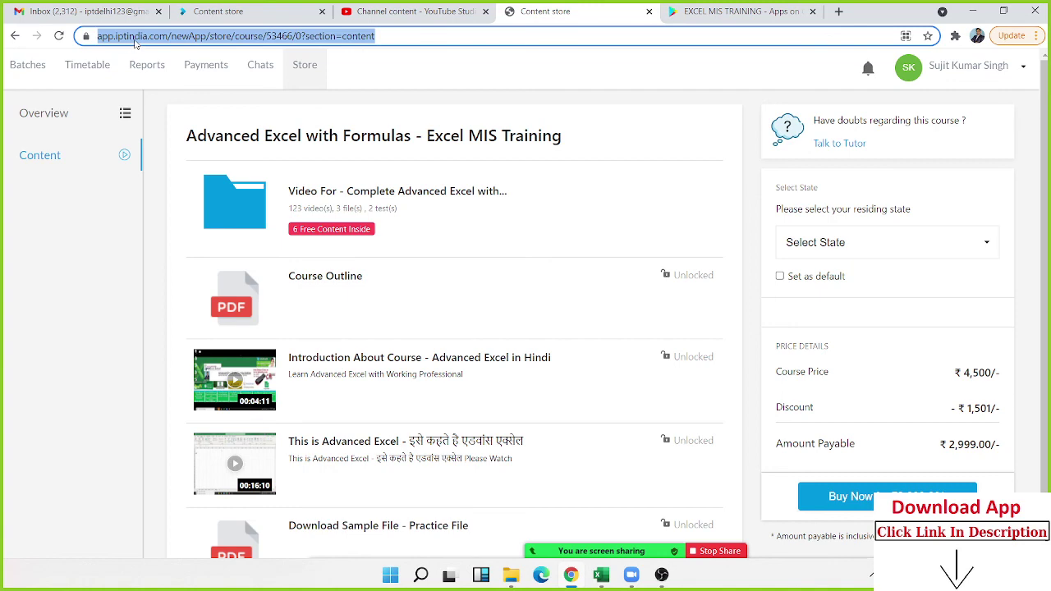
left_click(769, 12)
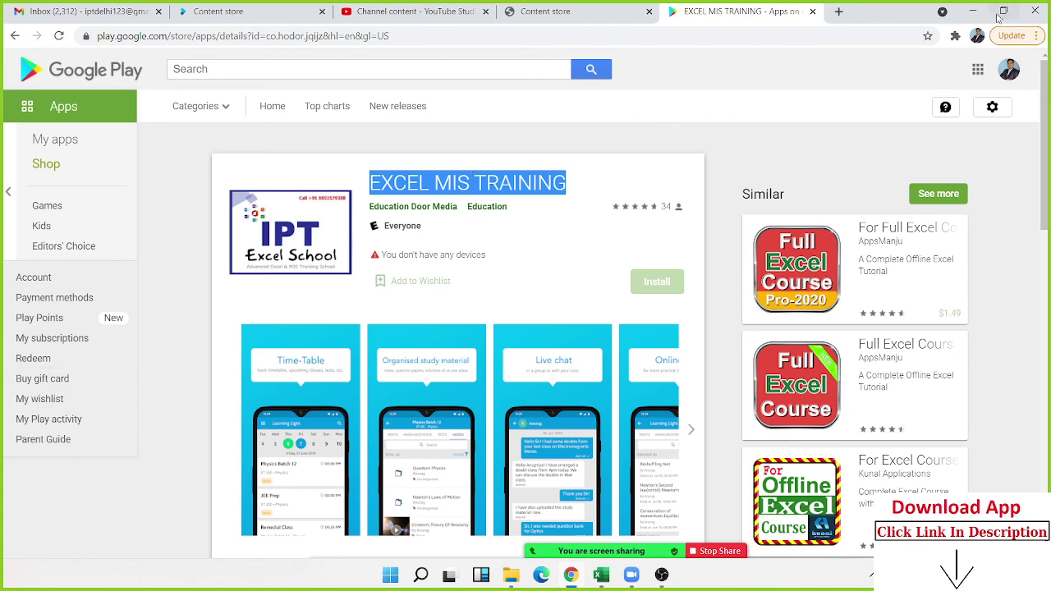
- Minimize Chrome, then use Windows+D to reveal the IPT Excel School desktop wallpaper
left_click(972, 11)
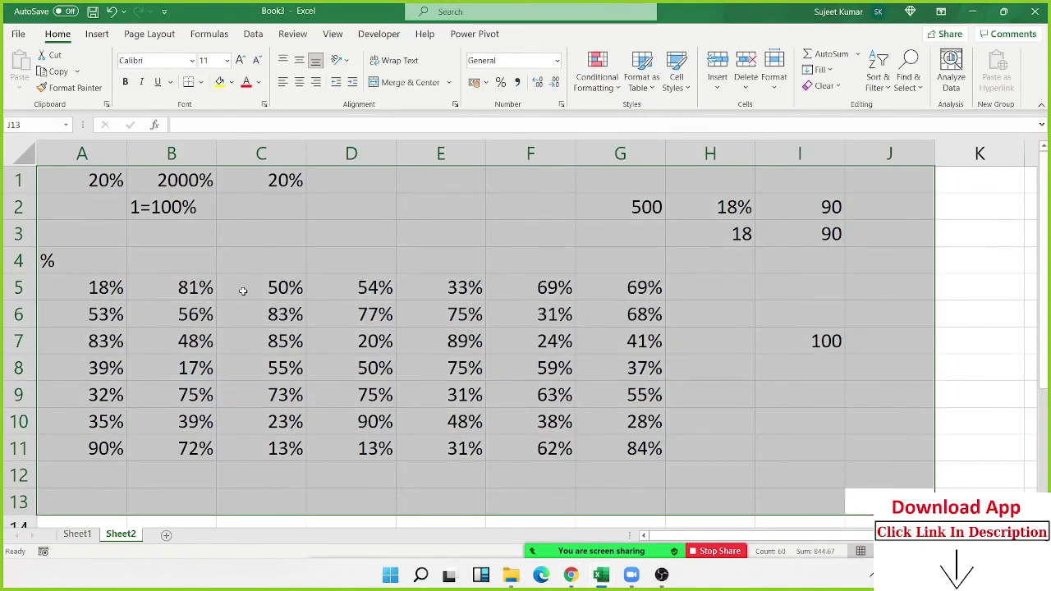
key("super+d")
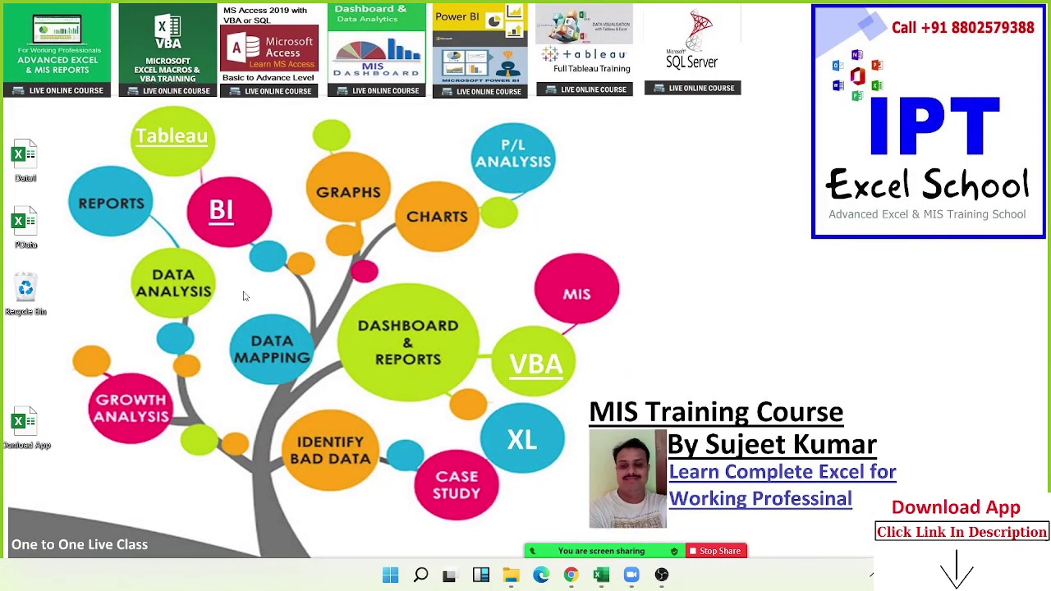